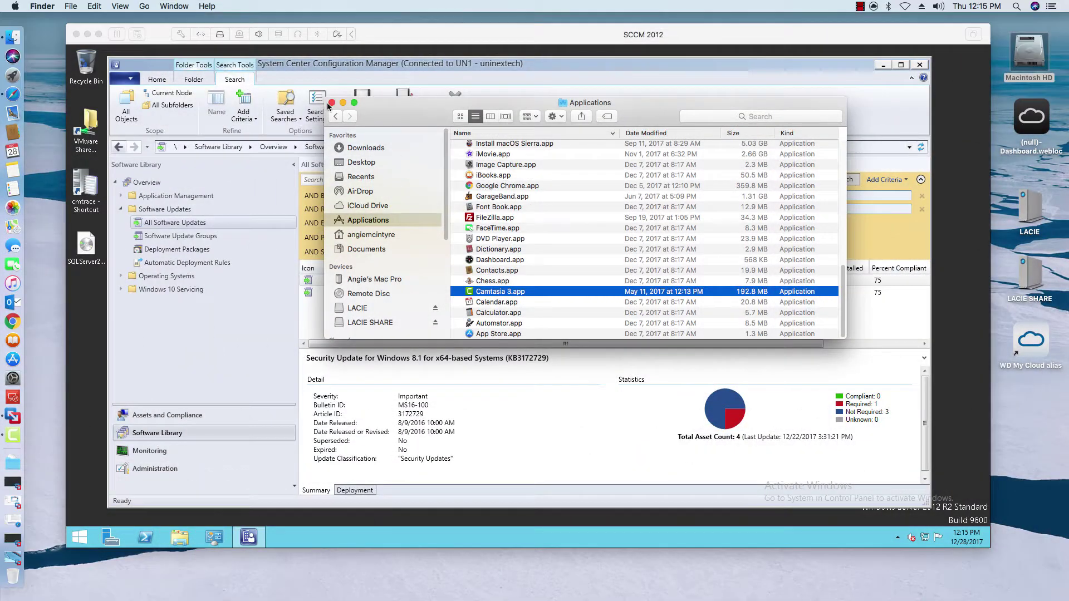
Step: Review the search criteria available for All Software Updates without adding any
left_click(332, 103)
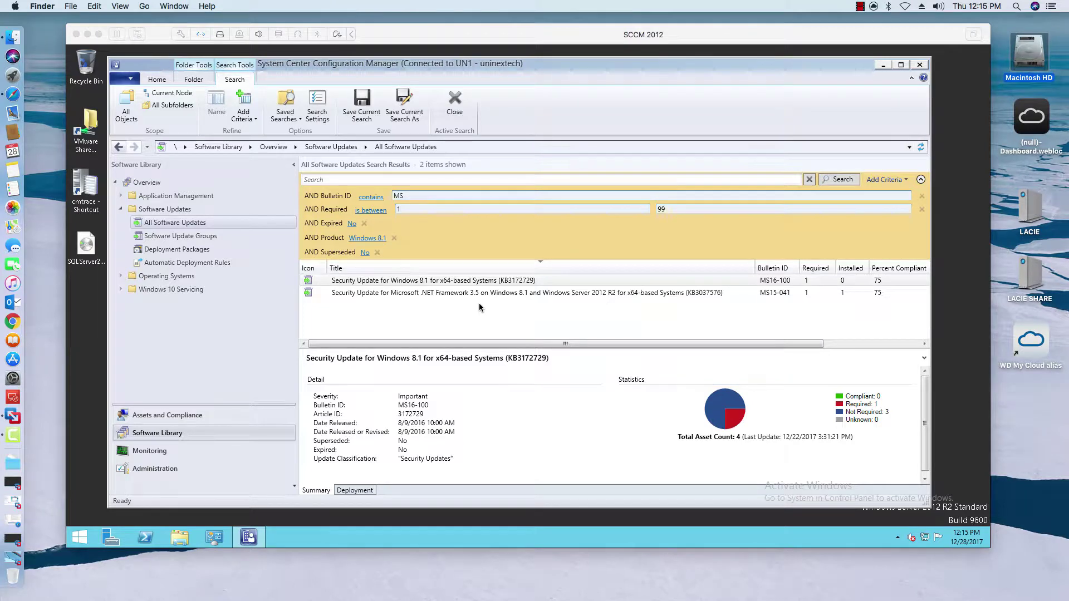
left_click(893, 181)
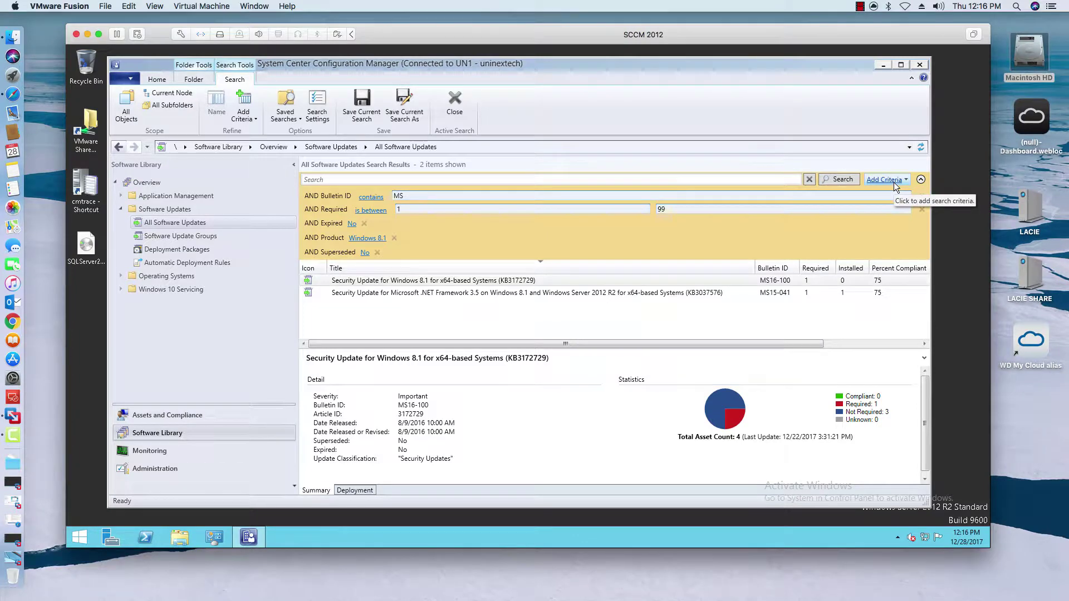
left_click(906, 182)
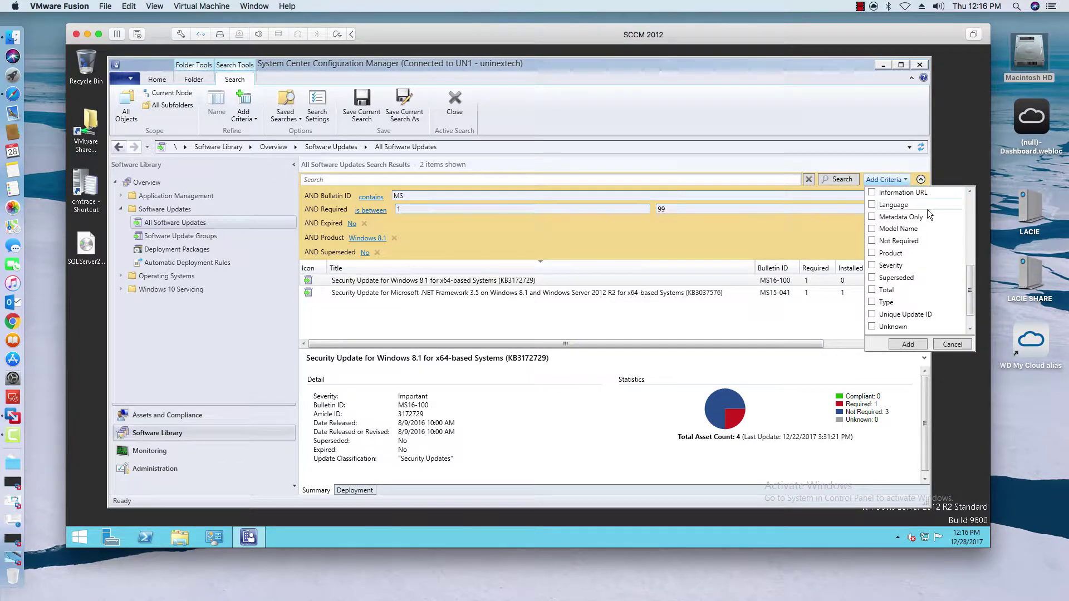
left_click_drag(970, 285, 969, 293)
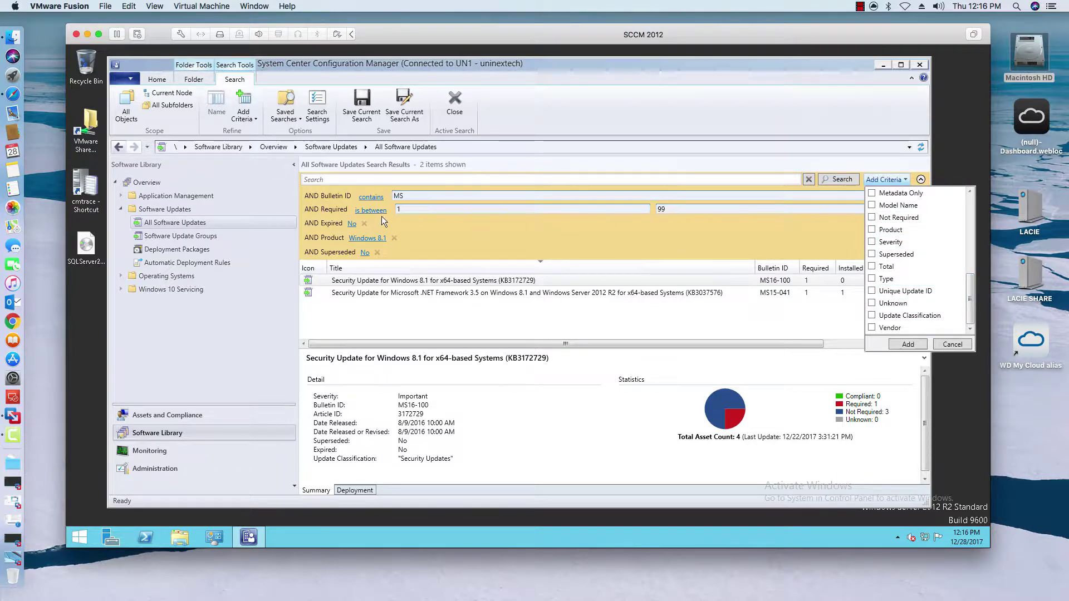
left_click_drag(970, 286, 970, 207)
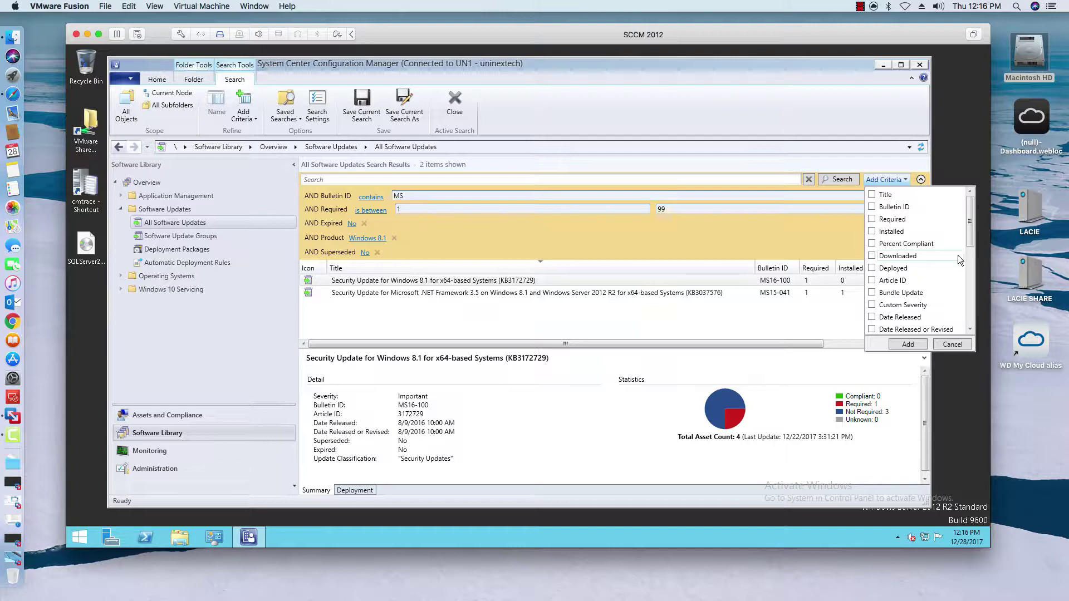
left_click_drag(970, 239, 966, 283)
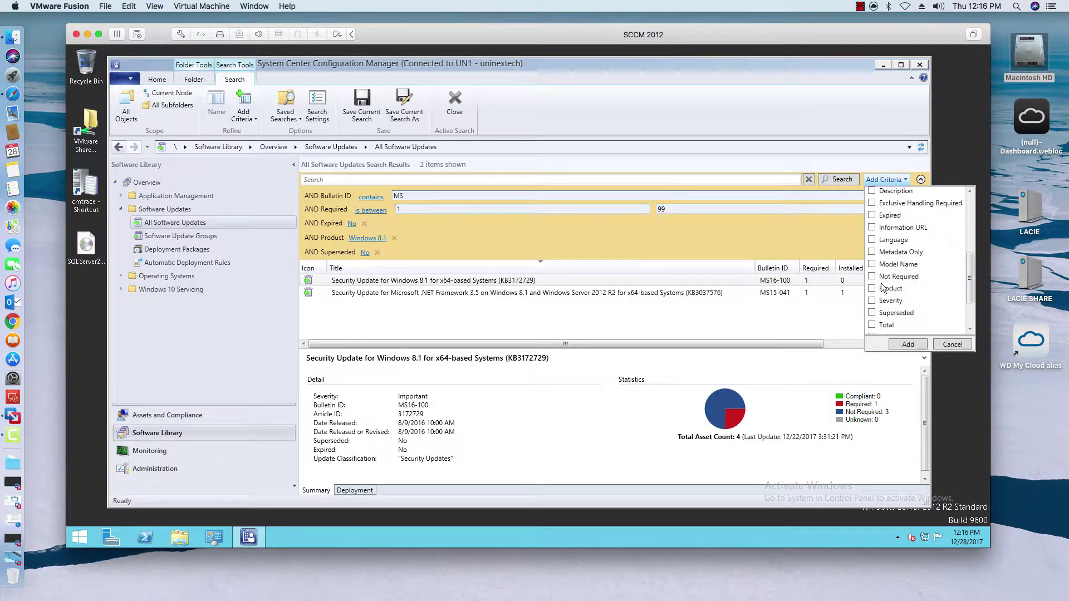
left_click(953, 344)
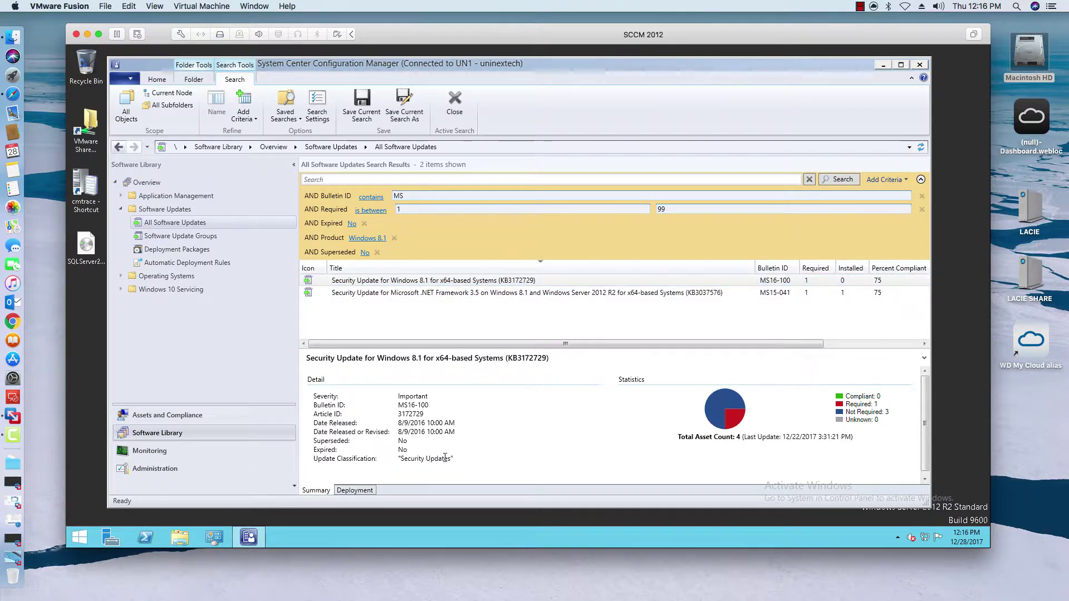
Step: Compare the details and compliance statistics of the two security updates, KB3172729 and KB3037576
left_click(463, 292)
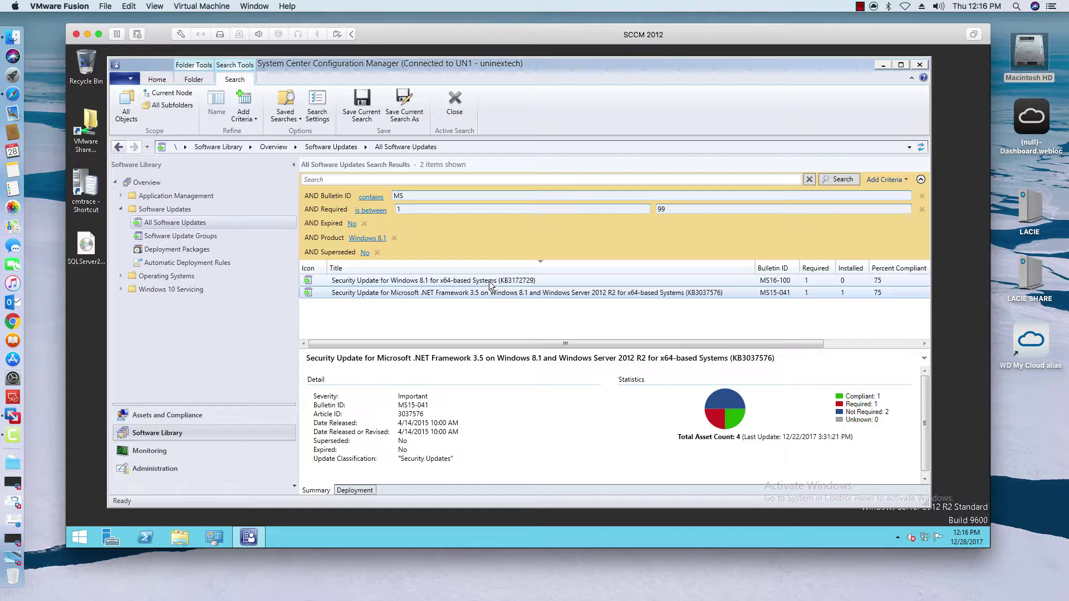
left_click(546, 283)
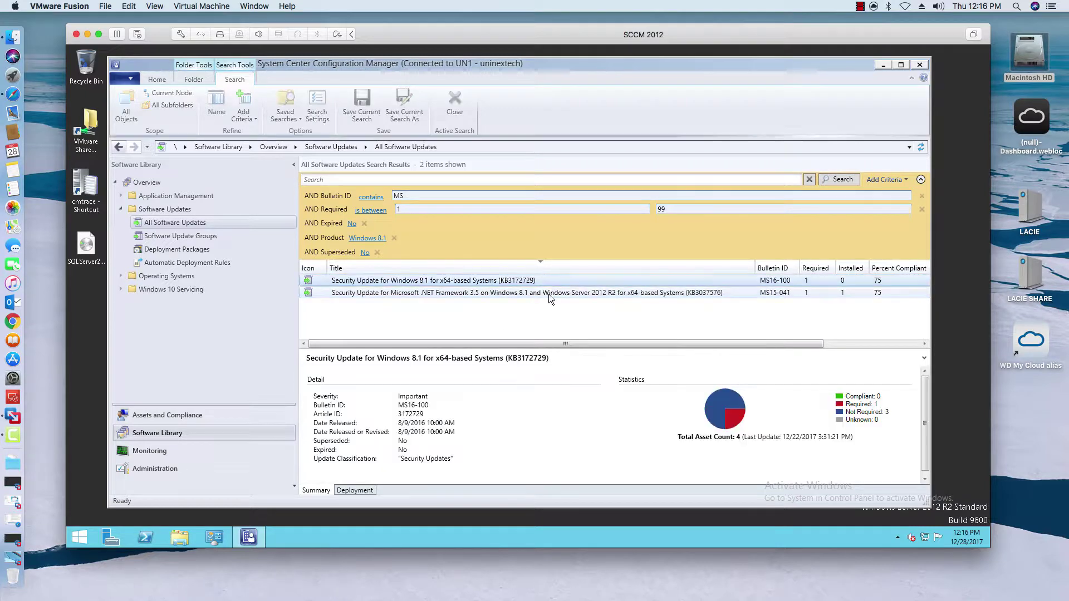
left_click(549, 293, "shift")
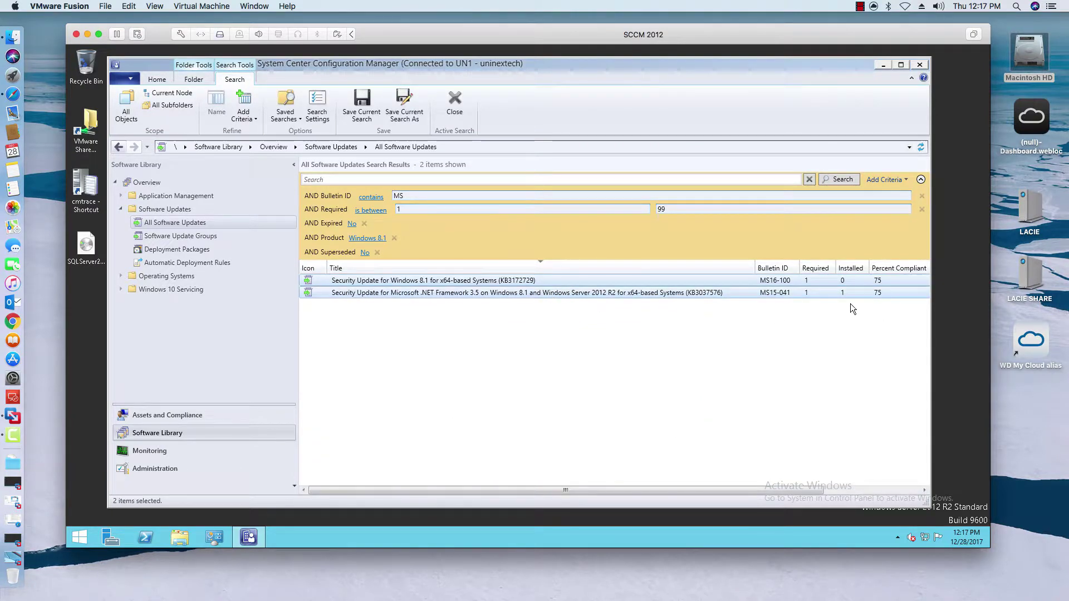
left_click(693, 292)
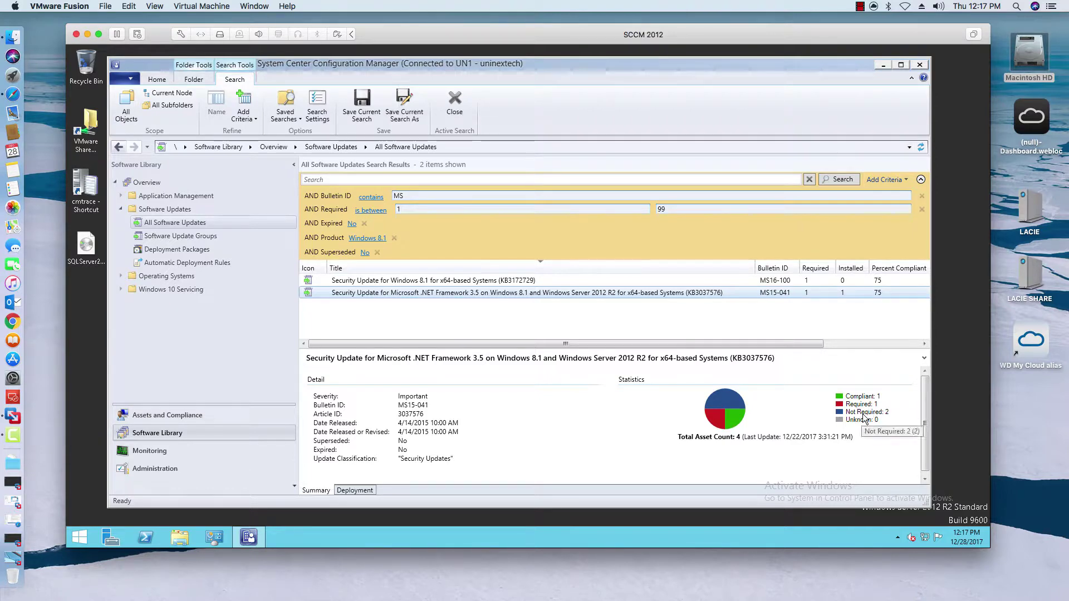
left_click(834, 281)
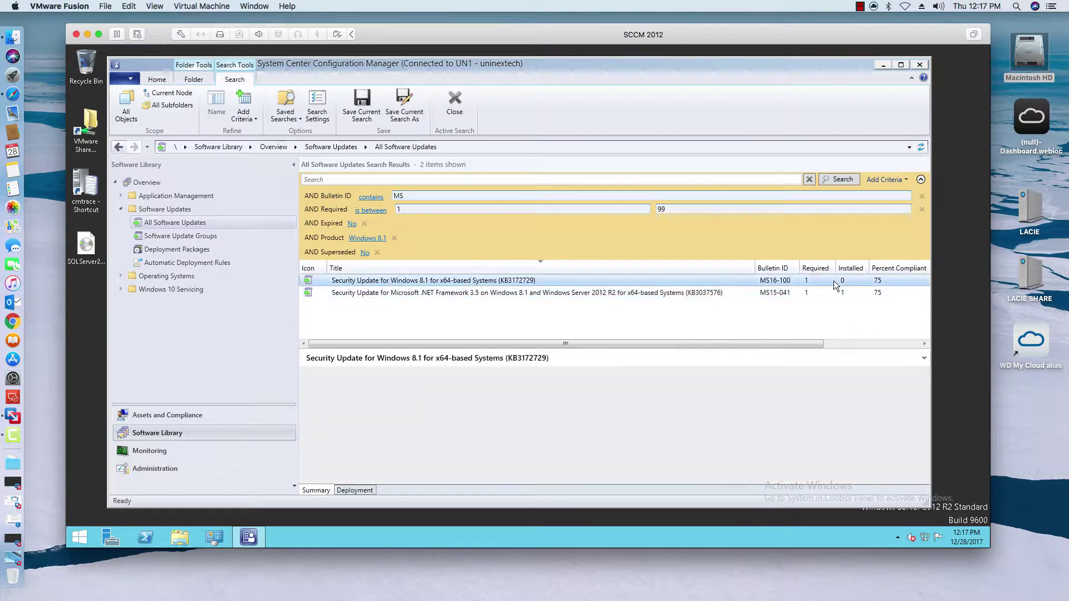
left_click(818, 289)
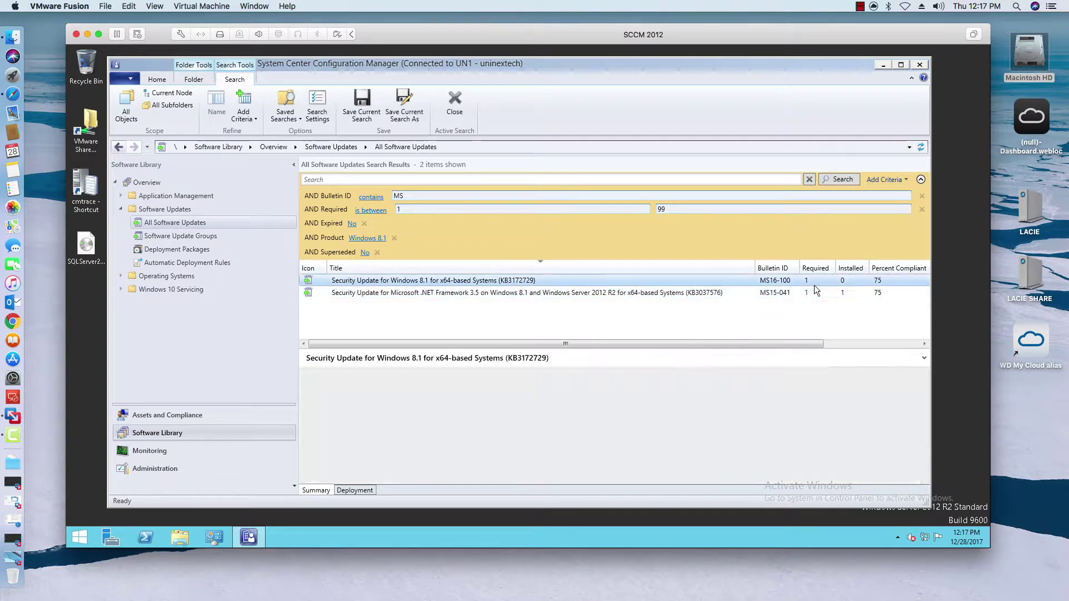
left_click(814, 279)
left_click(807, 290)
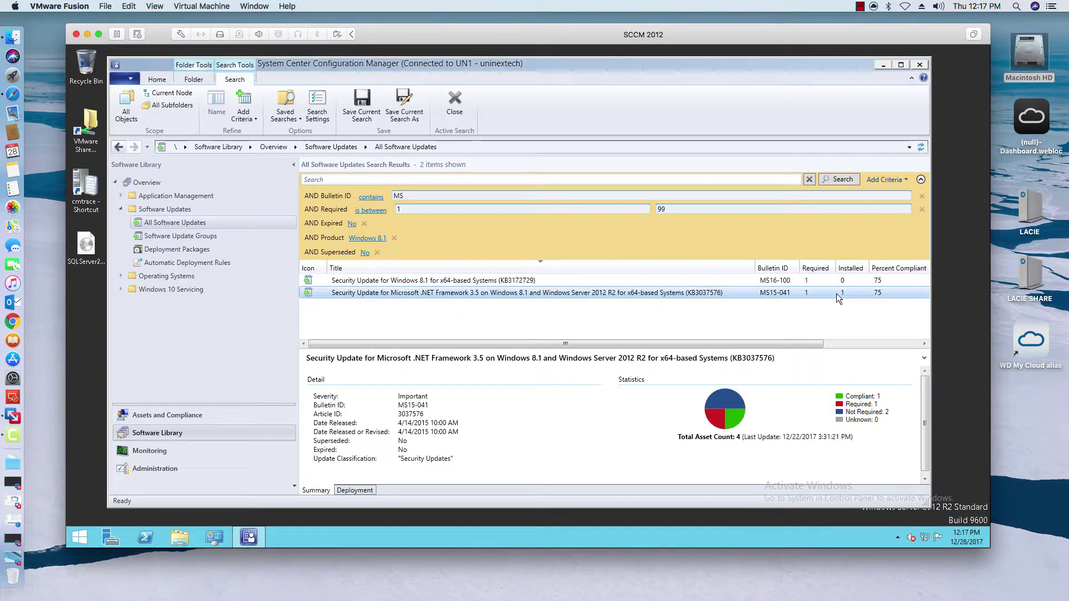
left_click(830, 282)
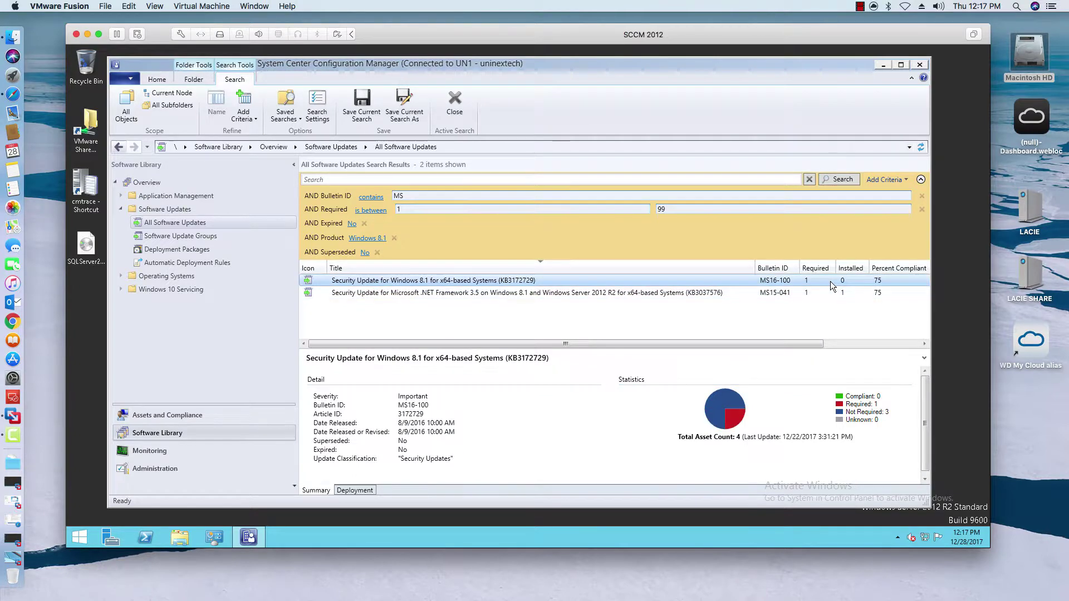
left_click(582, 293)
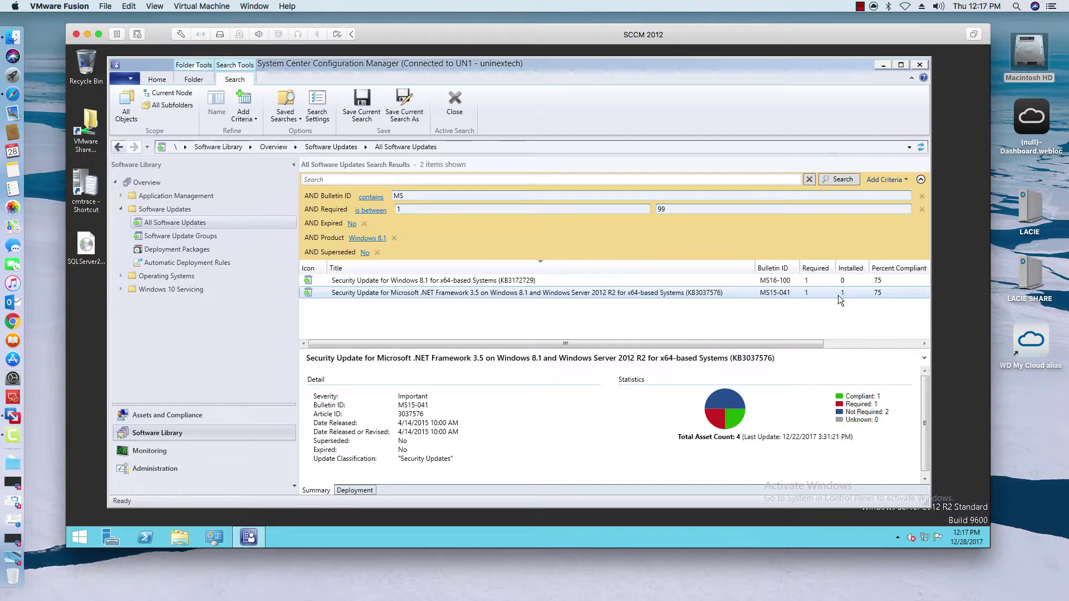
left_click(826, 279)
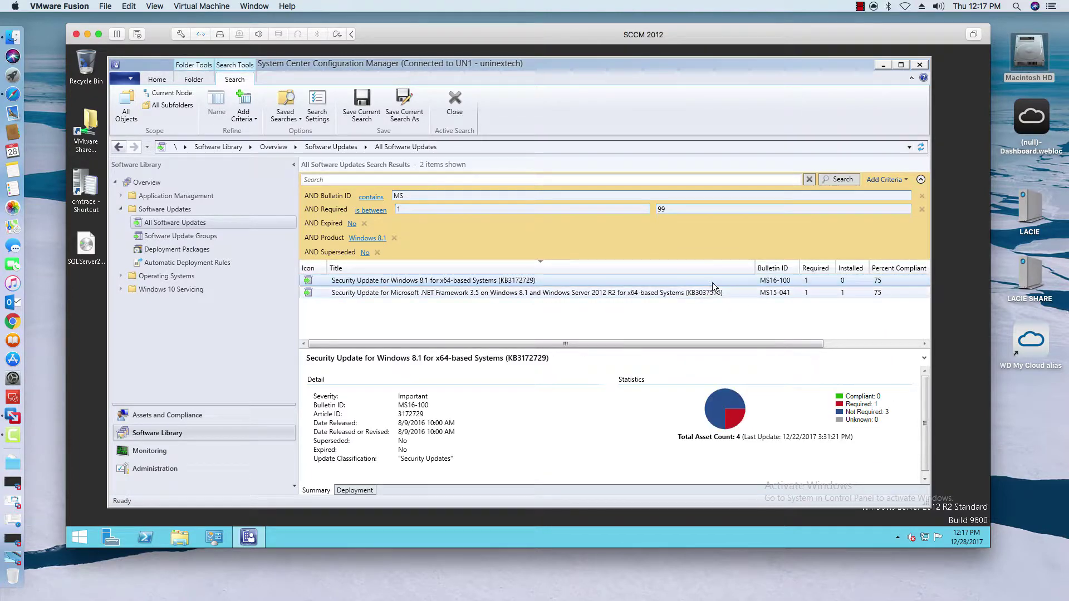
left_click(701, 294, "shift")
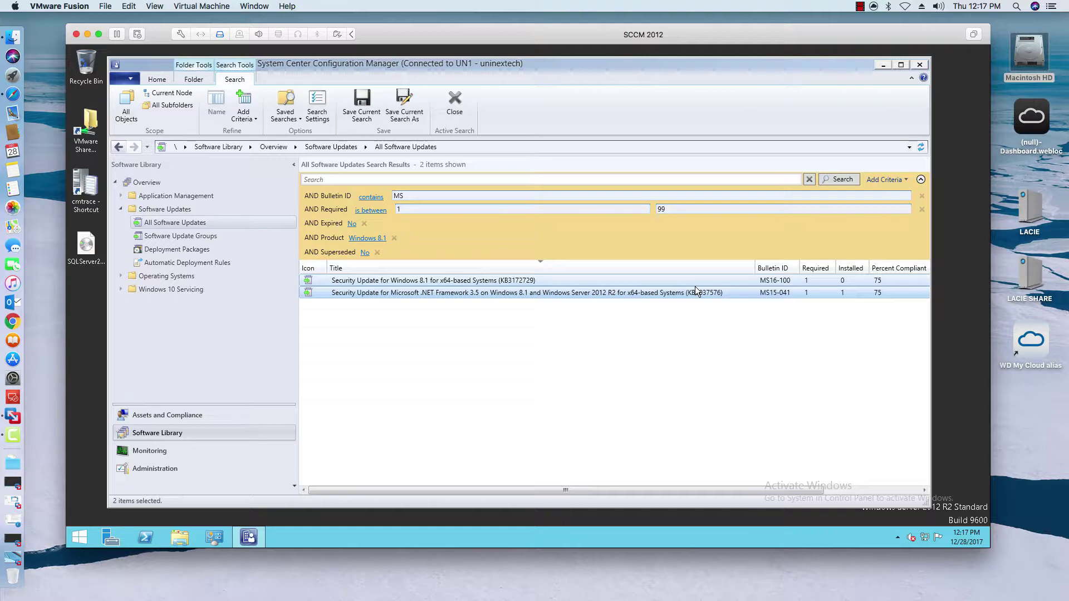
left_click(695, 285)
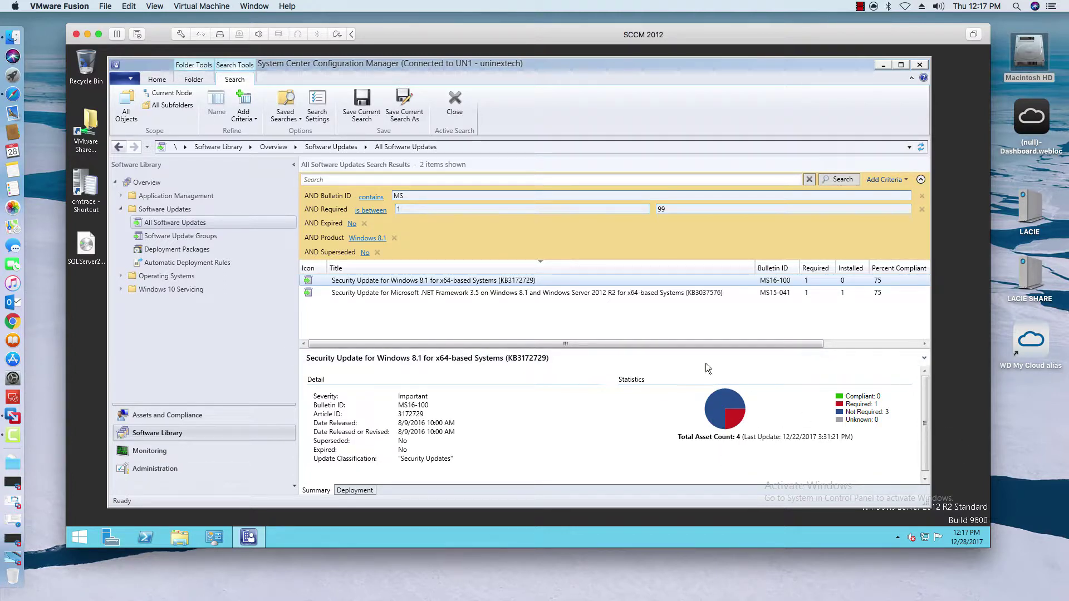
Step: Set up a software update group from both security updates, entering "Windows 8.1 Updates" as its name and description
left_click(639, 296)
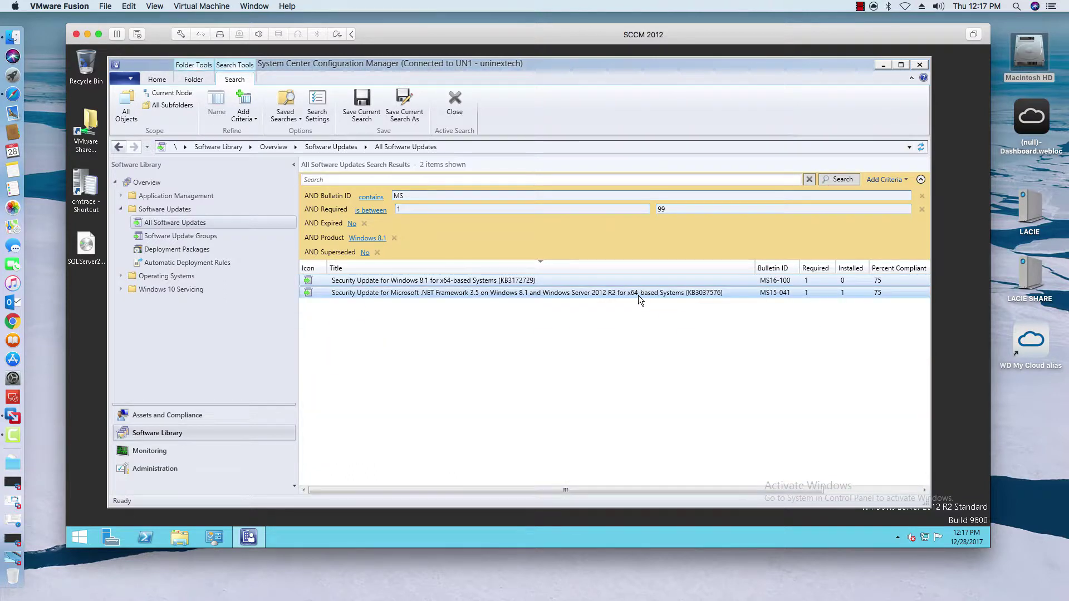
right_click(638, 295)
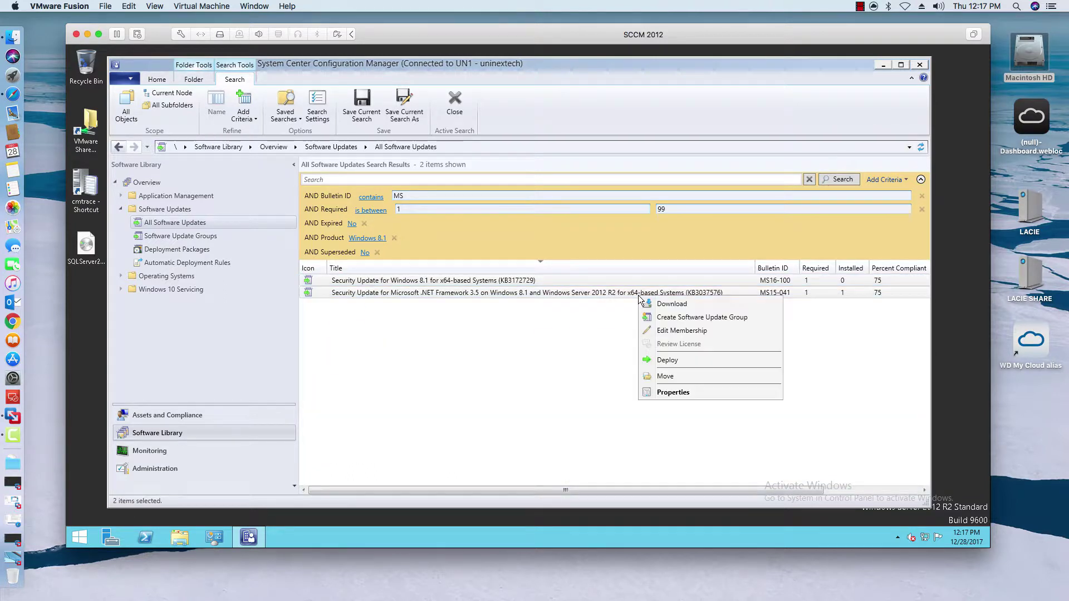
left_click(655, 317)
type("Windows 8.1 UPdates")
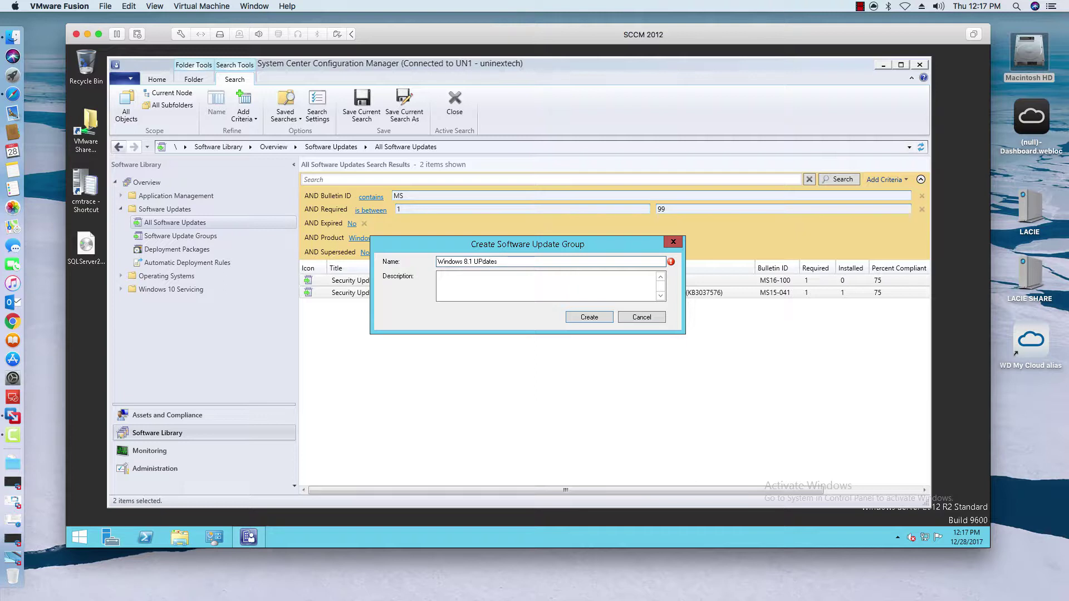
key("BackSpace")
key("BackSpace")
key("BackSpace")
type("s")
left_click(467, 280)
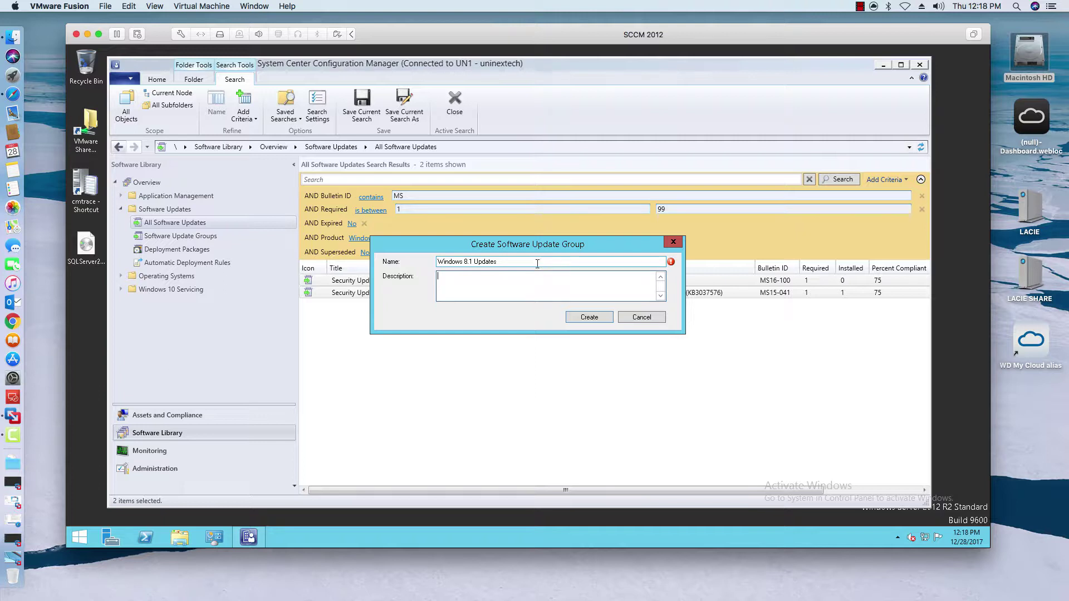
type("Windows 8.1 Updates")
Step: Try to create the software update group with "MS" inserted after "Windows 8.1" in its name
left_click(539, 262)
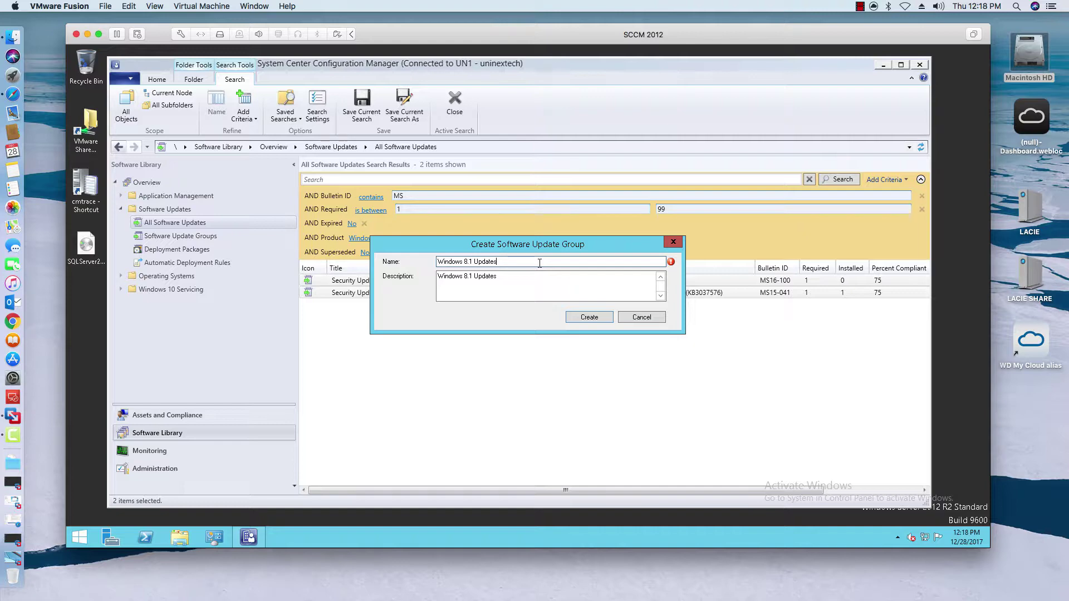
key("BackSpace")
key("BackSpace")
key("BackSpace")
key("BackSpace")
key("BackSpace")
key("BackSpace")
left_click(605, 319)
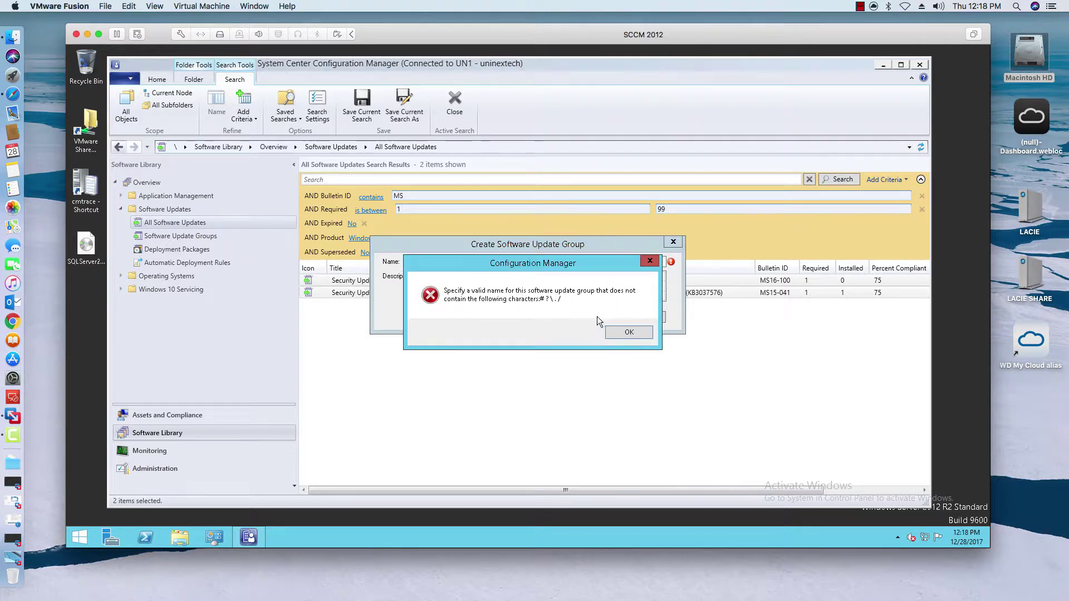
left_click(619, 332)
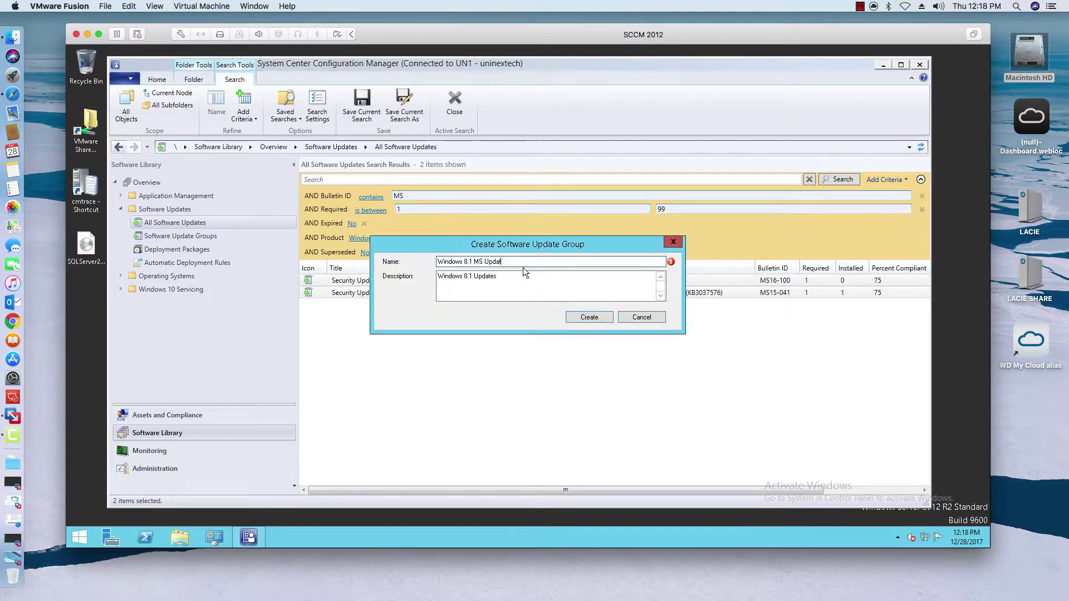
Step: Change the group's name to "Windows 8_1 Updates" and create the software update group
key("BackSpace")
key("BackSpace")
key("BackSpace")
key("BackSpace")
key("BackSpace")
key("BackSpace")
key("BackSpace")
type("_1 Upd")
left_click(590, 316)
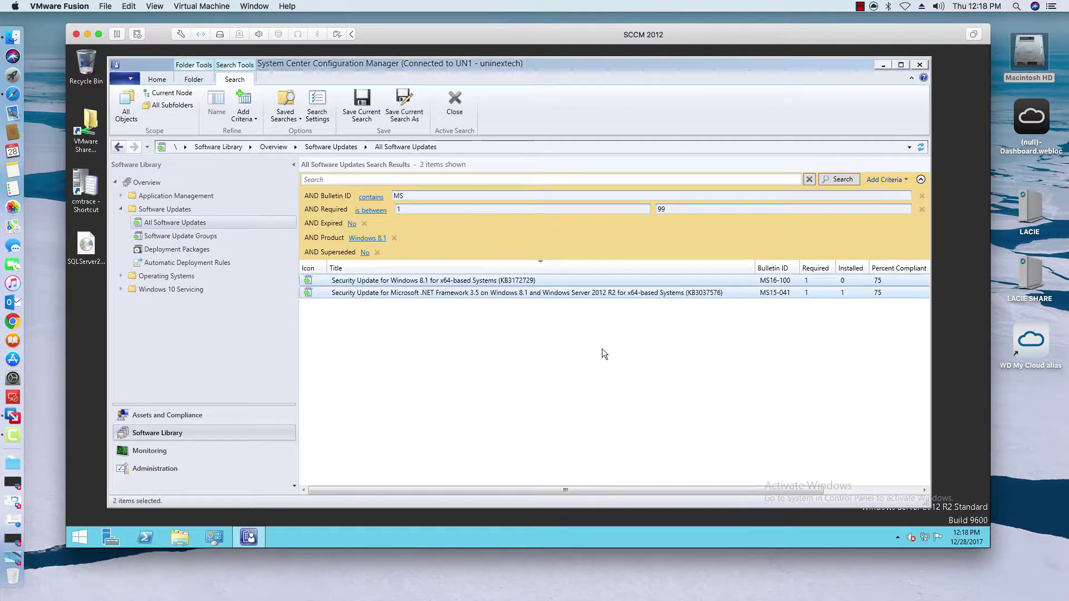
Step: Examine the member updates of the Windows 8_1 Updates and Windows 8 Updates software update groups
left_click(196, 238)
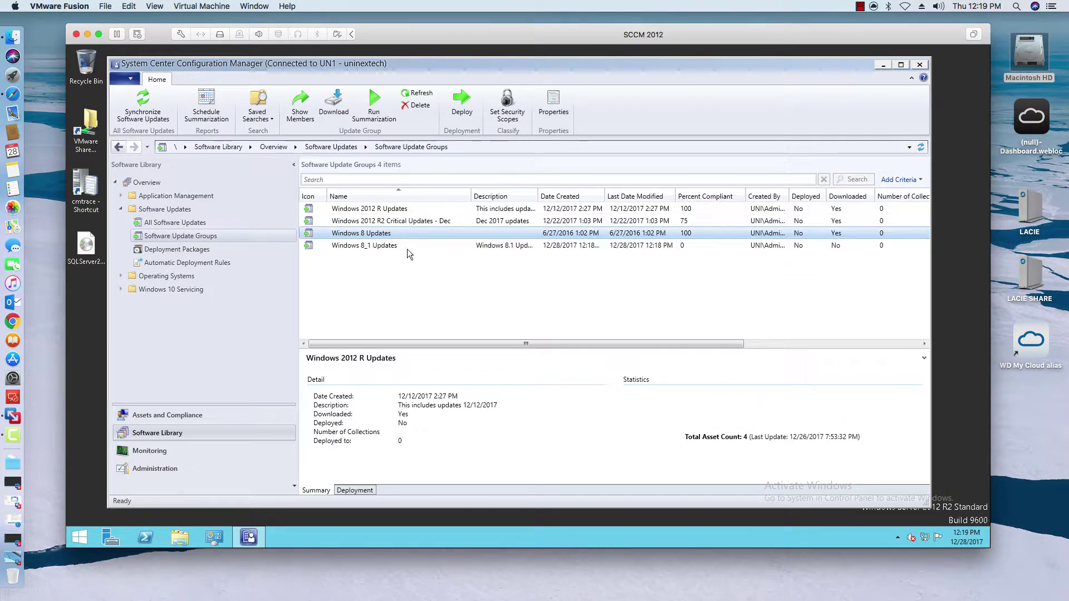
left_click(399, 246)
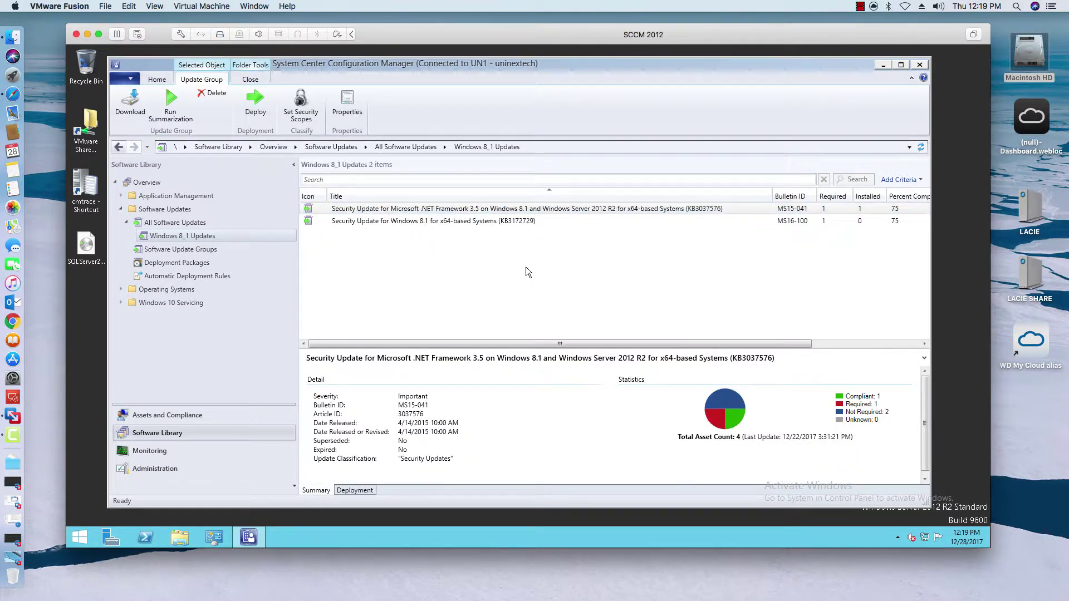
left_click(198, 250)
left_click(396, 233)
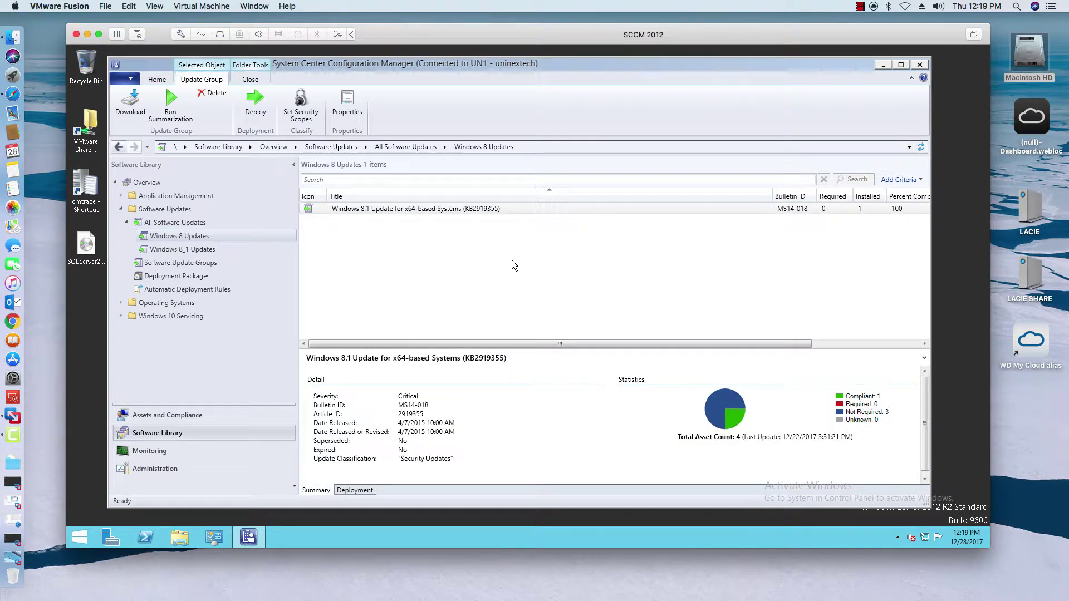
left_click(180, 249)
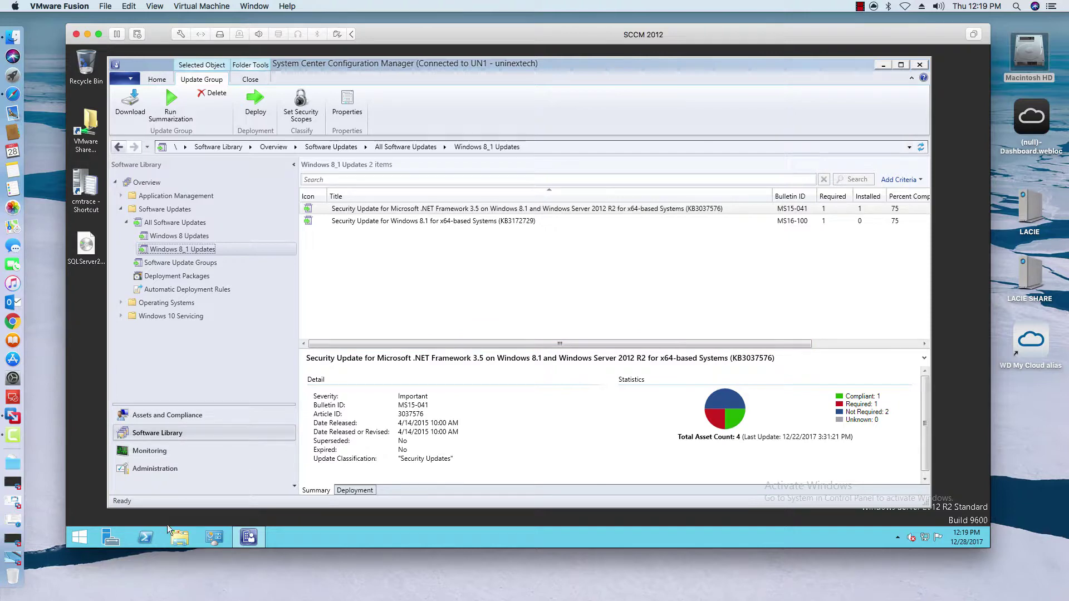
Step: In File Explorer, create a folder named "Windows 8 Updates" inside C:\Apps\Updates and close the window
left_click(182, 531)
left_click(365, 289)
double_click(365, 289)
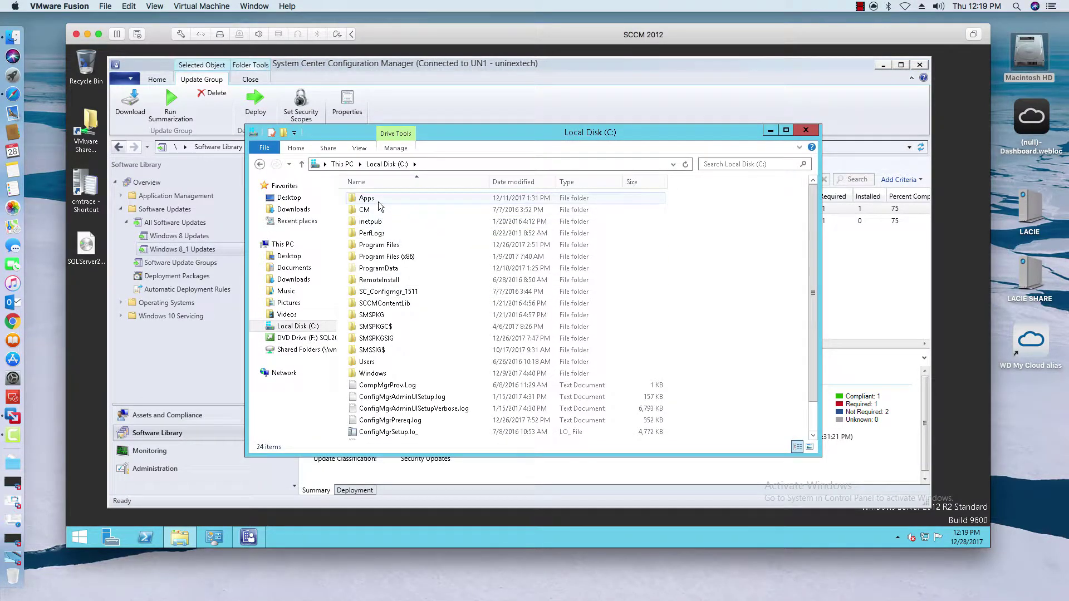
double_click(378, 200)
double_click(372, 221)
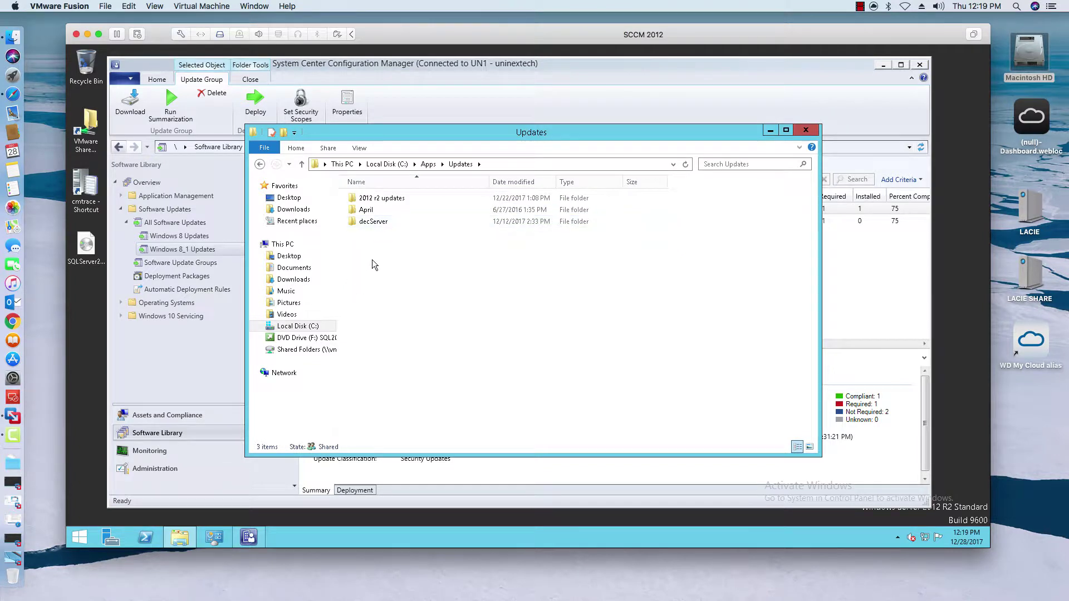
right_click(371, 259)
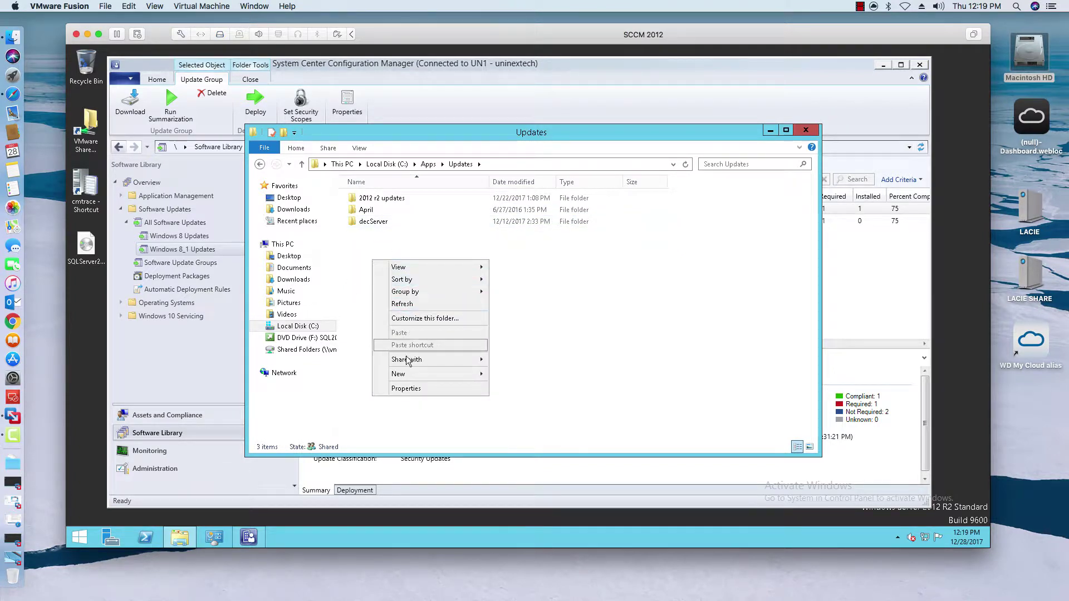
mouse_move(422, 375)
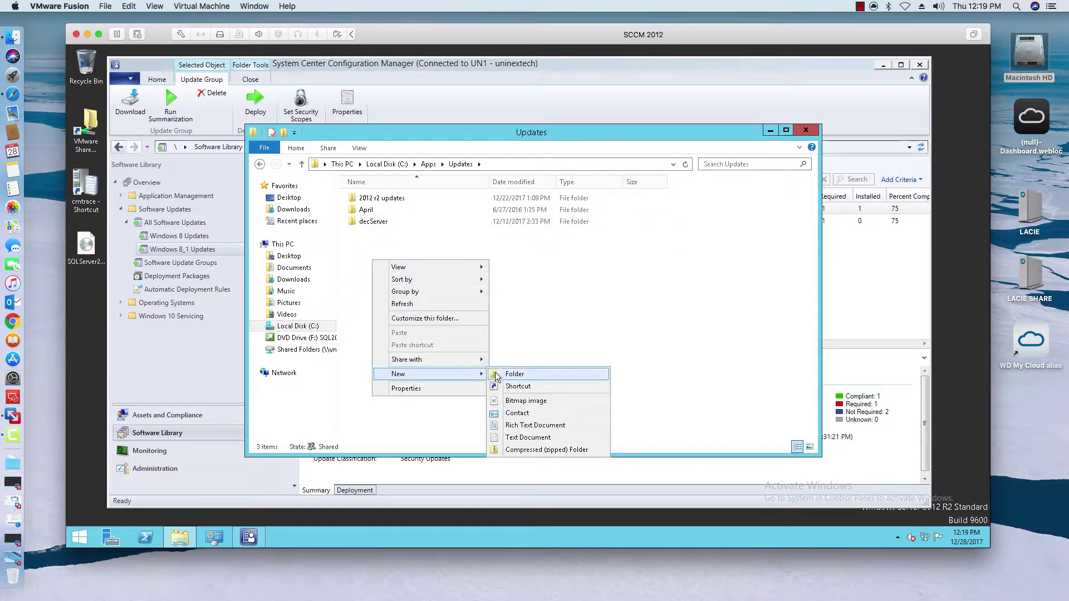
left_click(497, 375)
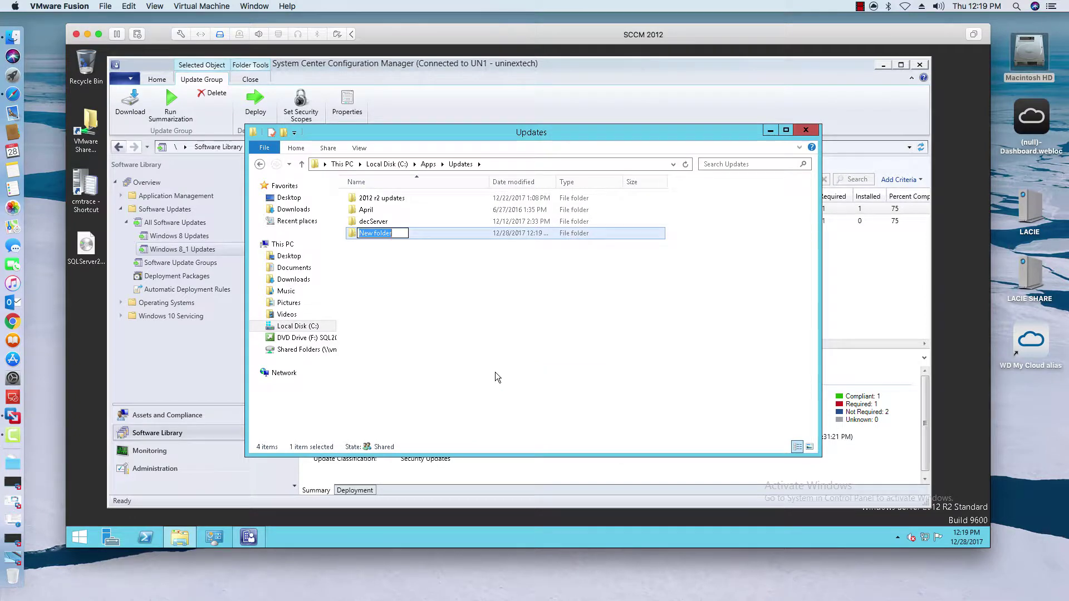
type("Windows 8 Updates")
key("Return")
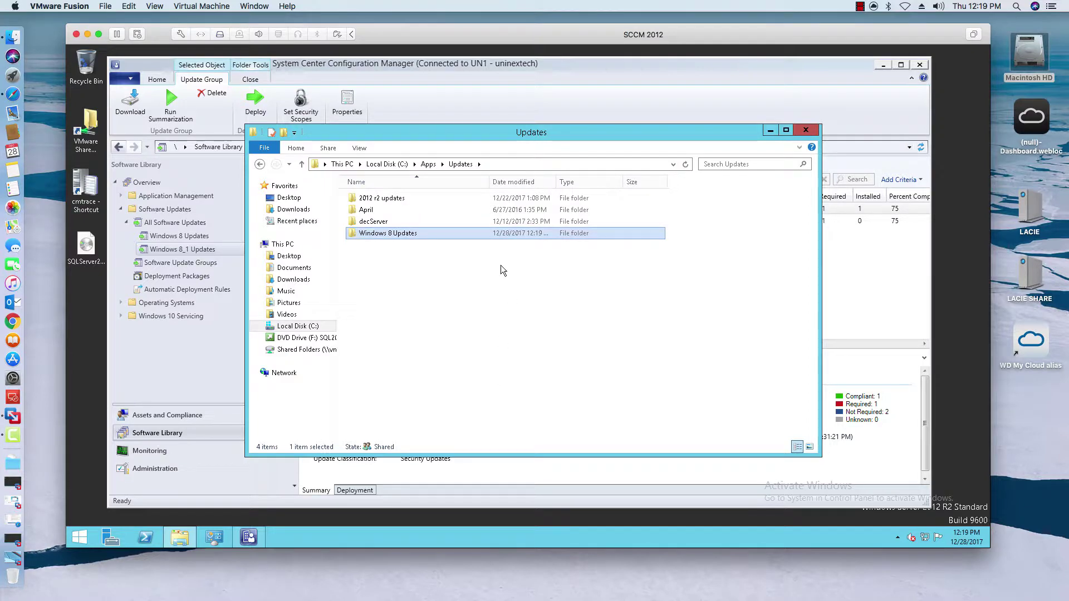
left_click(807, 130)
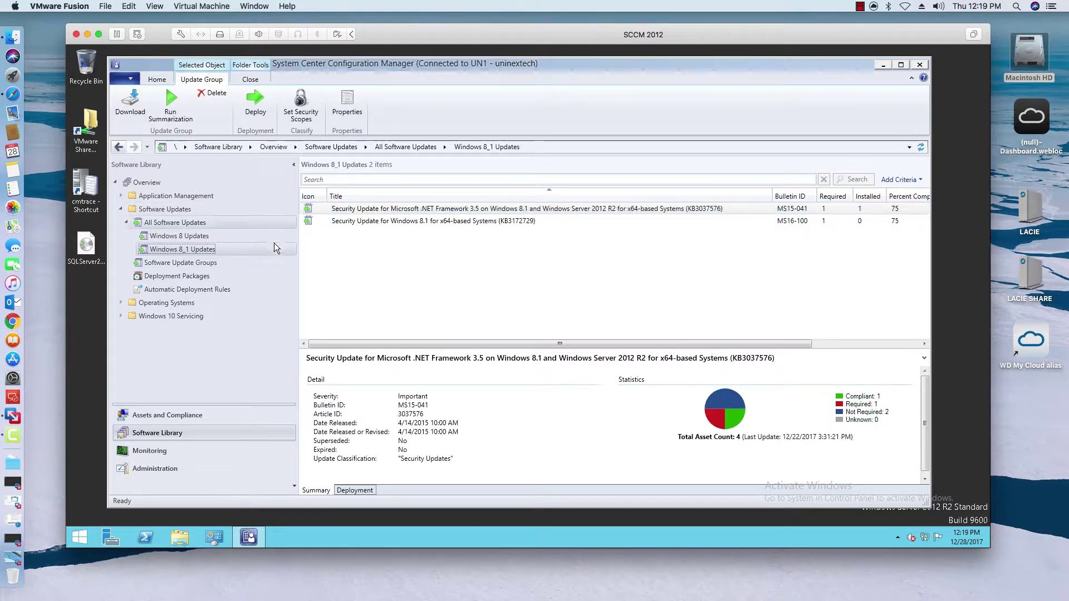
Step: Start downloading the updates of the Windows 8_1 Updates group, choosing to create a new deployment package
right_click(216, 249)
left_click(239, 274)
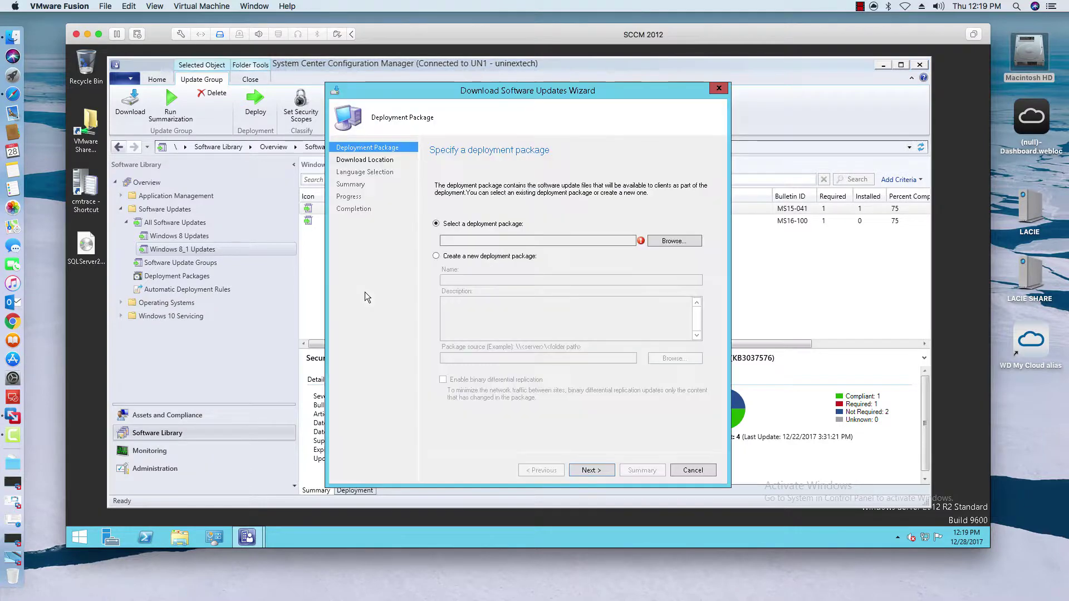
left_click(443, 258)
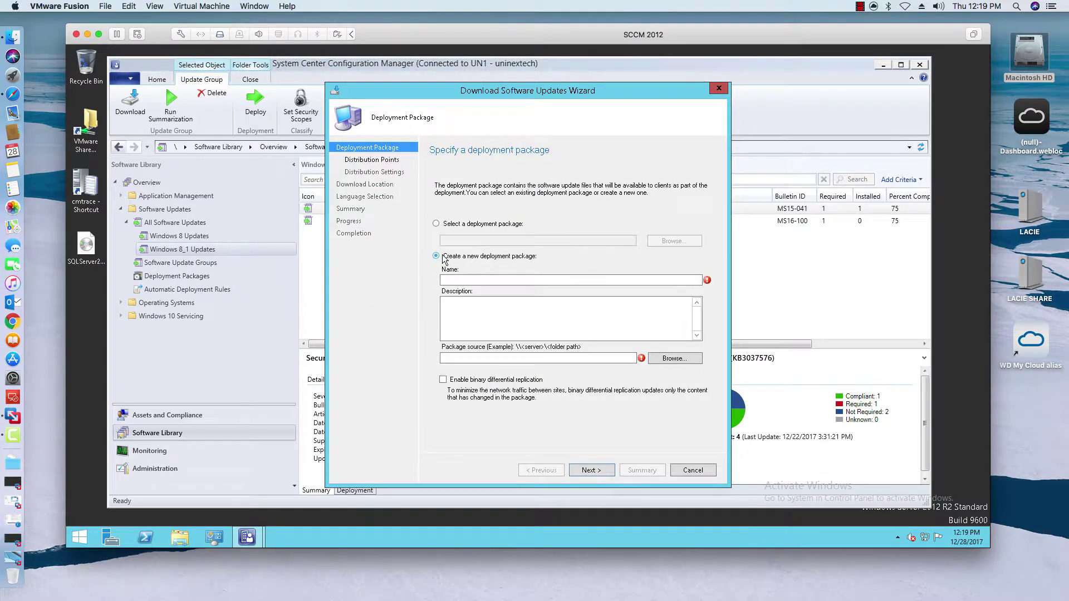
Step: Name the new deployment package "Windows 8 updates - dec" and give it the description "December 2017"
left_click(462, 278)
type("Windows Dec")
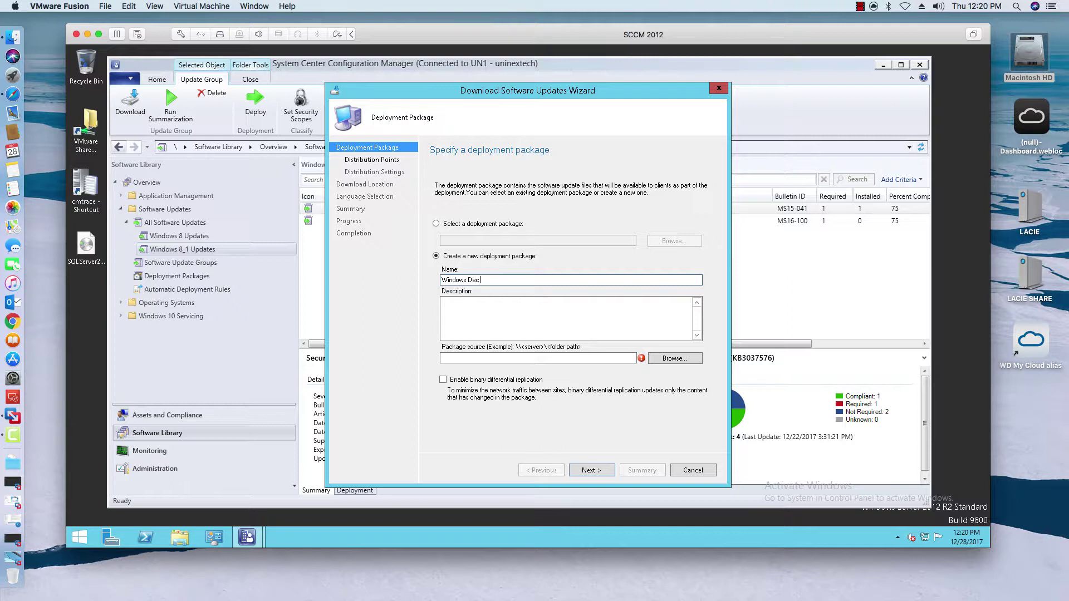
key("BackSpace")
key("BackSpace")
key("BackSpace")
key("BackSpace")
key("BackSpace")
key("BackSpace")
key("BackSpace")
key("BackSpace")
key("BackSpace")
type("Windows")
type("-")
left_click(468, 306)
type("December 2017")
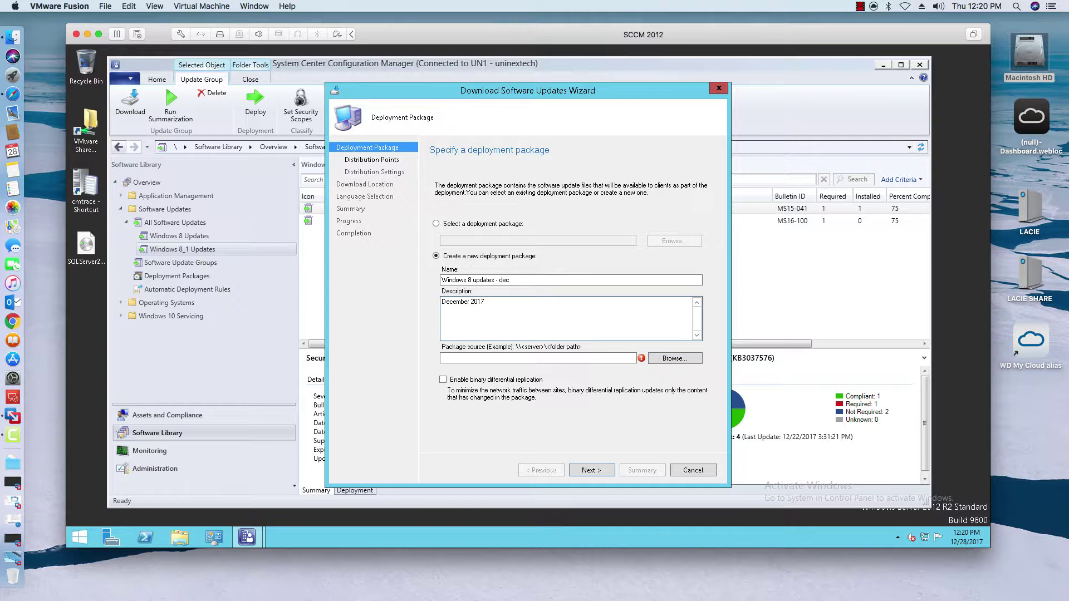
Step: Set the package source to \\unisccm\apps\updates\Windows 8 Updates and continue to the distribution points
left_click(449, 355)
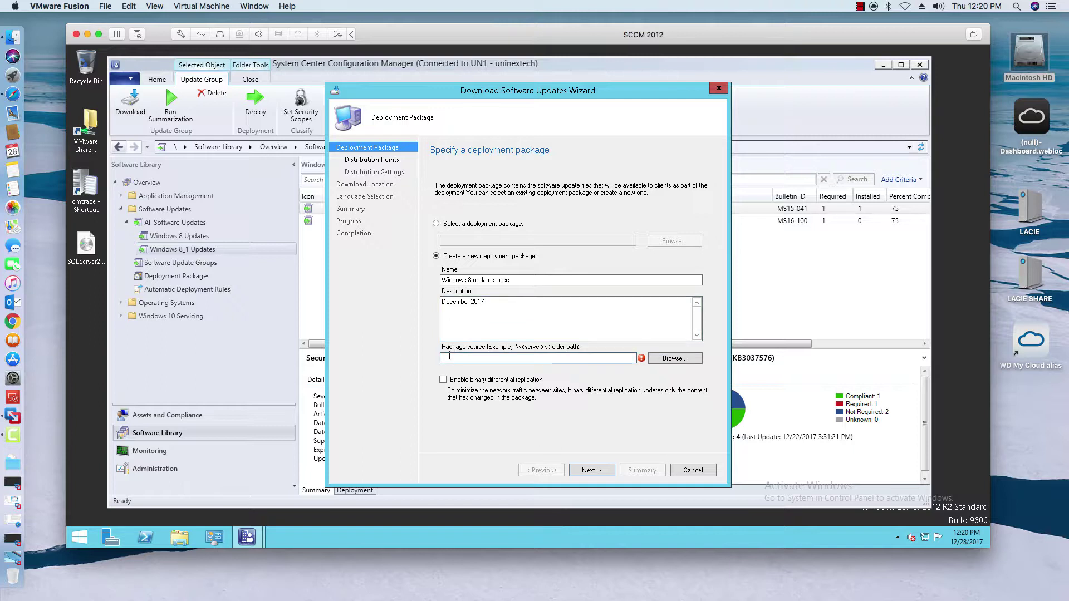
type("\\\\")
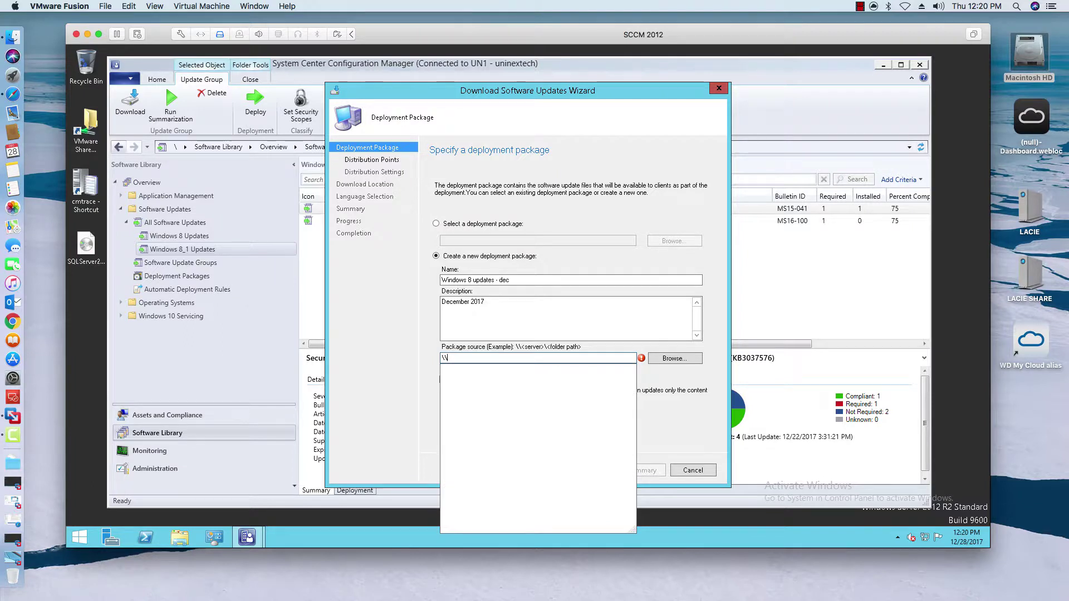
type("unisccm\\apps\\")
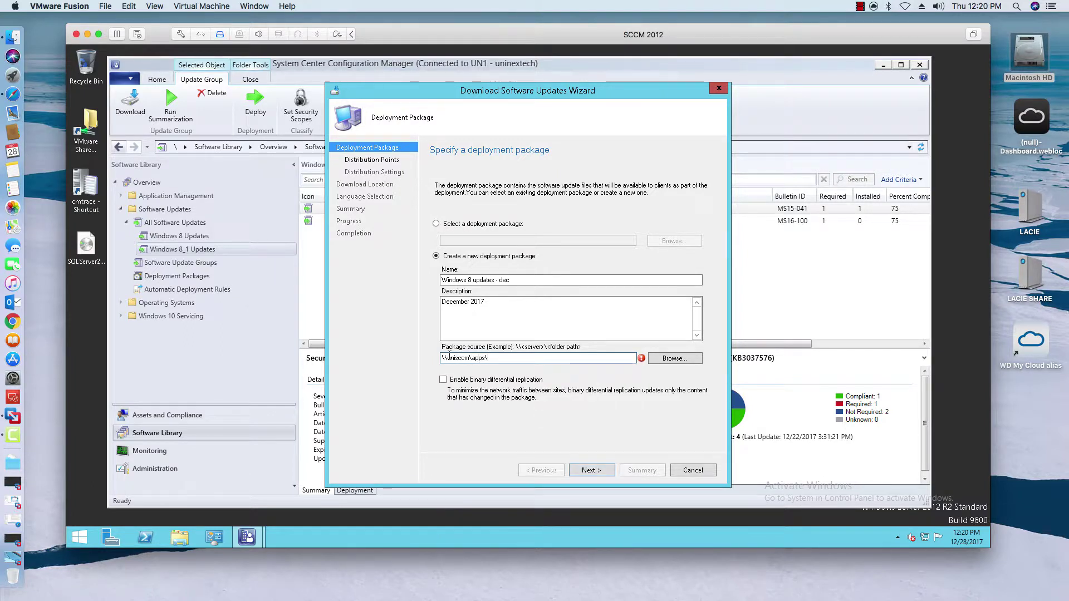
type("updates\\")
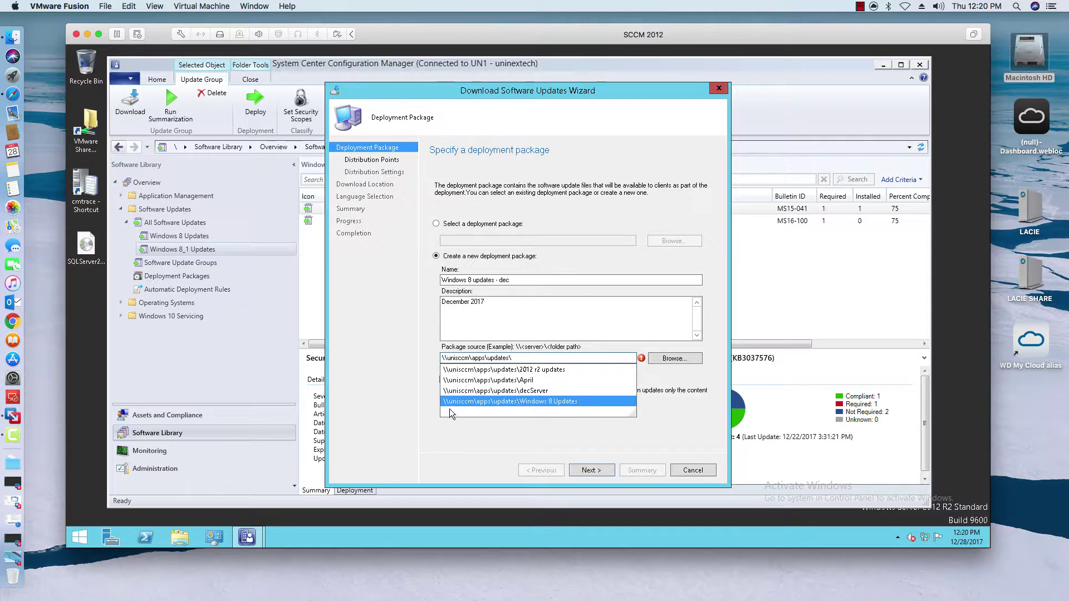
left_click(487, 403)
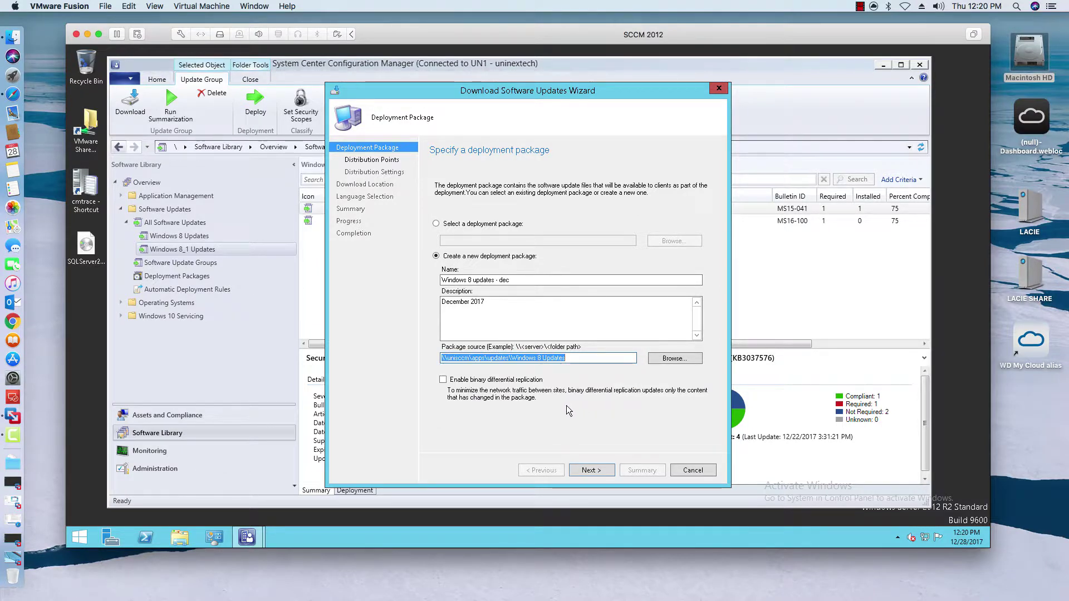
left_click(596, 467)
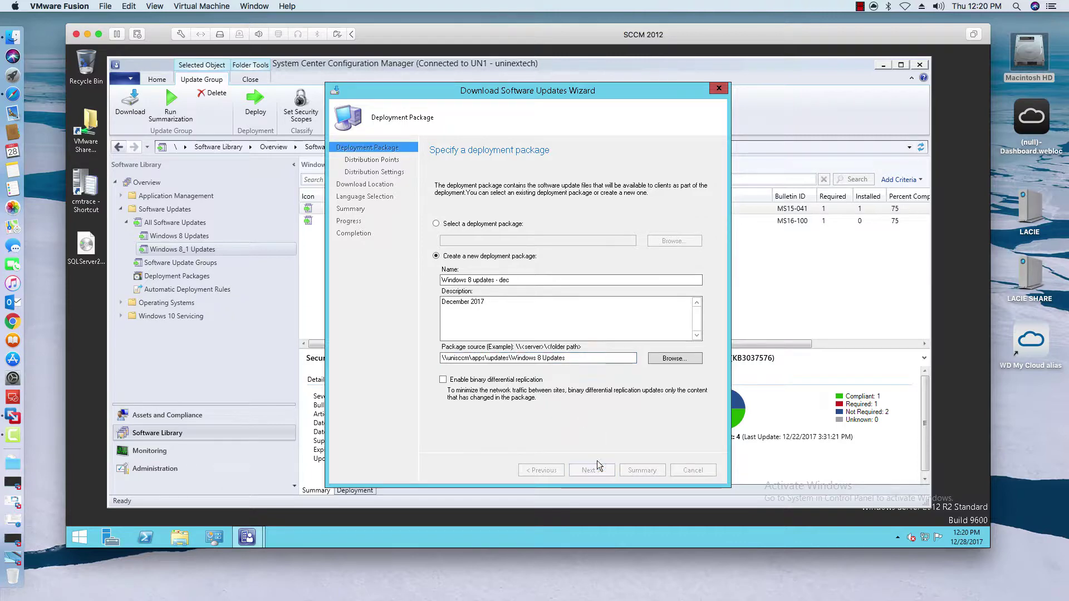
Step: Add the distribution point UNISCCM.UNI.NEXTECH.COM to host the package content and continue to the distribution settings
left_click(700, 207)
left_click(691, 217)
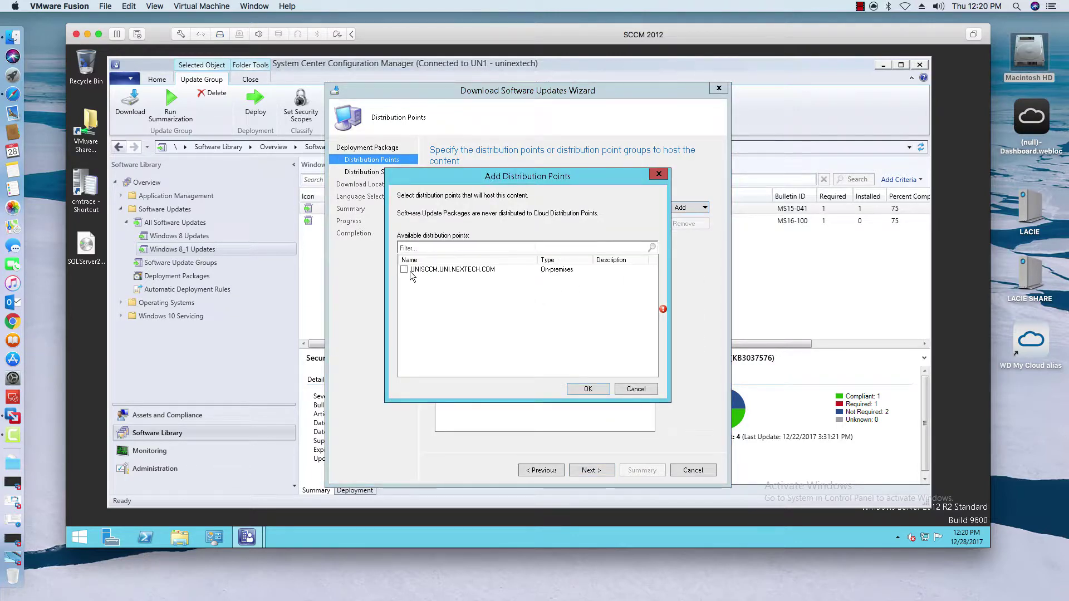
left_click(404, 269)
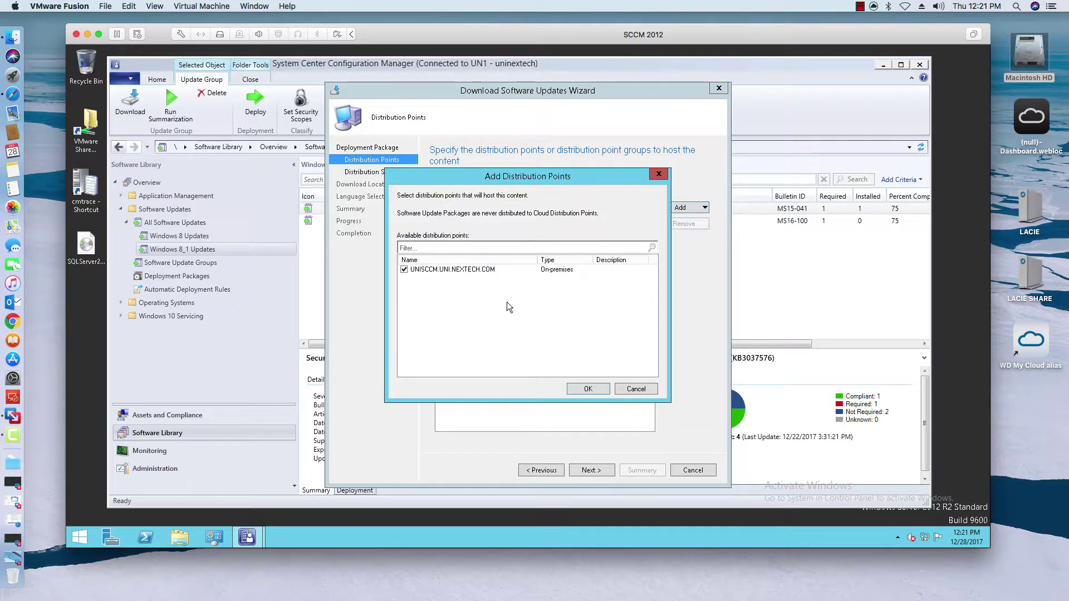
left_click(582, 388)
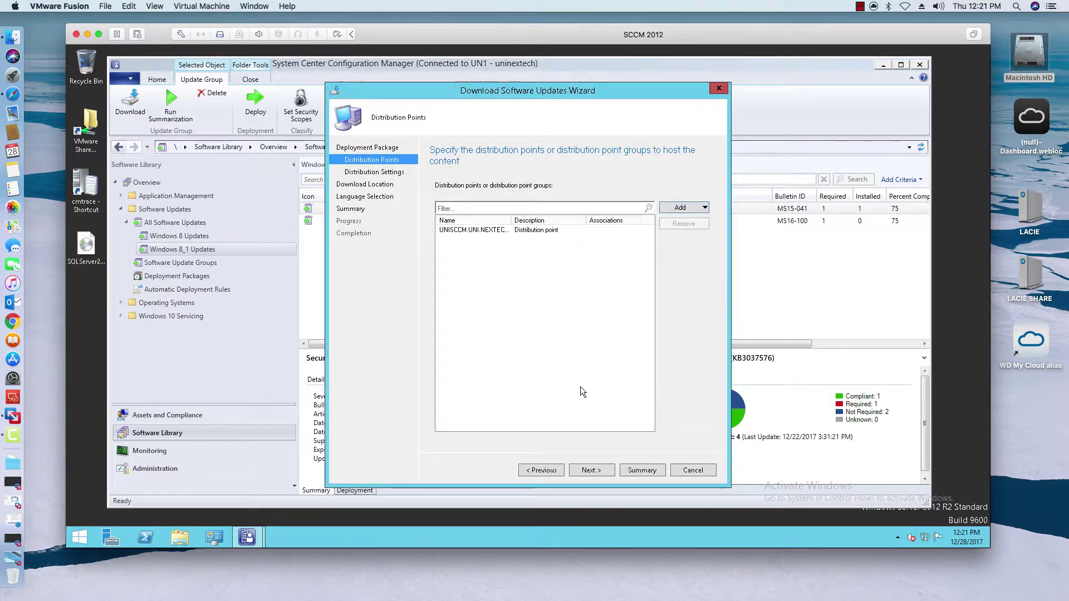
left_click(589, 470)
Step: Keep automatic content download for prestaged distribution points, the Internet as source and English as language, and start the download
left_click(481, 325)
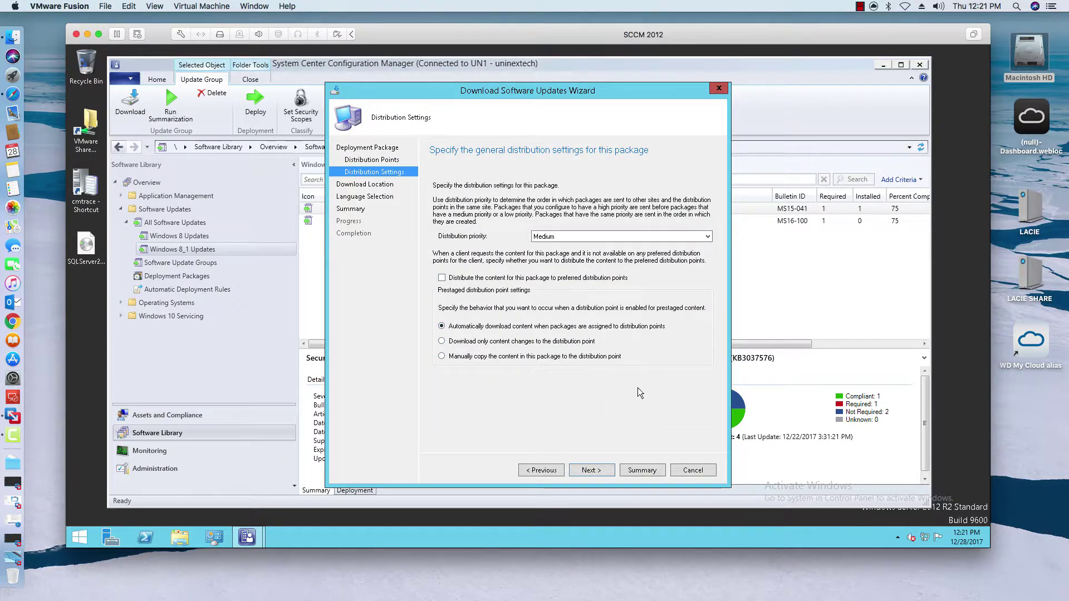
left_click(590, 470)
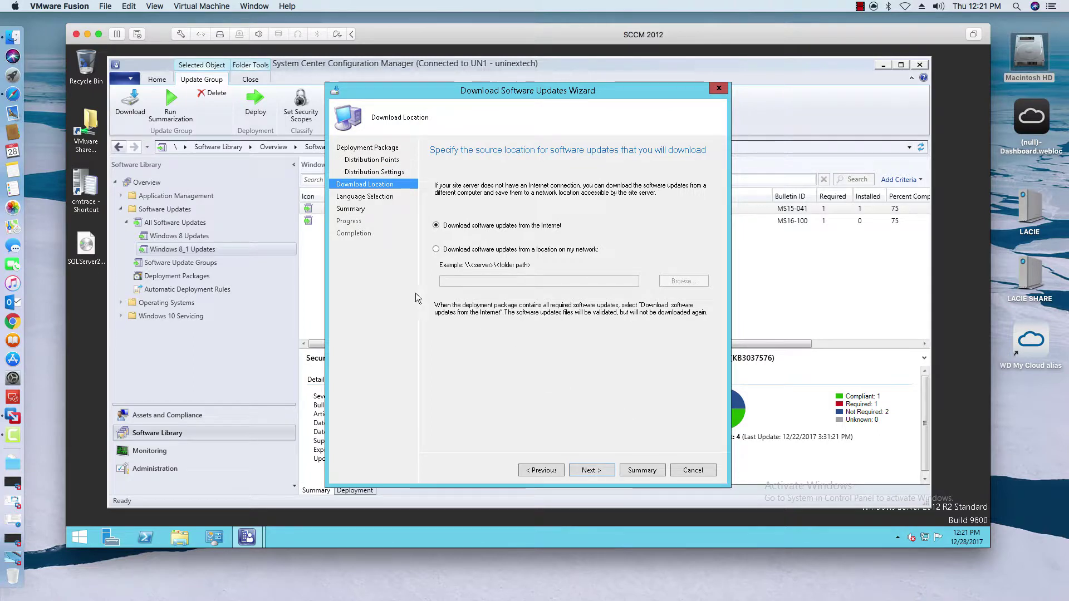
left_click(590, 470)
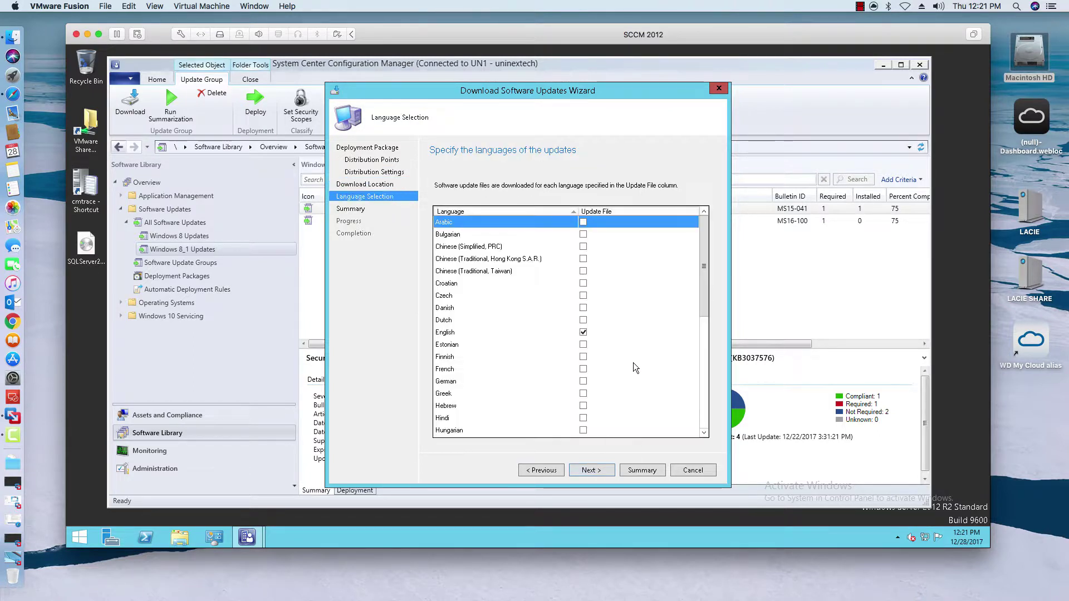
mouse_move(703, 271)
left_mouse_down()
mouse_move(711, 399)
mouse_move(710, 278)
left_mouse_up()
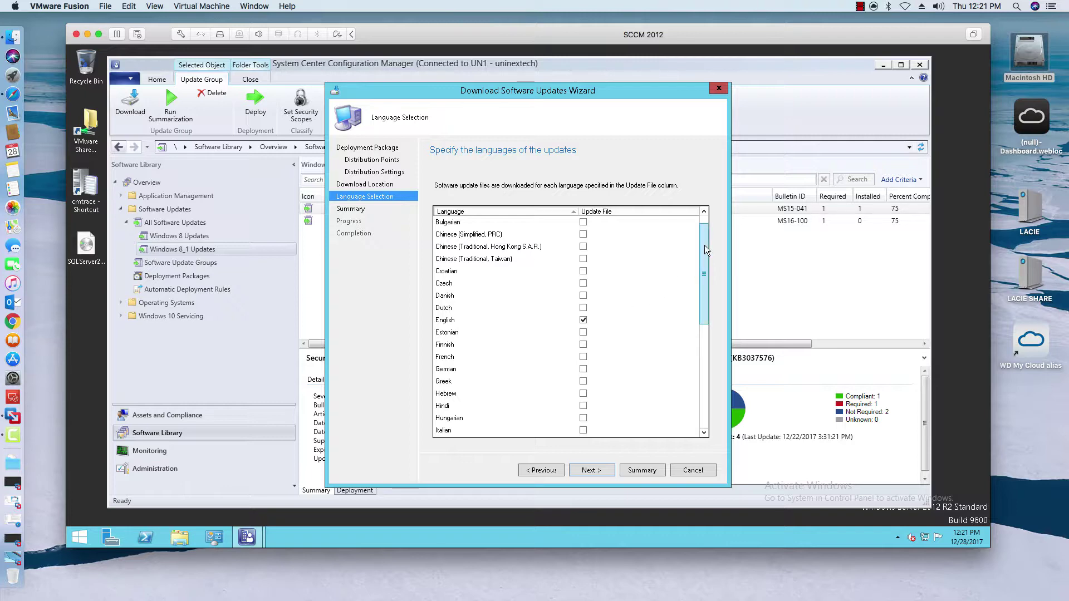
left_click(586, 469)
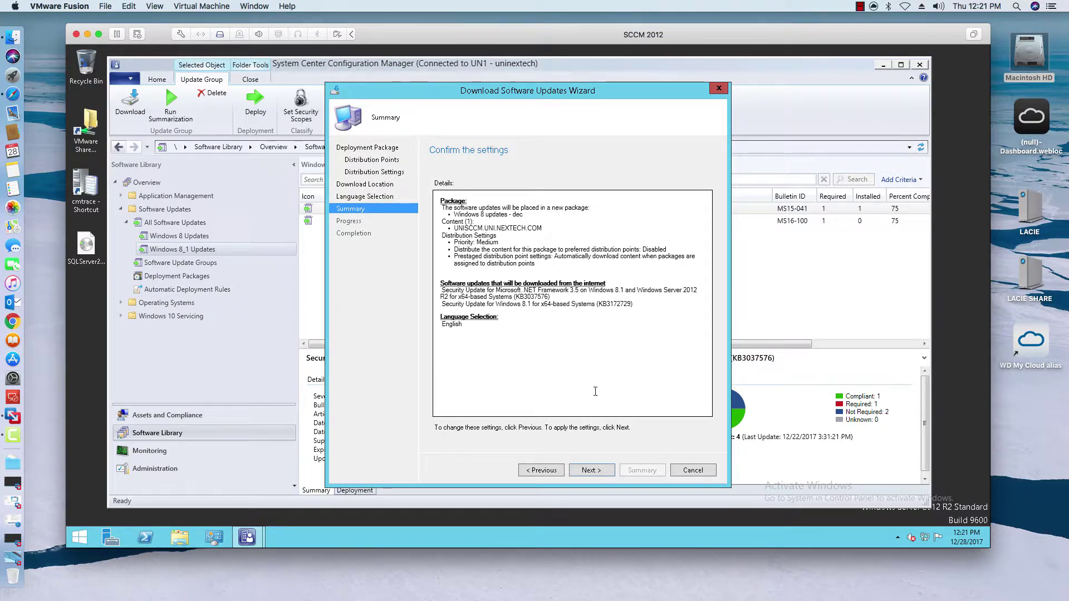
left_click(589, 469)
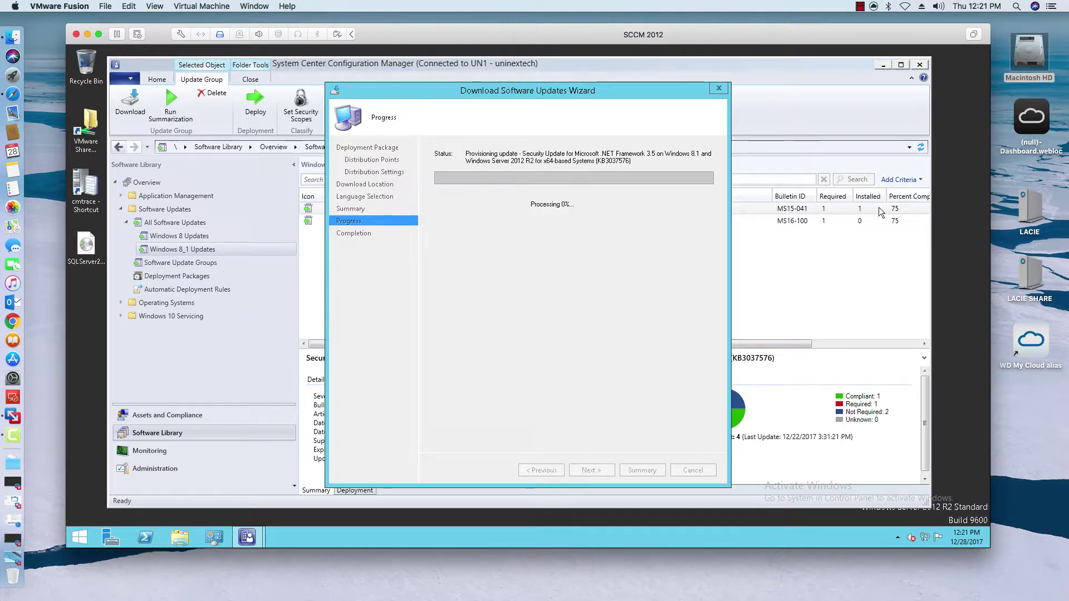
left_click(860, 6)
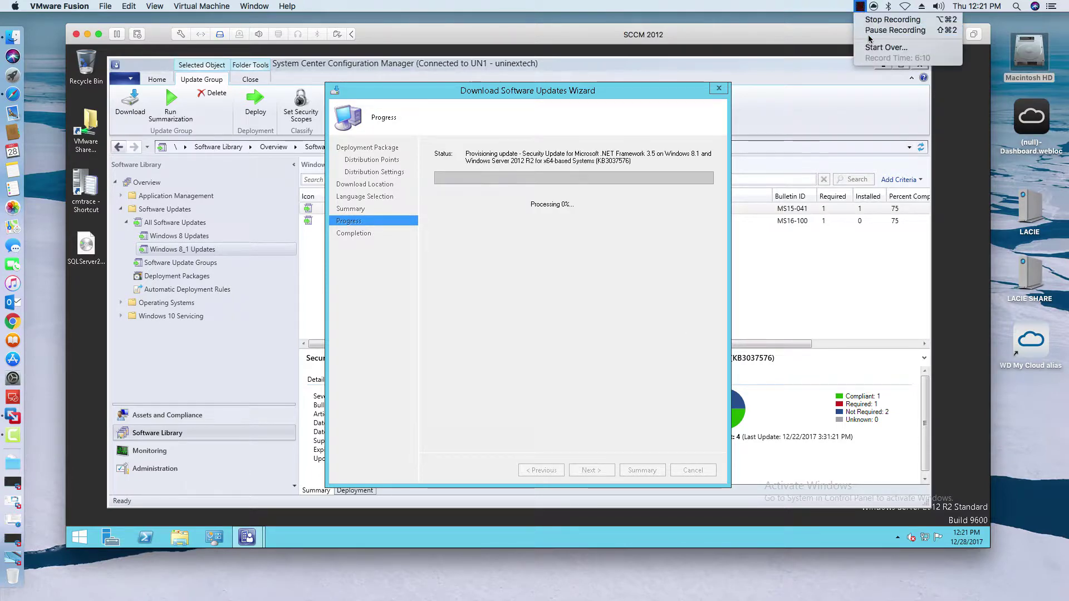
left_click(891, 30)
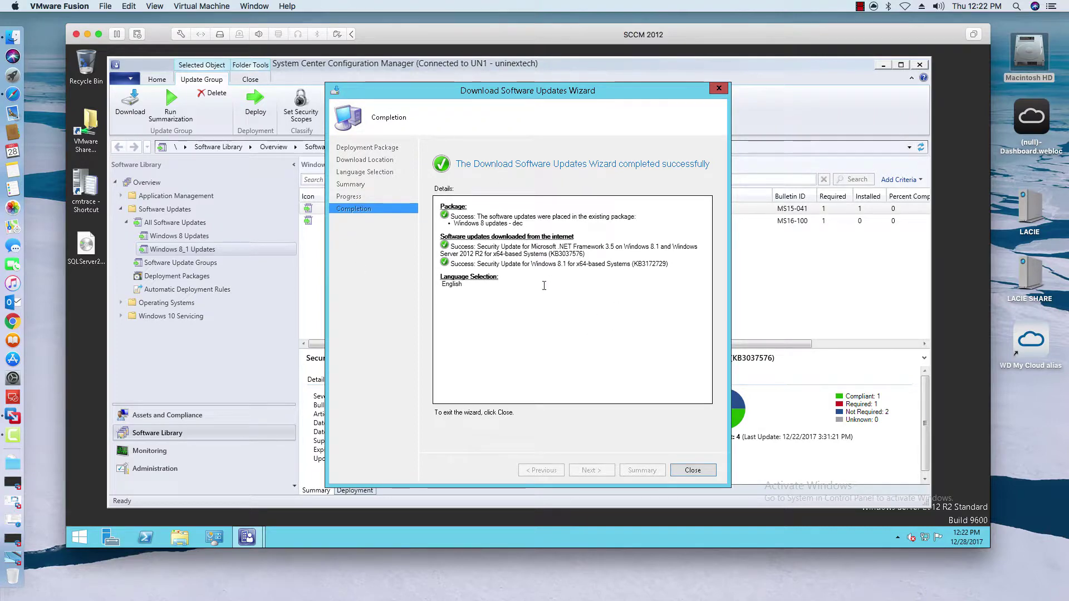
Step: Close the completed download wizard and check the content status of the Windows 8 updates - dec deployment package
left_click(686, 470)
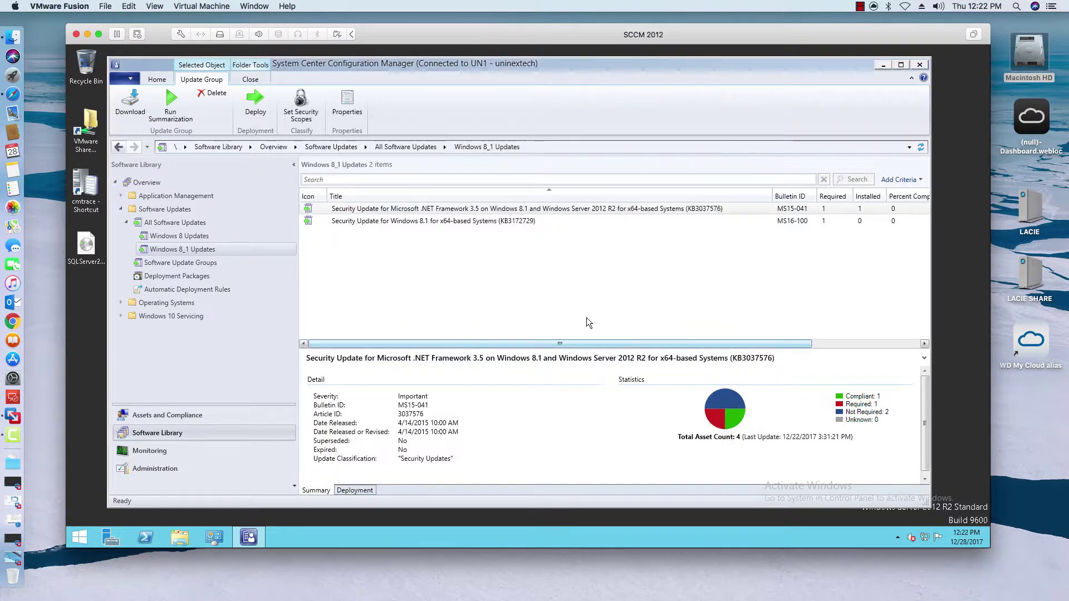
left_click(214, 275)
left_click(401, 245)
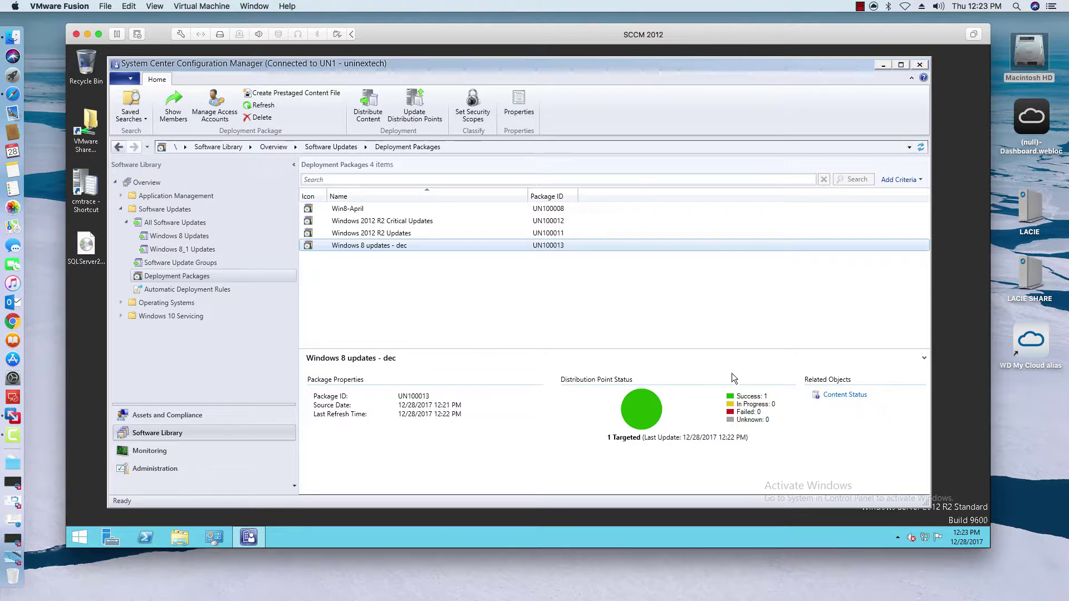
left_click(844, 395)
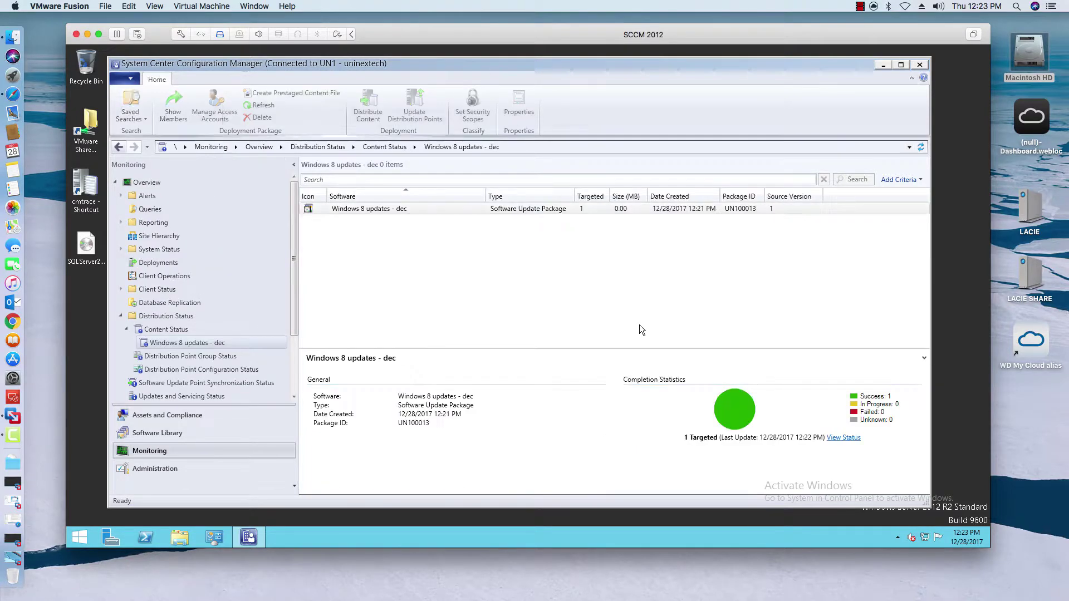
left_click(582, 210)
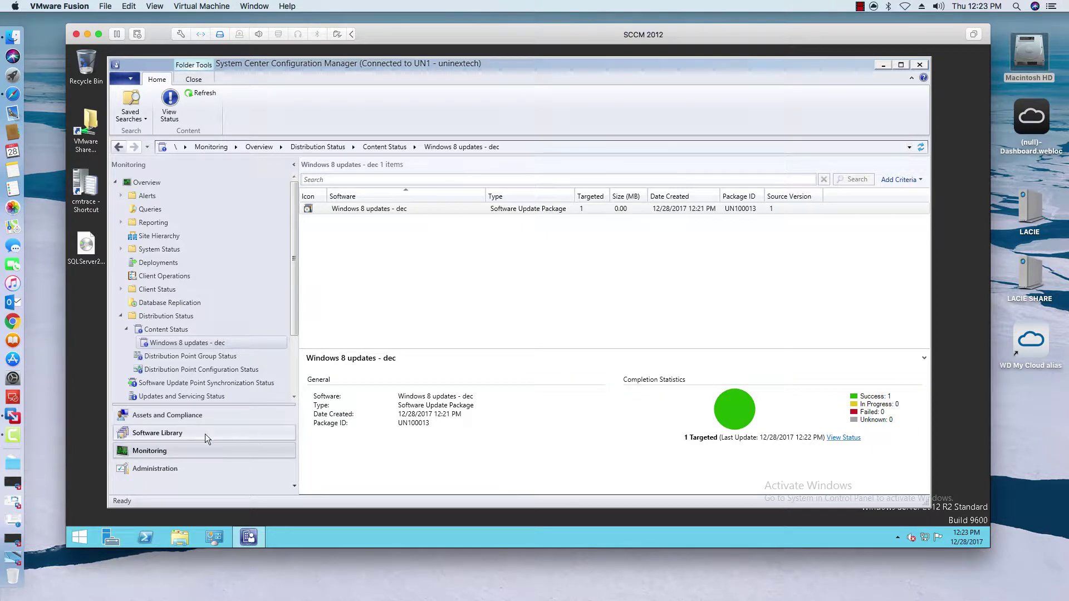
Step: Return to the Software Library, recheck the Windows 8 updates - dec deployment package, and open the list of software update groups
left_click(156, 432)
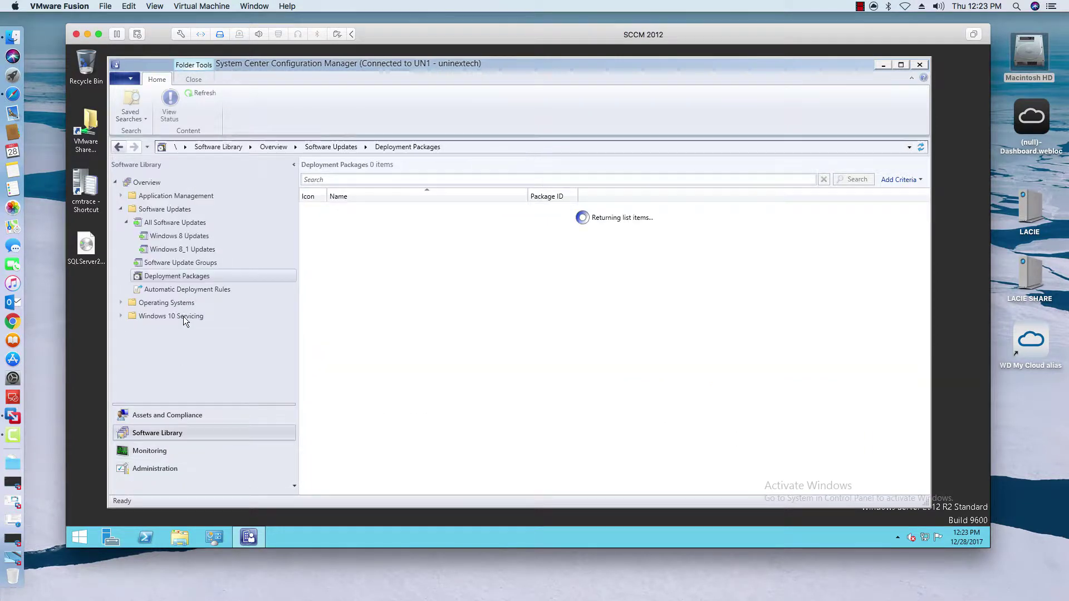
left_click(399, 246)
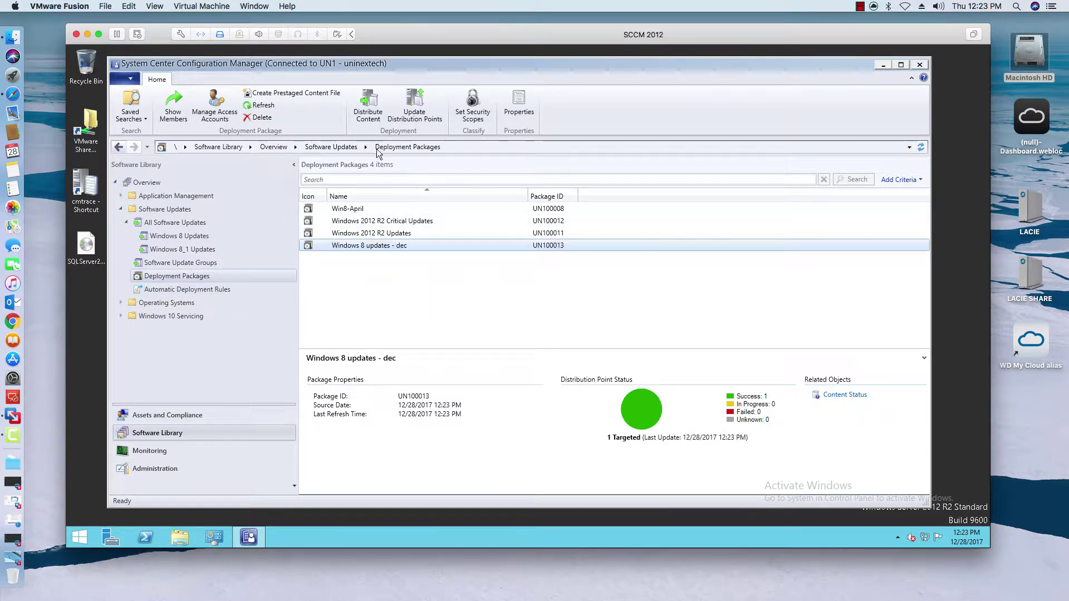
left_click(182, 264)
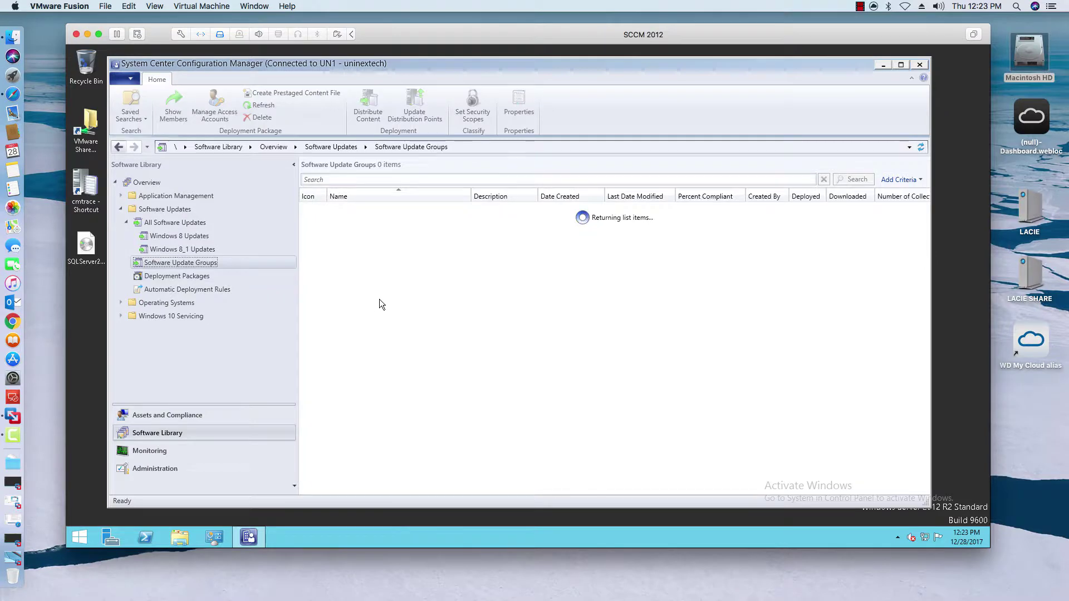
left_click(389, 246)
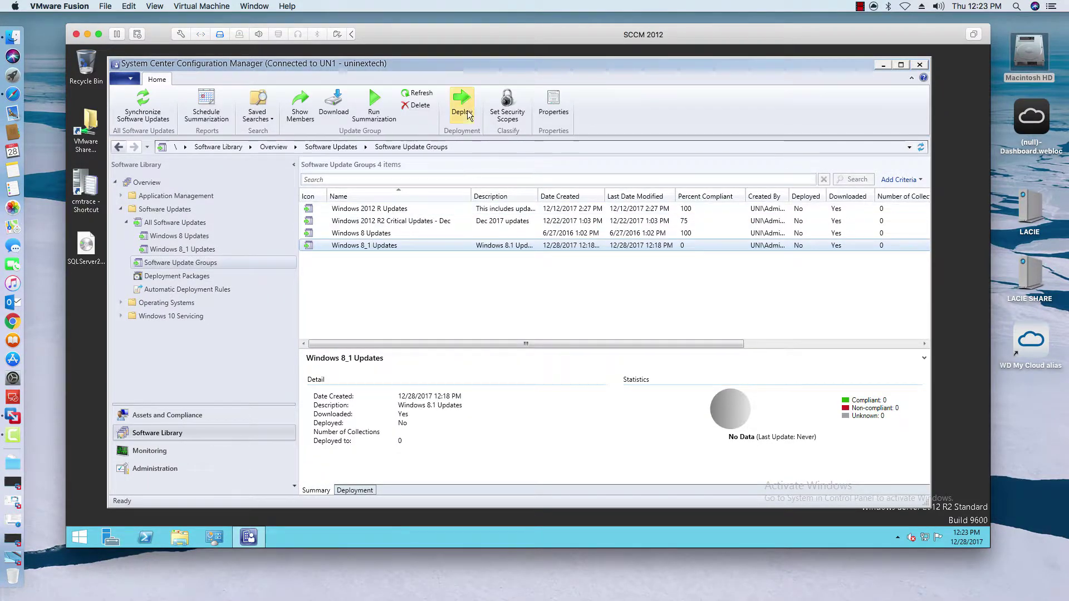
left_click(462, 106)
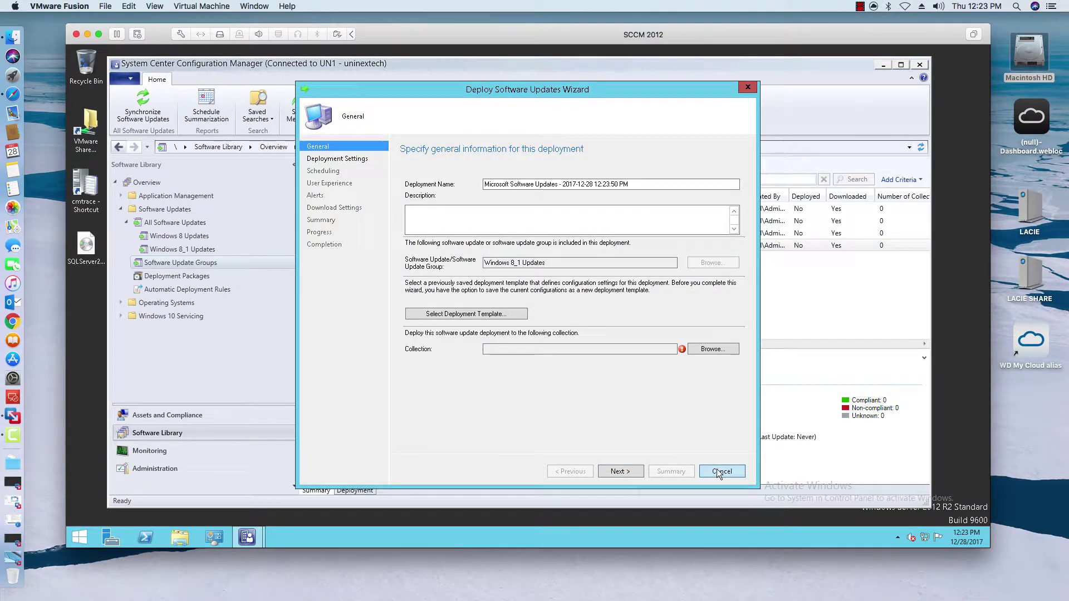
left_click(717, 471)
left_click(616, 330)
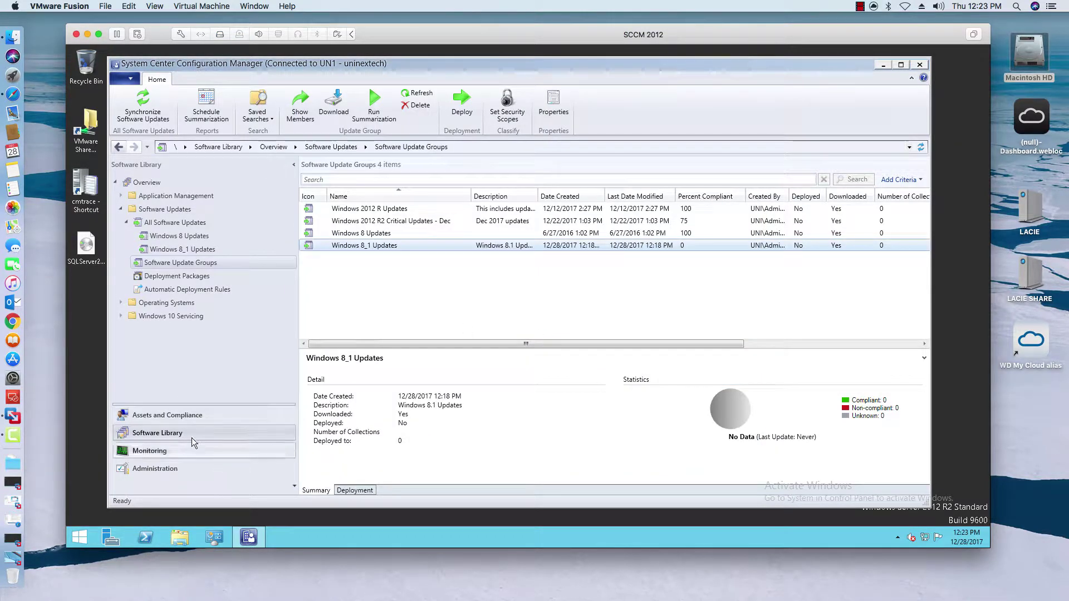
Step: Go to the device collections in Assets and Compliance and show the members of the Windows 8 Computers collection
left_click(188, 414)
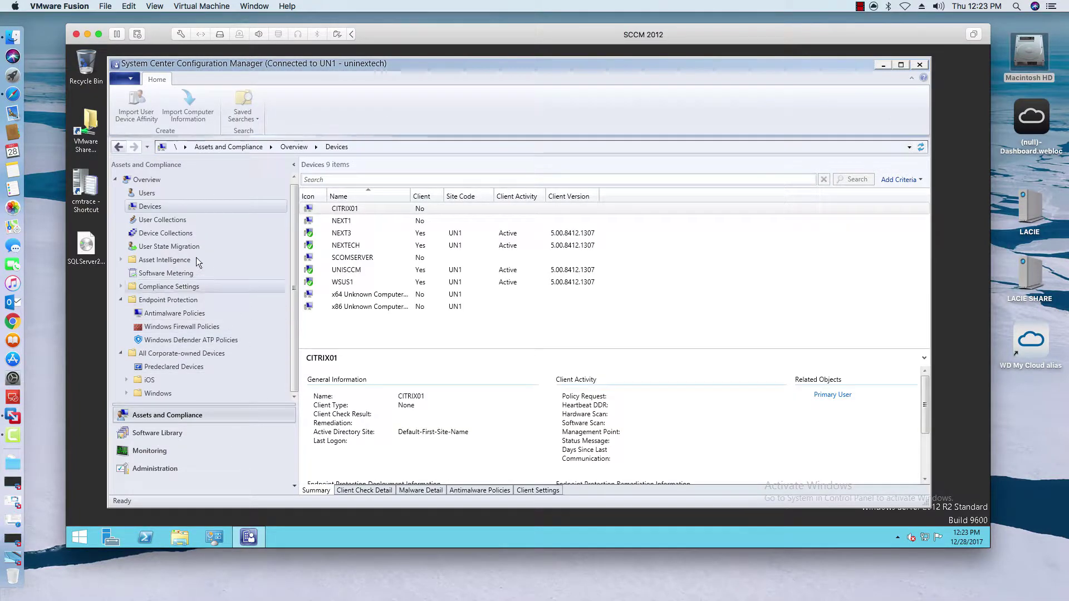
left_click(166, 232)
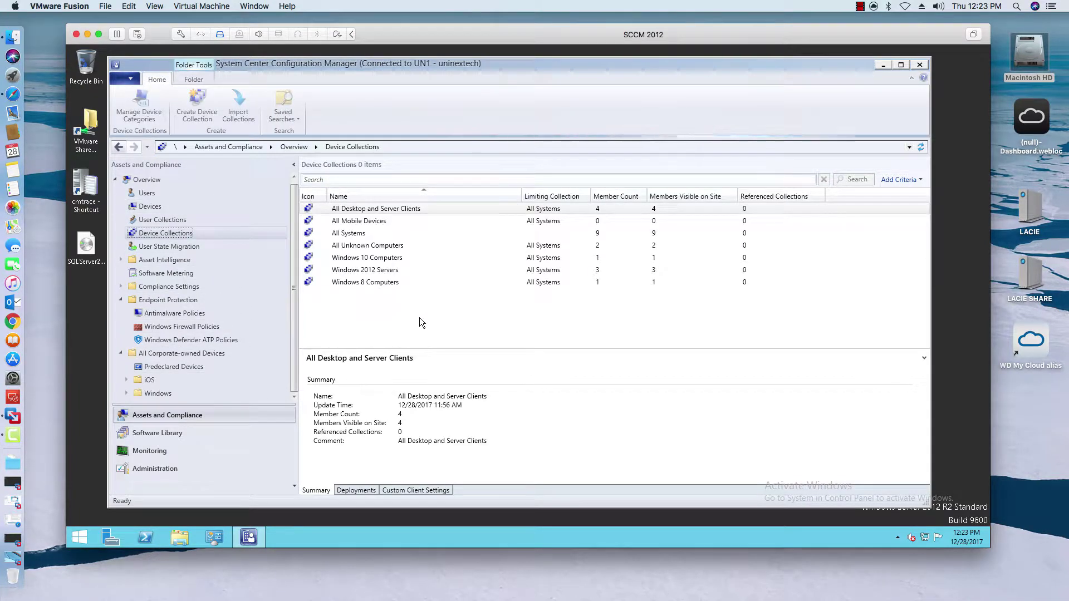
left_click(395, 282)
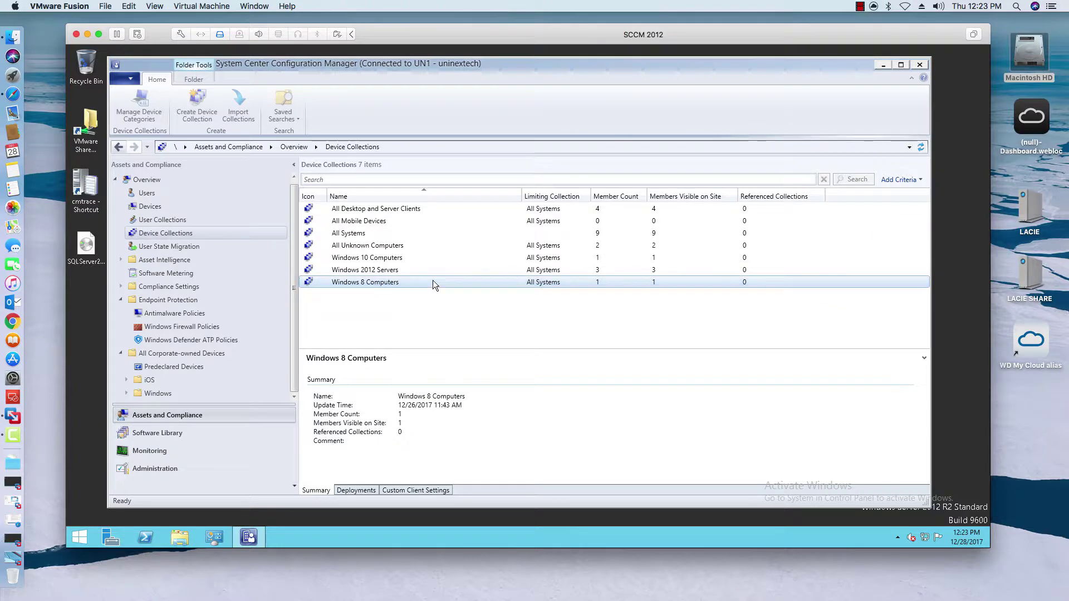
double_click(433, 282)
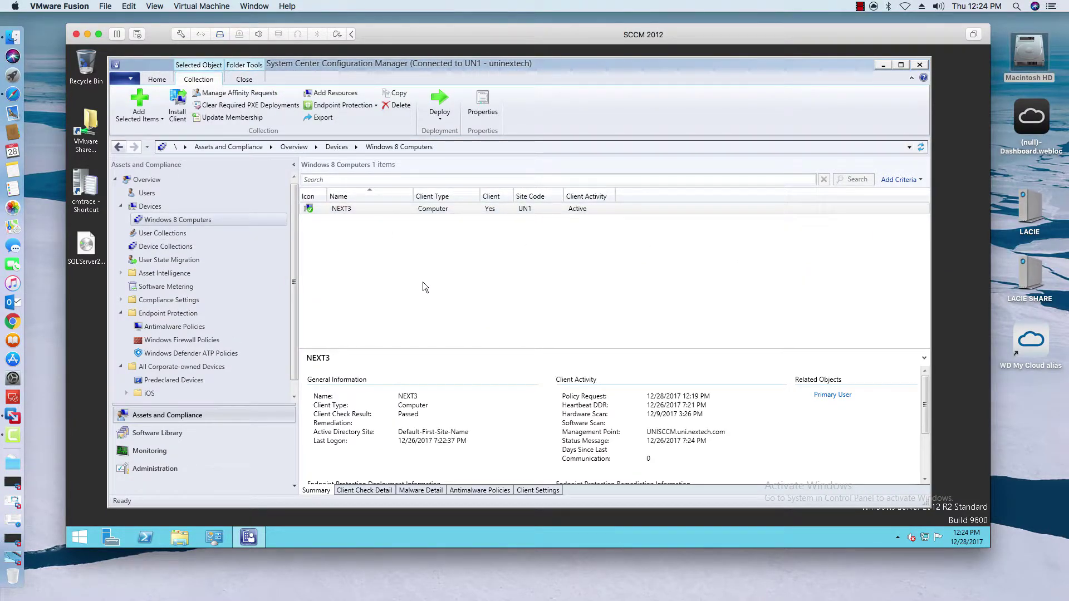
Step: Open the Windows Workstation membership query in the Windows 8 Computers collection's properties and review its operating system criterion
left_click(189, 246)
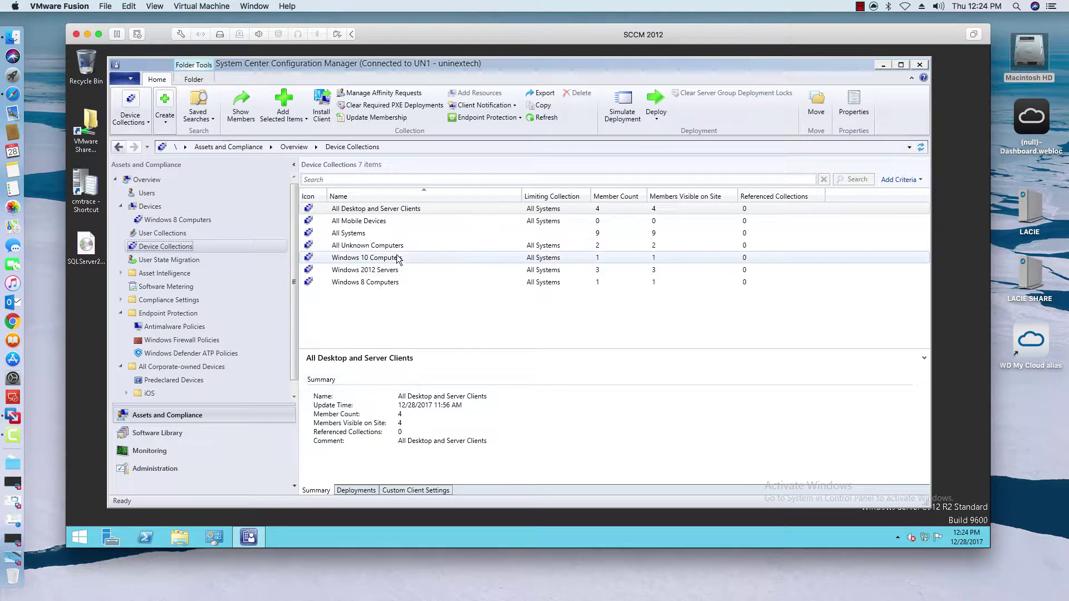
left_click(396, 285)
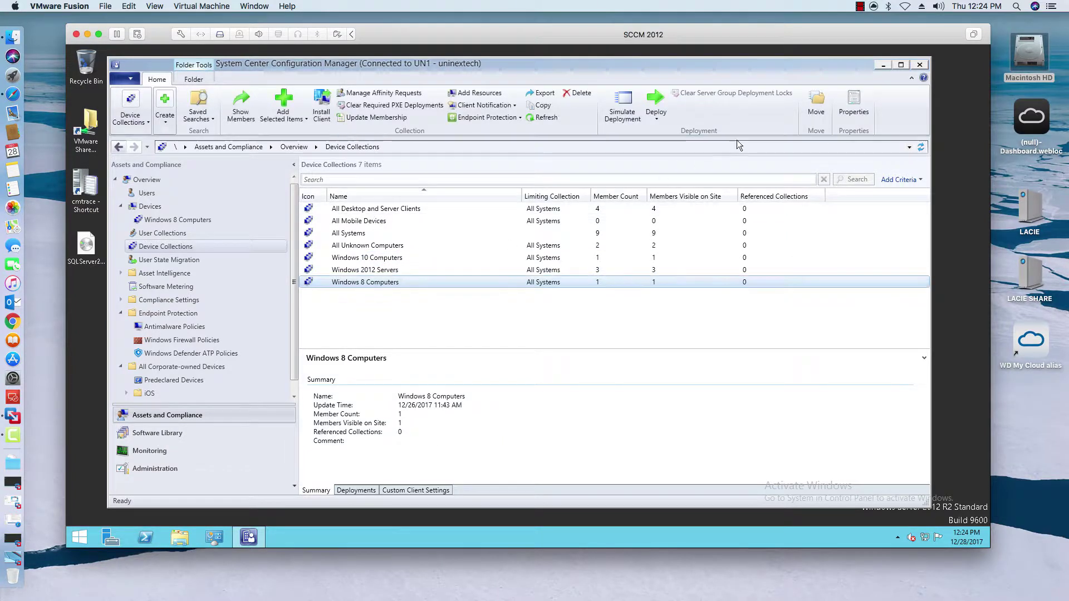
left_click(854, 106)
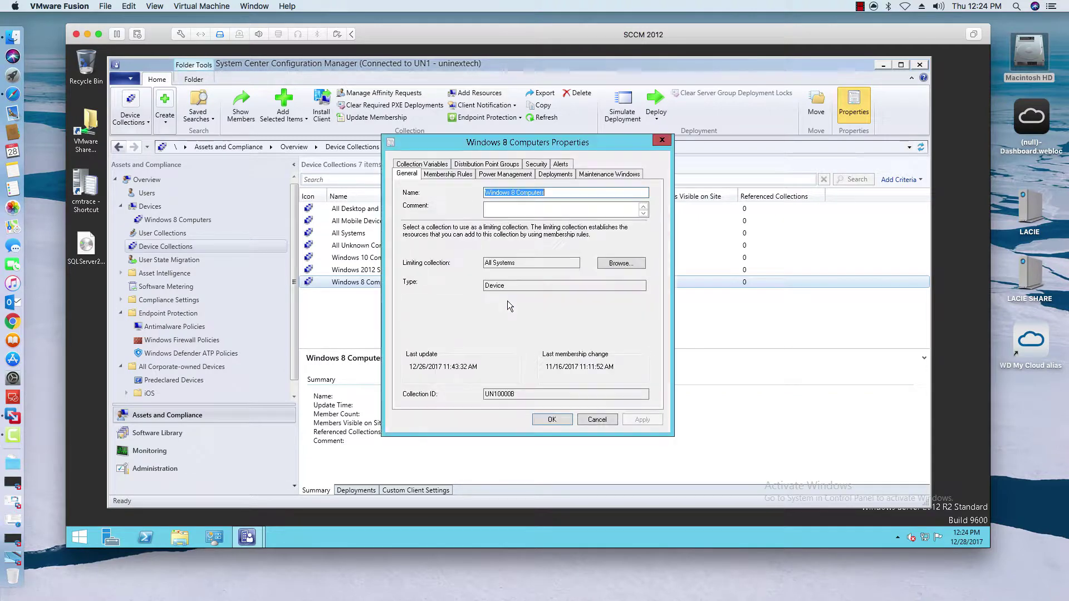
left_click(452, 174)
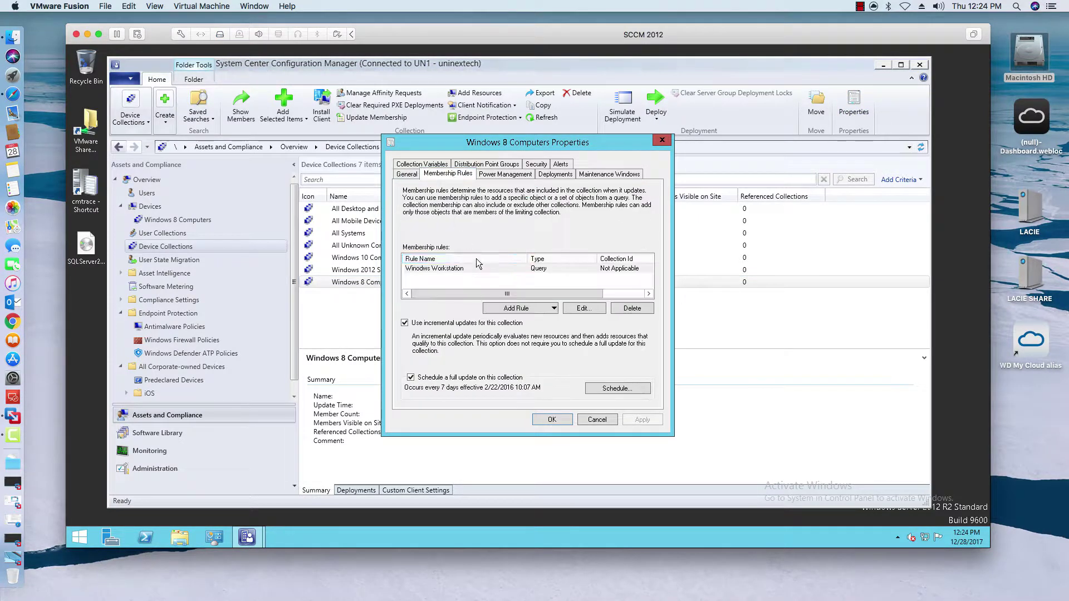
left_click(492, 268)
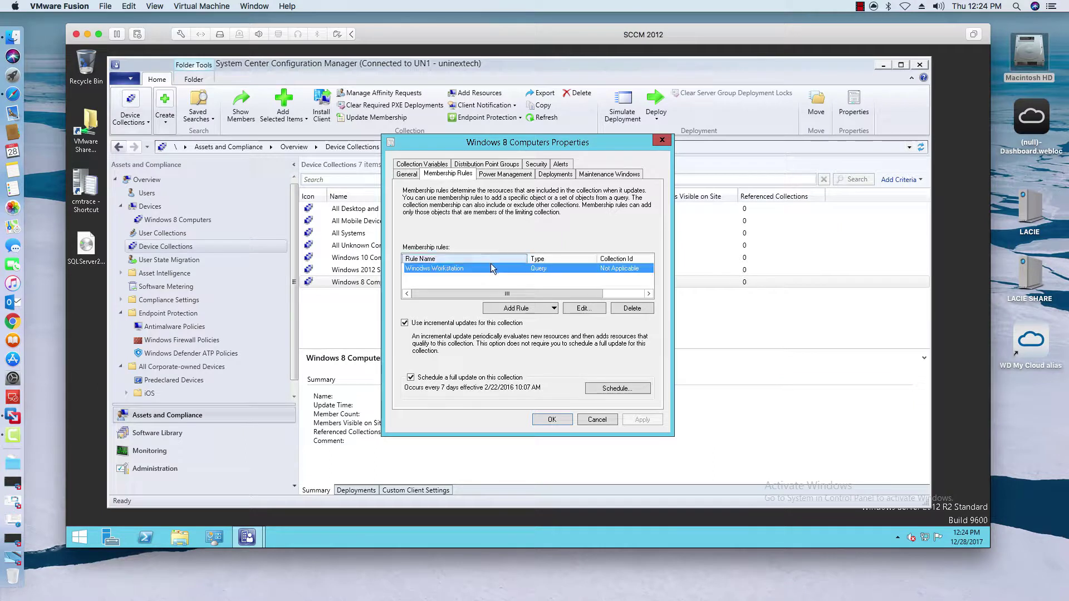
left_click(552, 310)
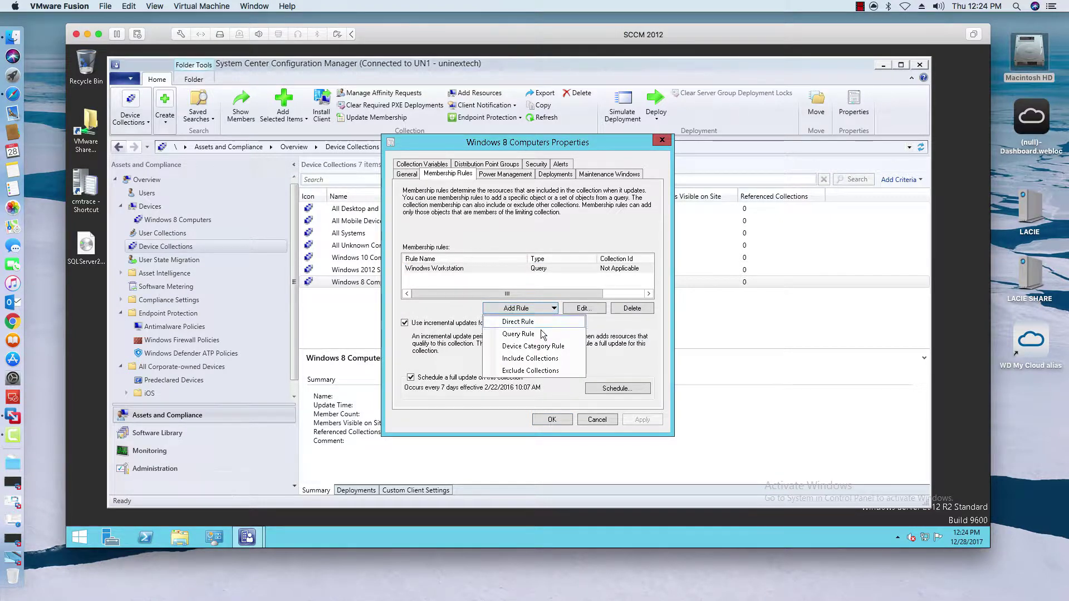
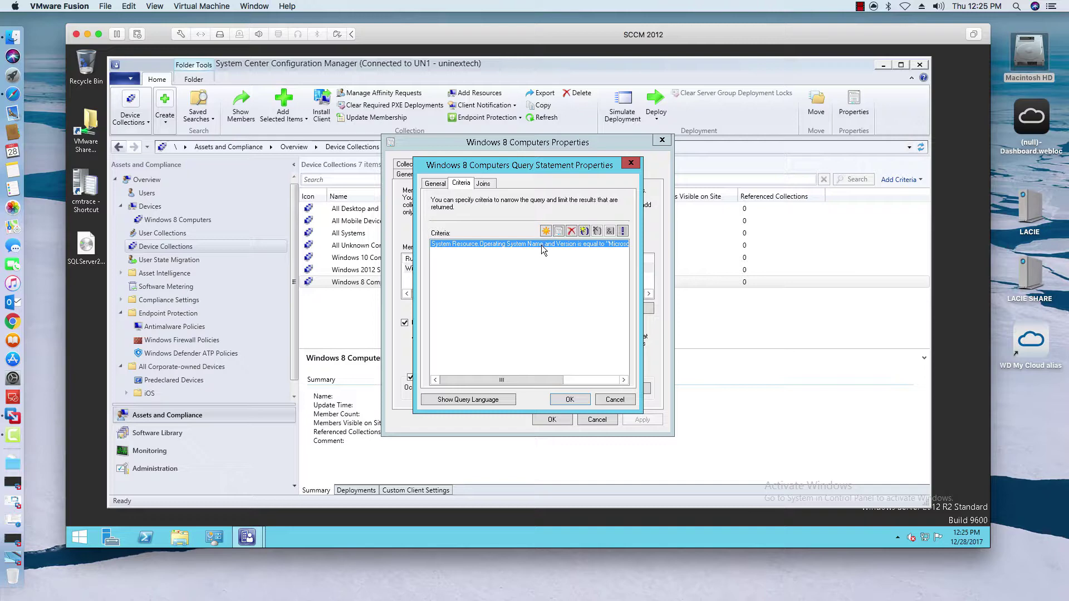
left_click_drag(559, 381, 616, 381)
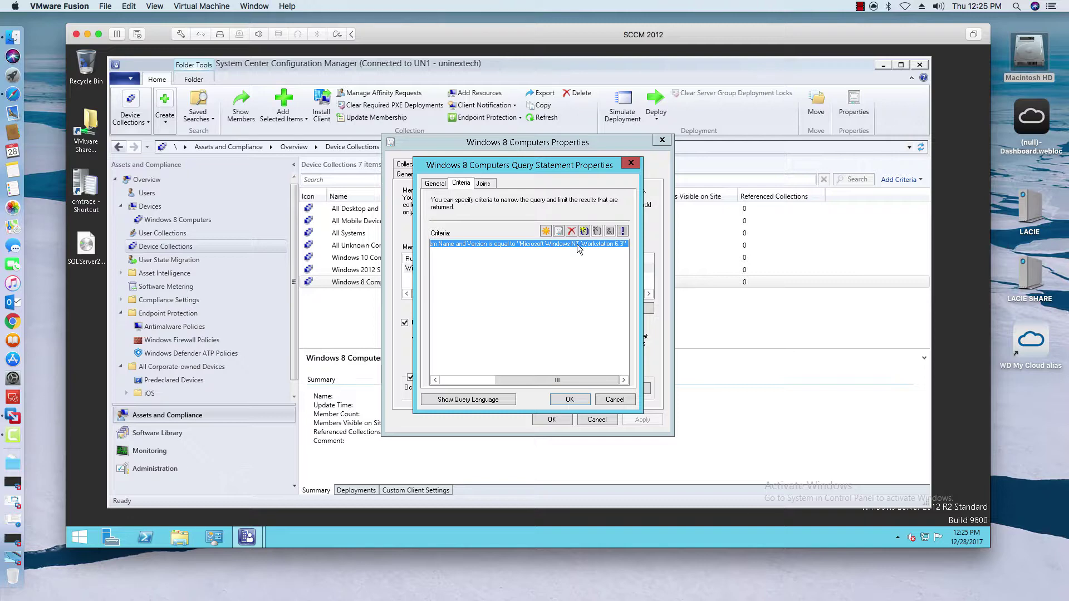
left_click_drag(501, 380, 441, 380)
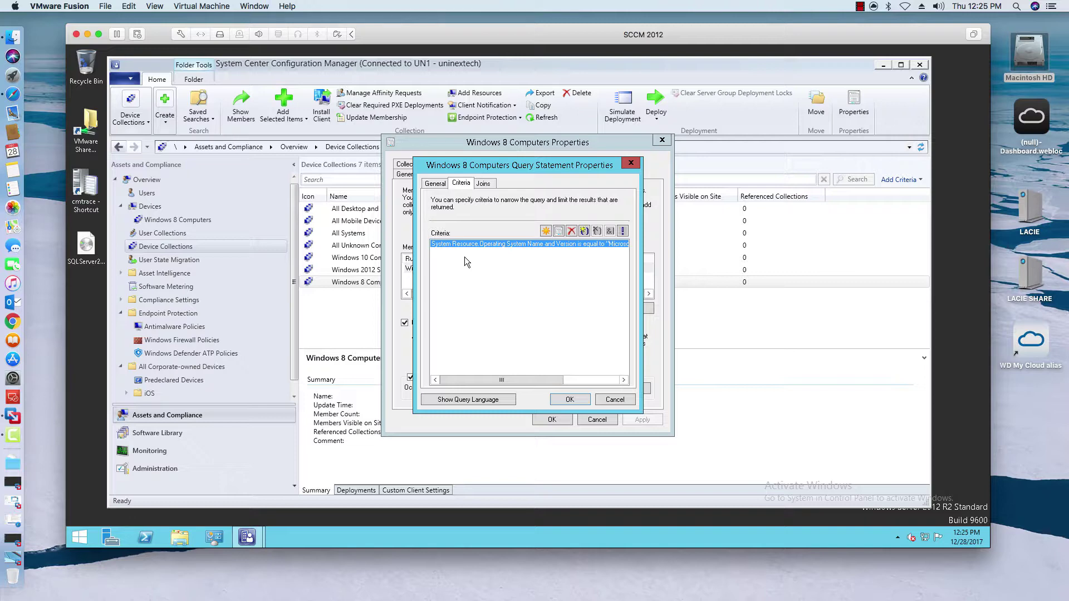
Step: Start a new simple value criterion on the Client attribute of the System Resource class
left_click(546, 231)
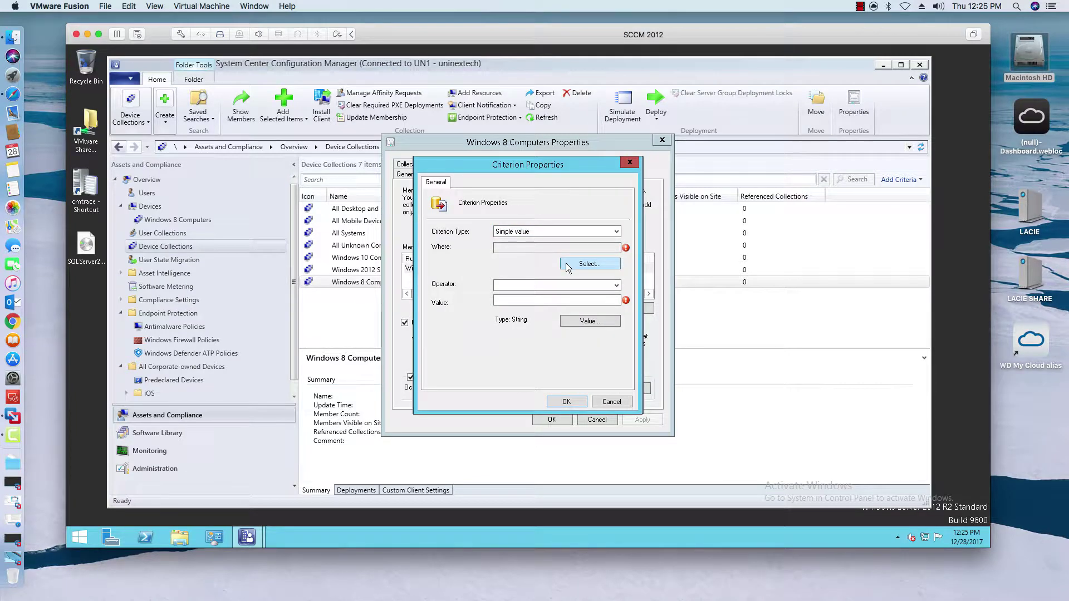
left_click(567, 264)
left_click(581, 260)
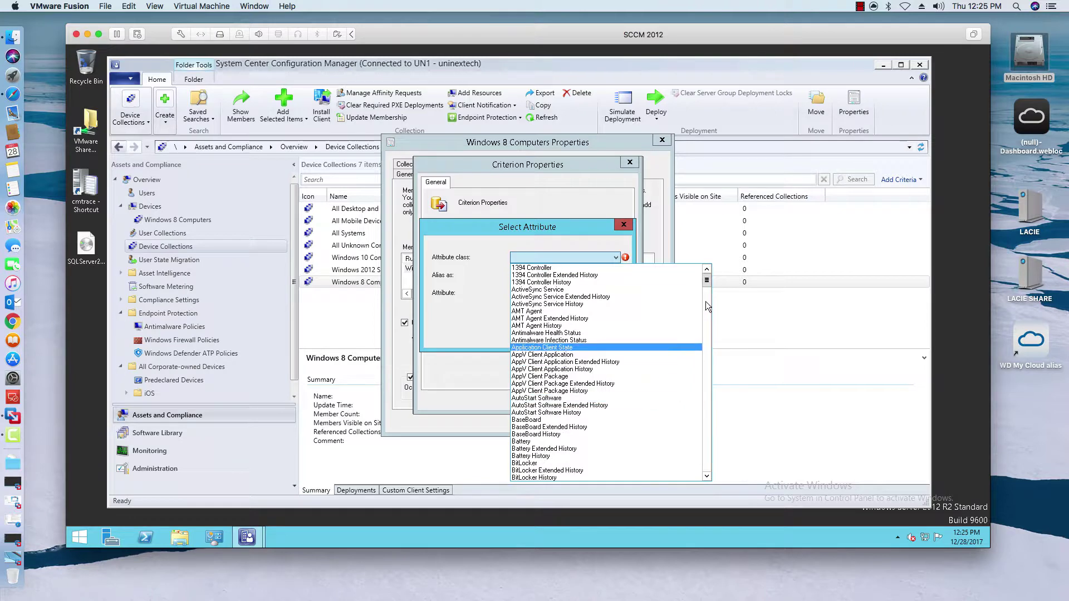
scroll(706, 295, "down", 1)
left_click_drag(706, 295, 698, 427)
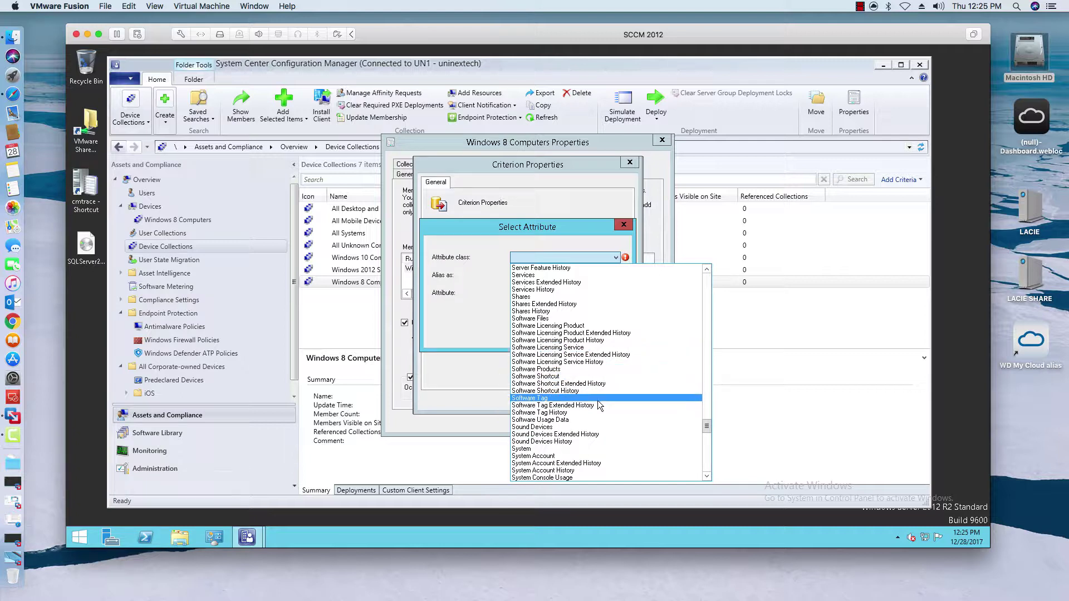
scroll(599, 437, "down", 6)
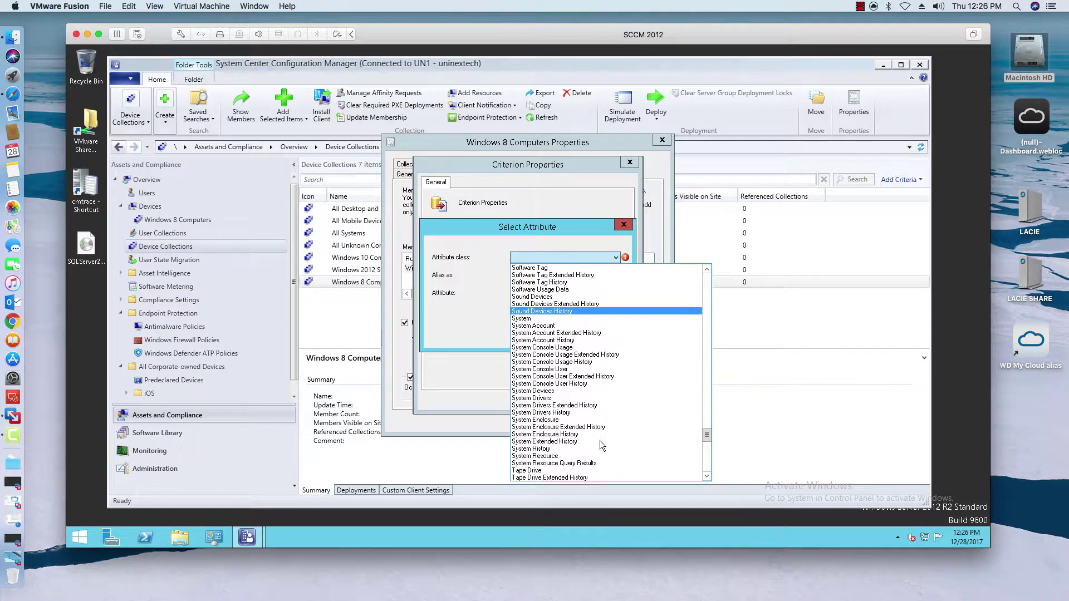
left_click(561, 455)
left_click(616, 294)
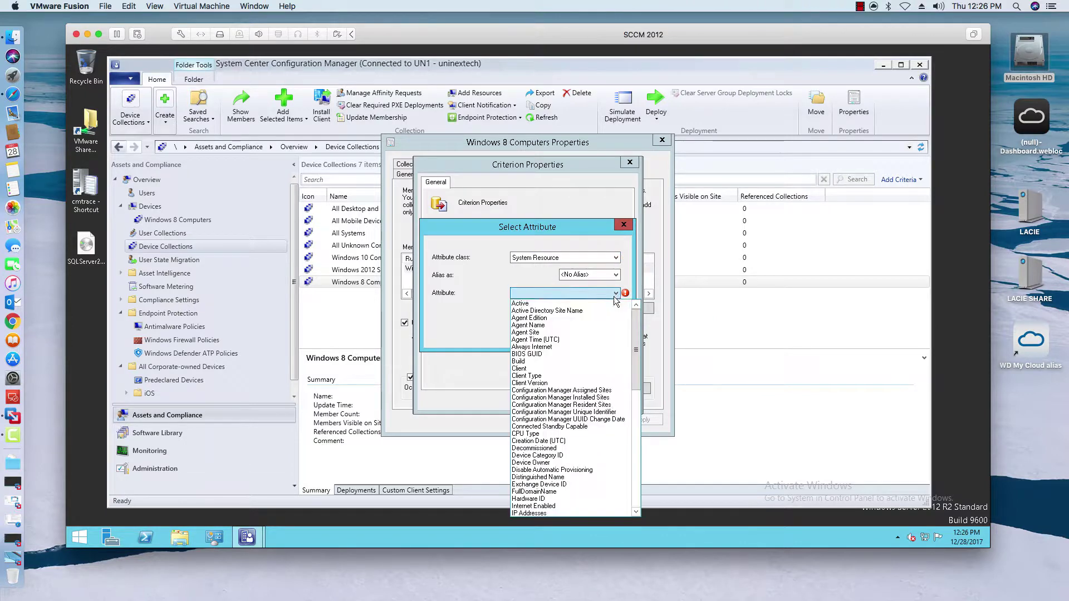
left_click(563, 368)
left_click(555, 332)
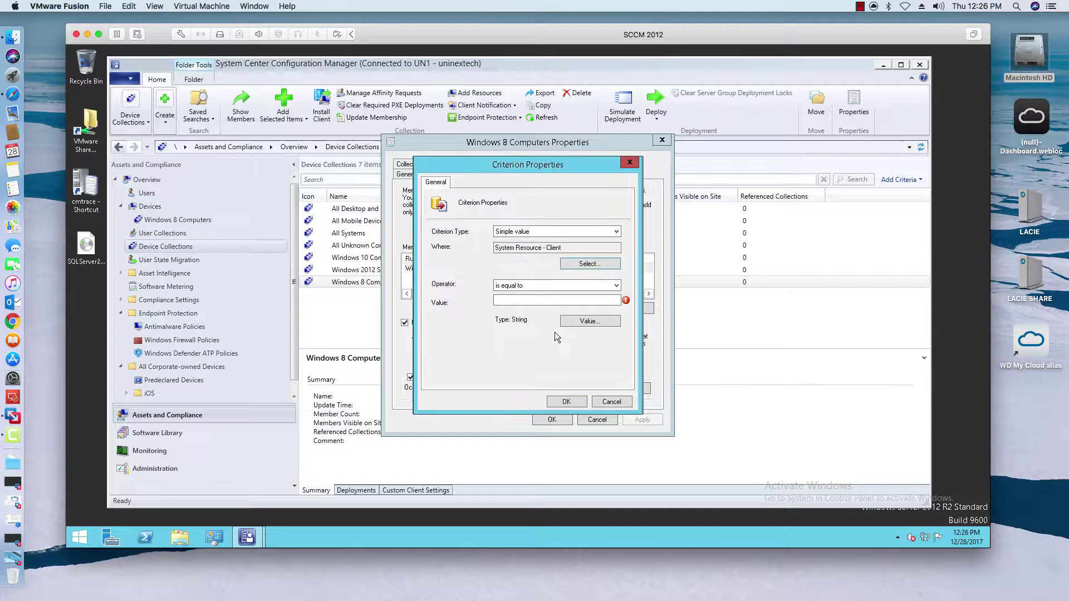
Step: Require the Client attribute to be equal to 1, add the criterion and check both query conditions
left_click(547, 299)
type("1")
left_click(566, 402)
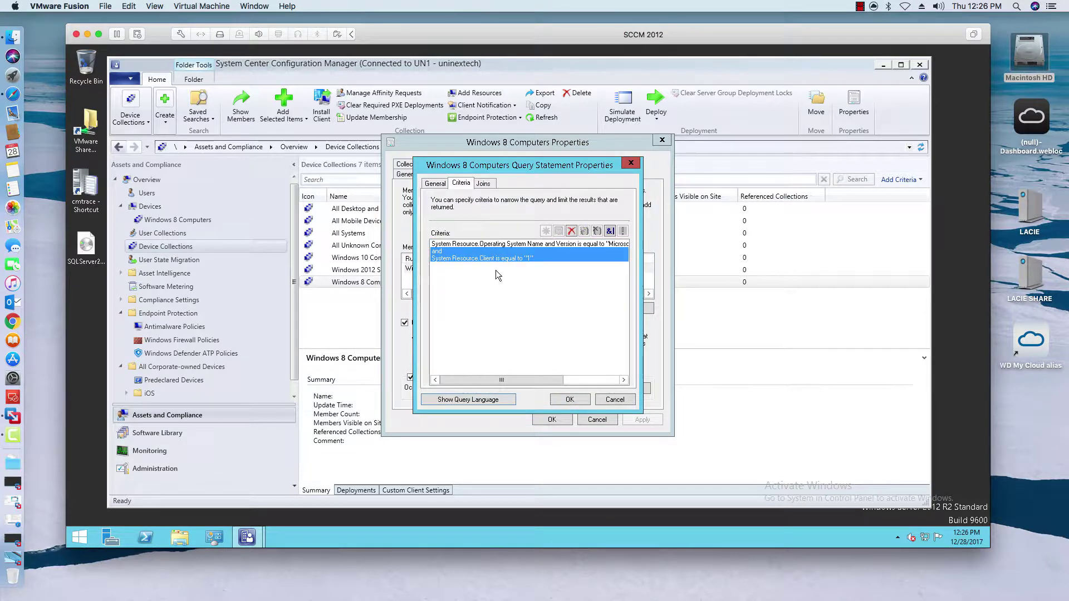
left_click(453, 248)
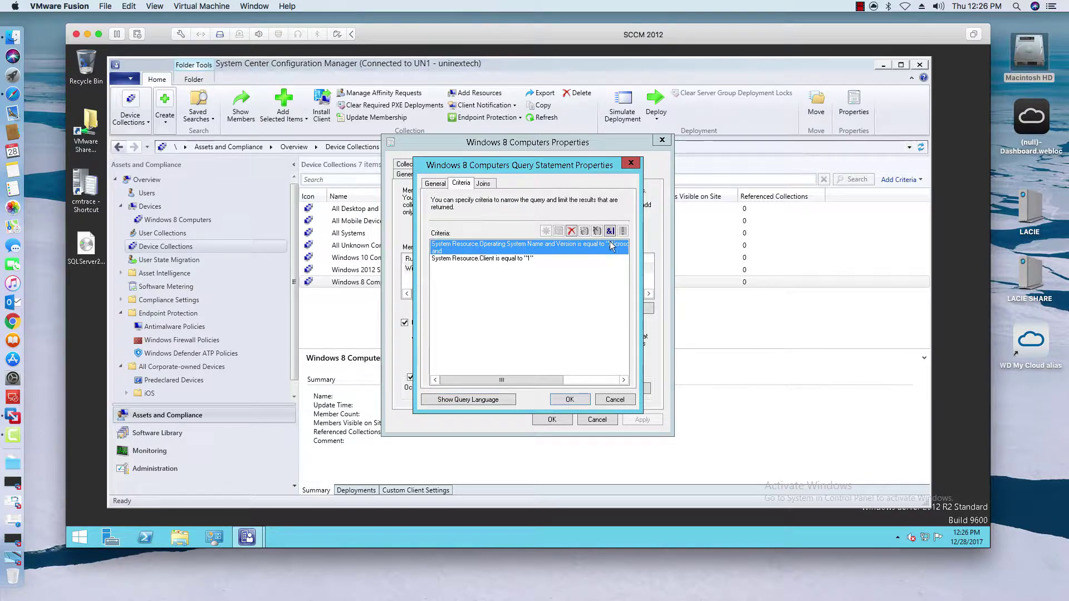
left_click(487, 258)
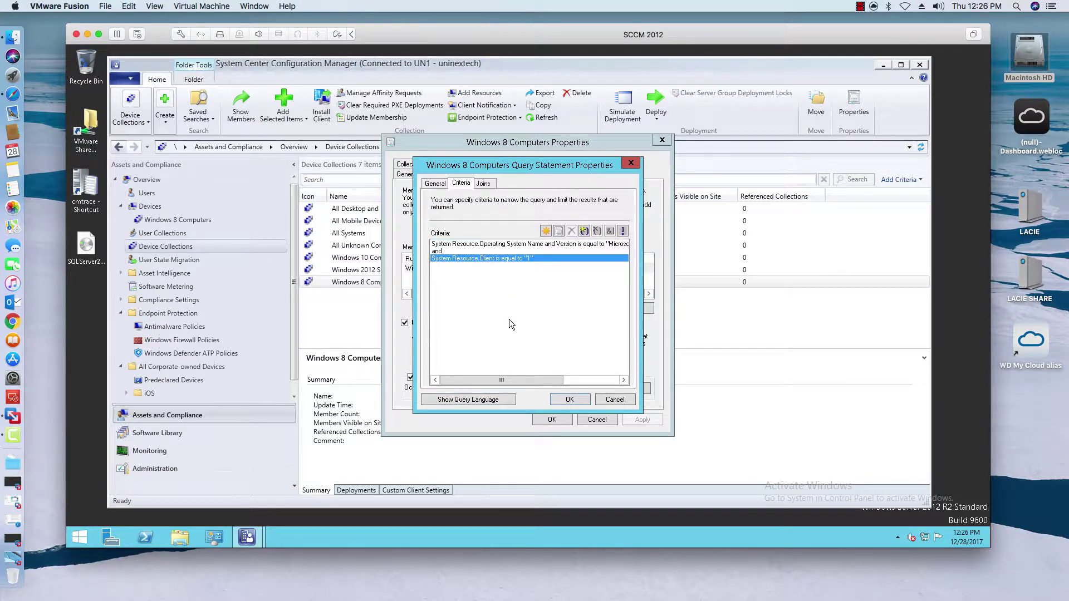
Step: Save the edited query statement and apply the changed membership rule to the Windows 8 Computers collection
left_click(557, 401)
left_click(563, 398)
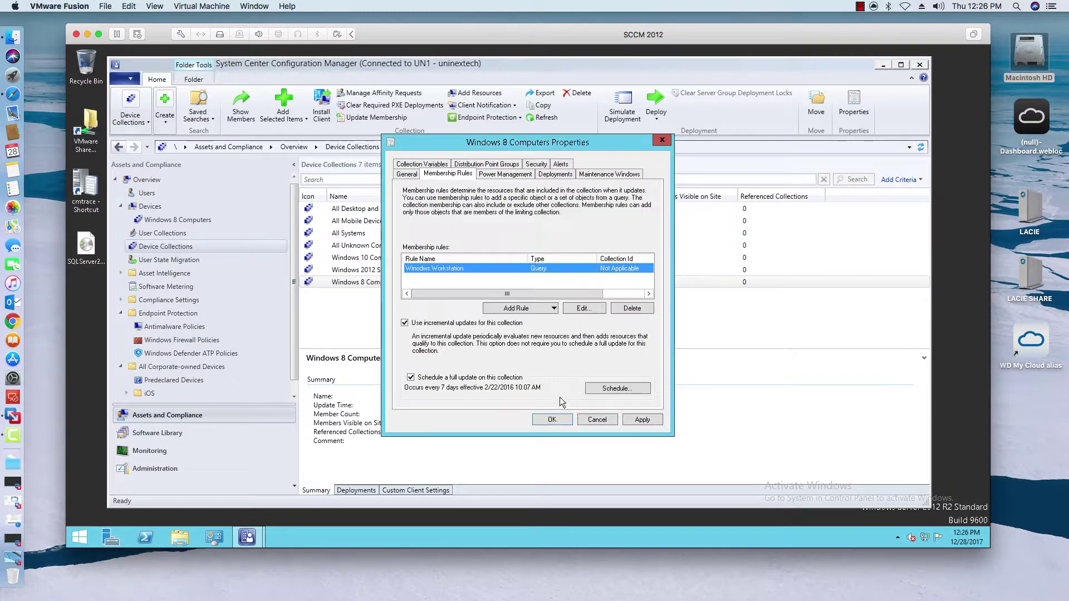
left_click(636, 421)
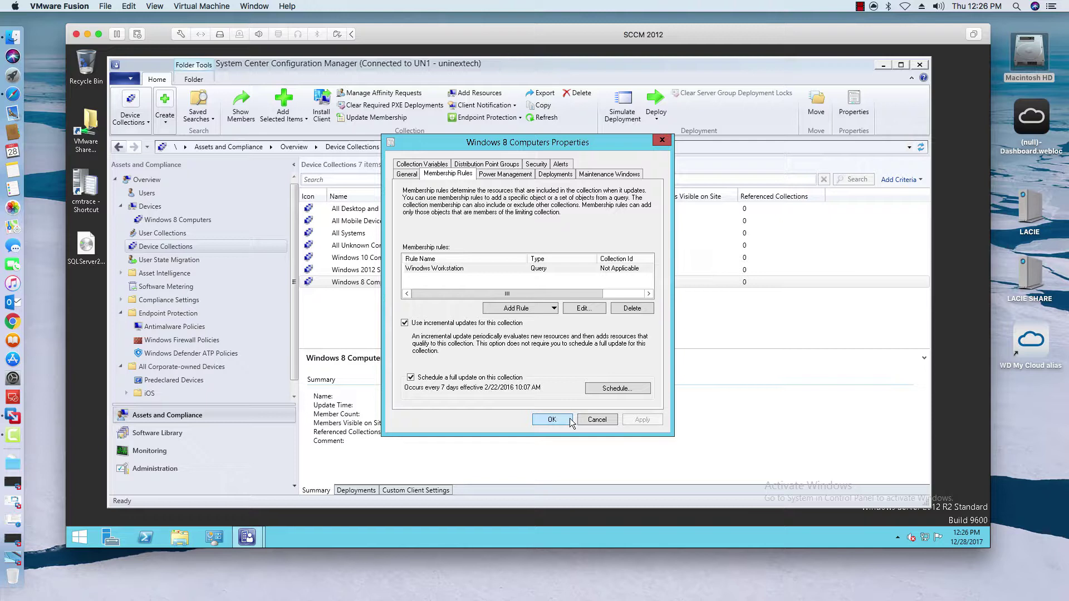
left_click(562, 419)
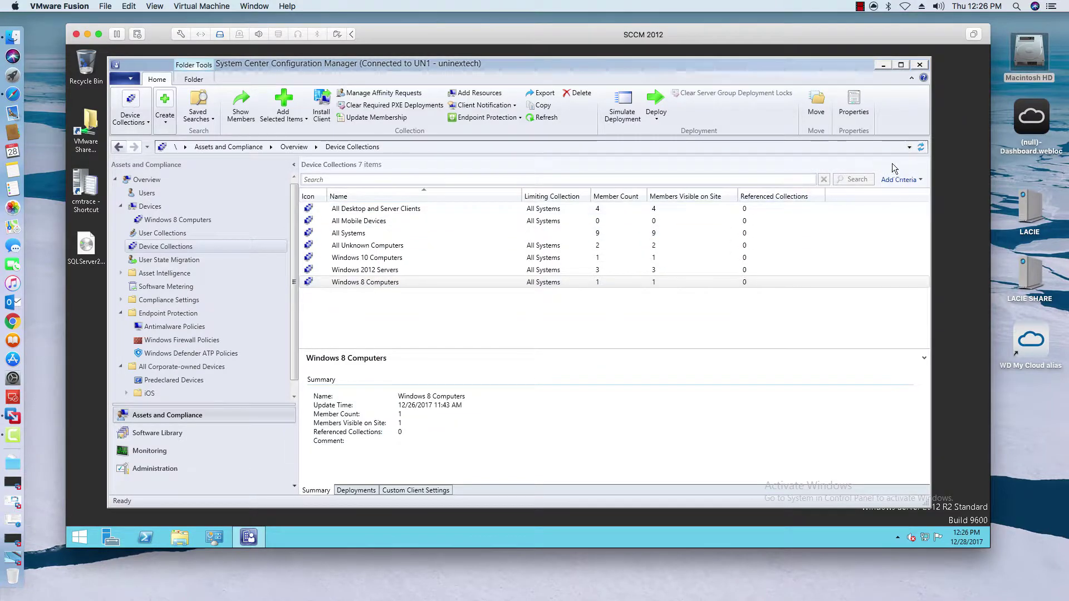
Step: Update the membership of the Windows 8 Computers collection and refresh the list of device collections
right_click(407, 280)
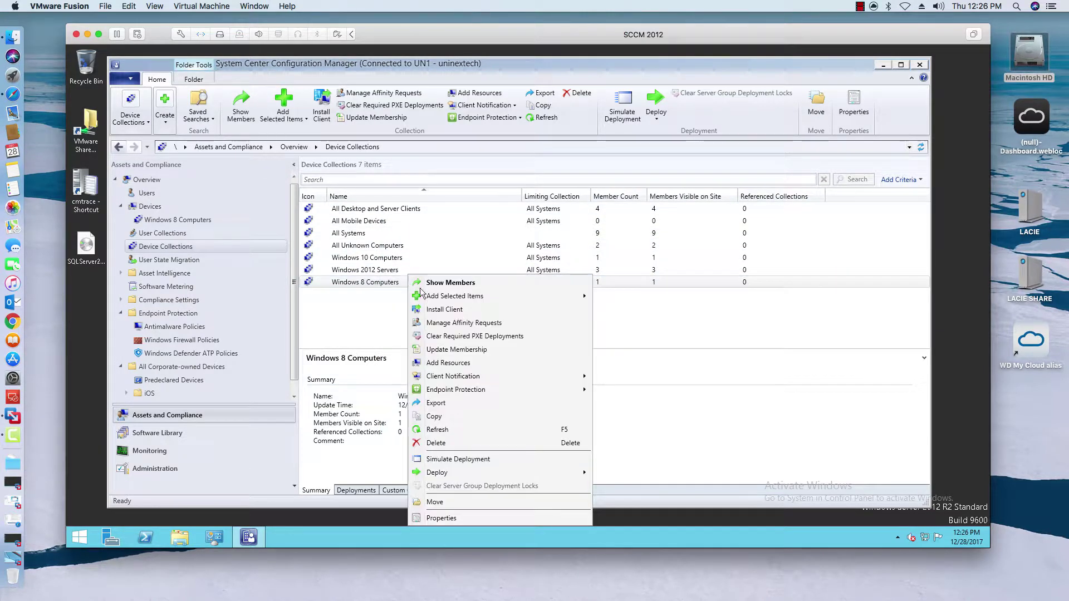
left_click(440, 349)
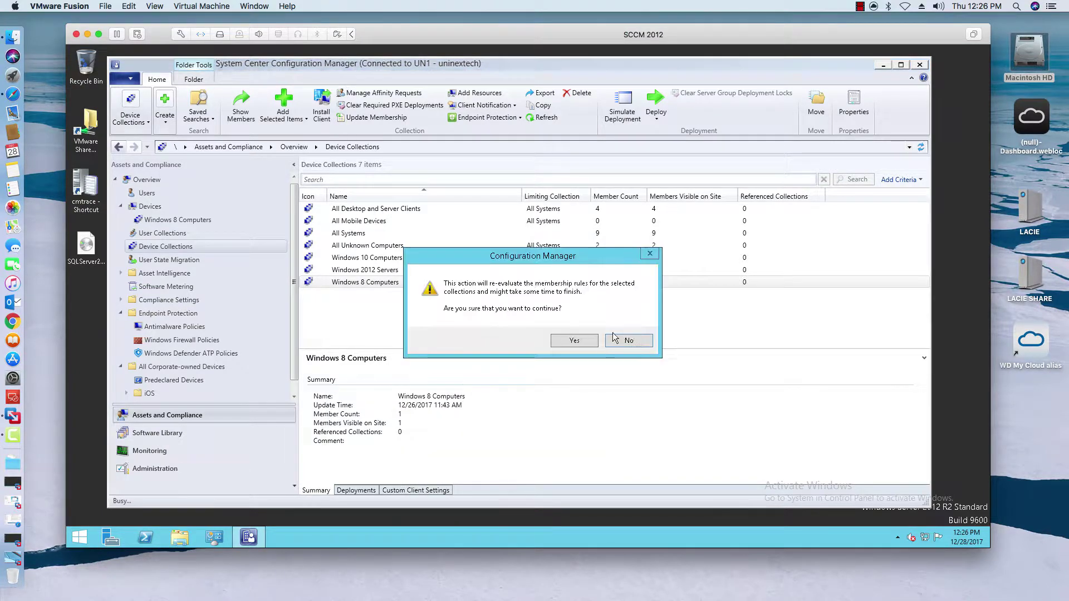
left_click(575, 340)
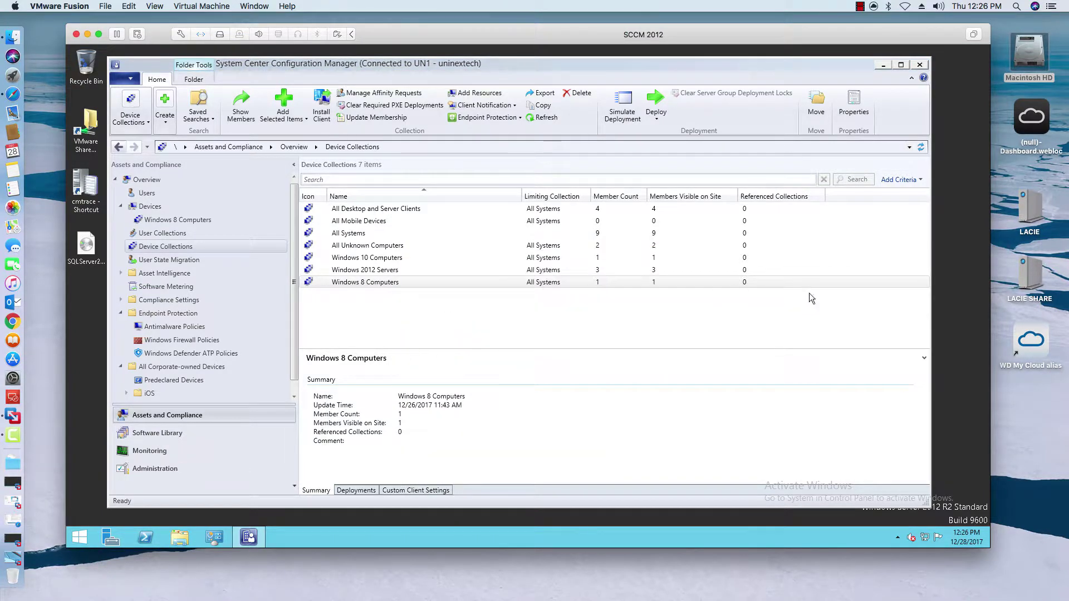
left_click(921, 147)
Step: Check the members of the Windows 8 Computers collection, return to the device collections and select Windows 2012 Servers
left_click(402, 282)
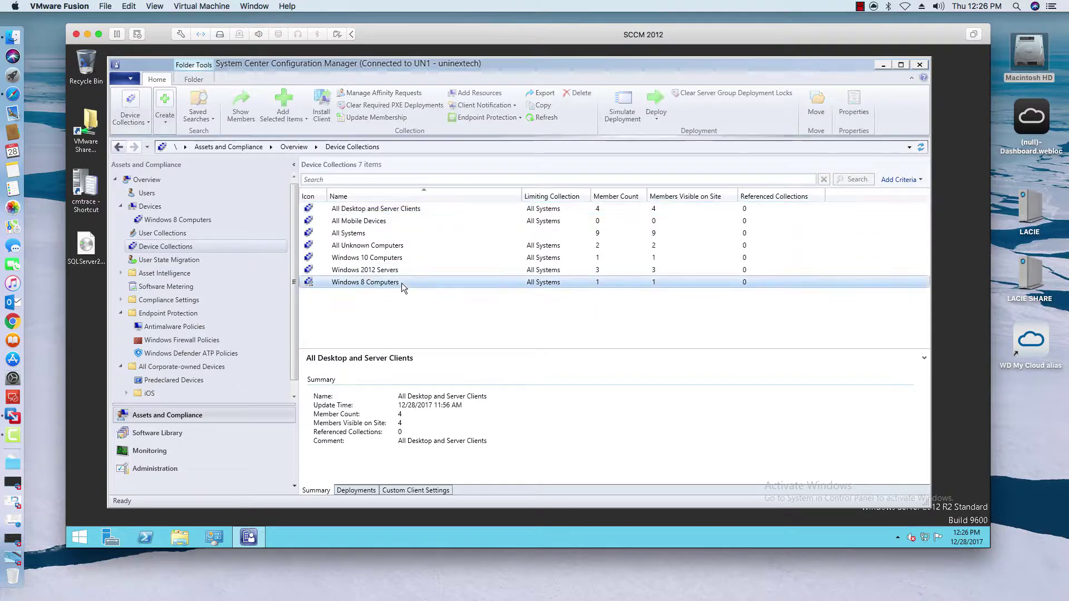
double_click(415, 282)
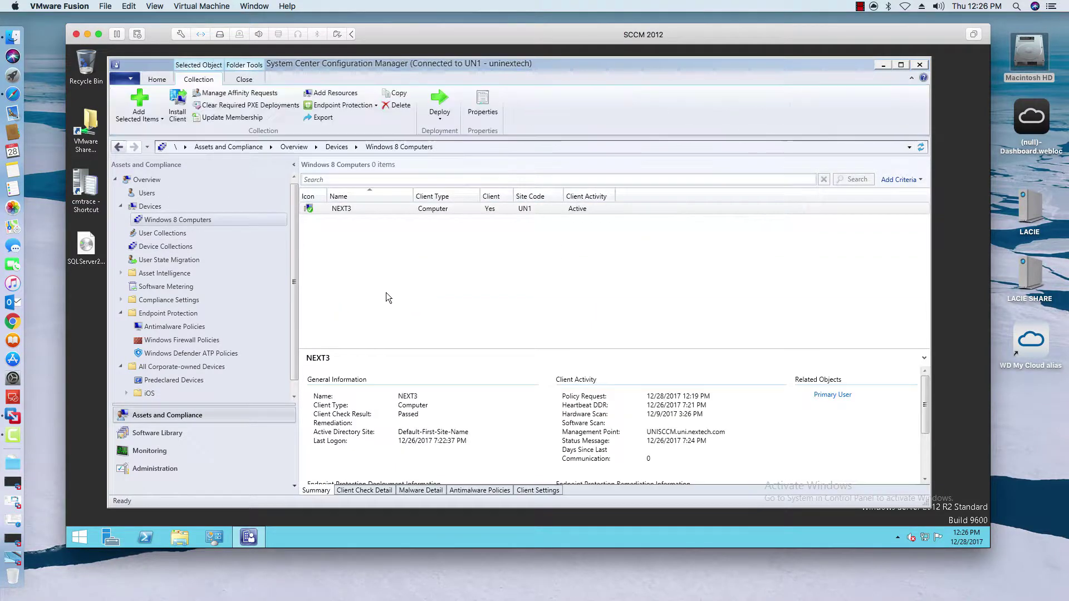
left_click(193, 244)
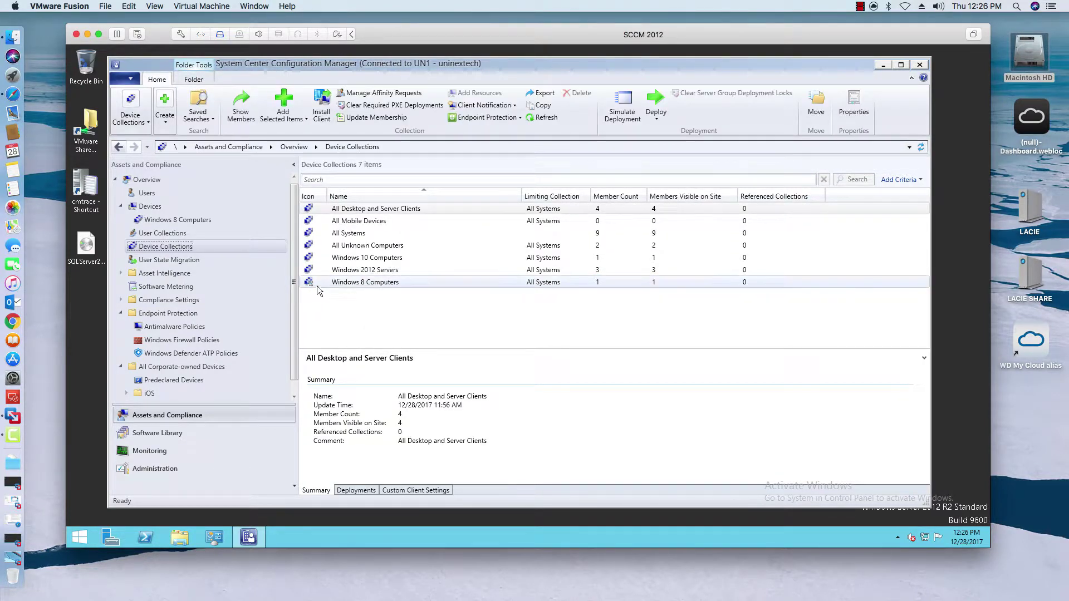
left_click(407, 270)
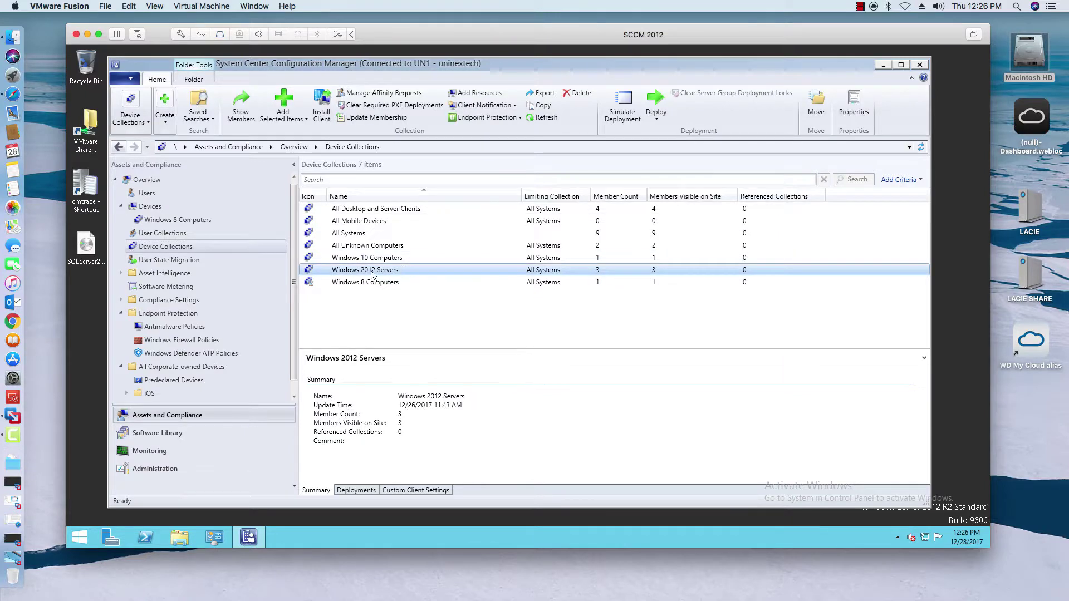
Step: Reopen the Windows 8 Computers collection, examine the client status of its member device and return to the device collections
left_click(196, 259)
left_click(194, 249)
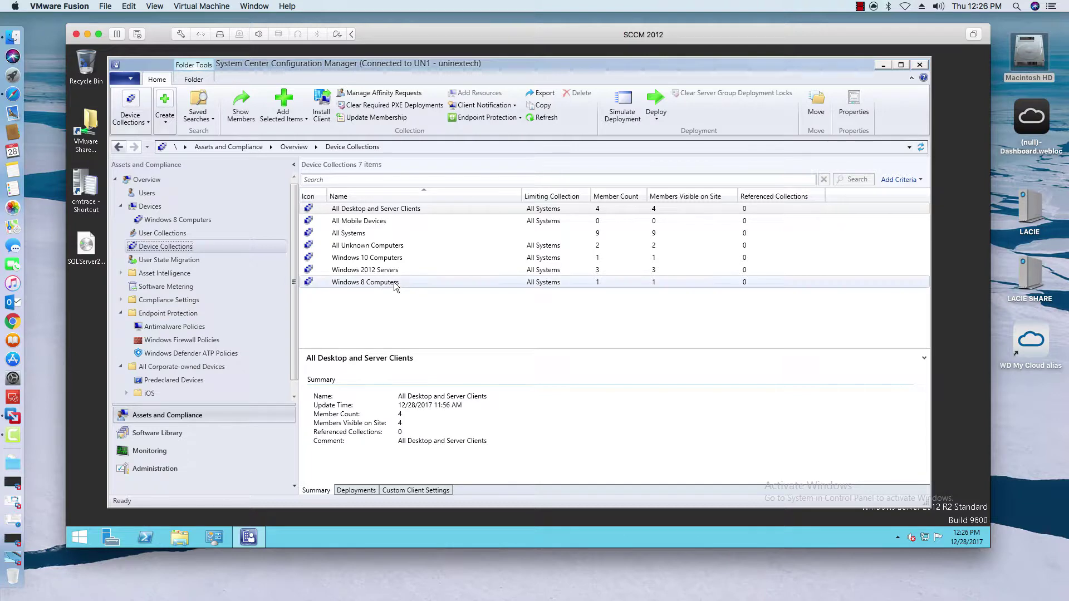
left_click(394, 283)
double_click(394, 281)
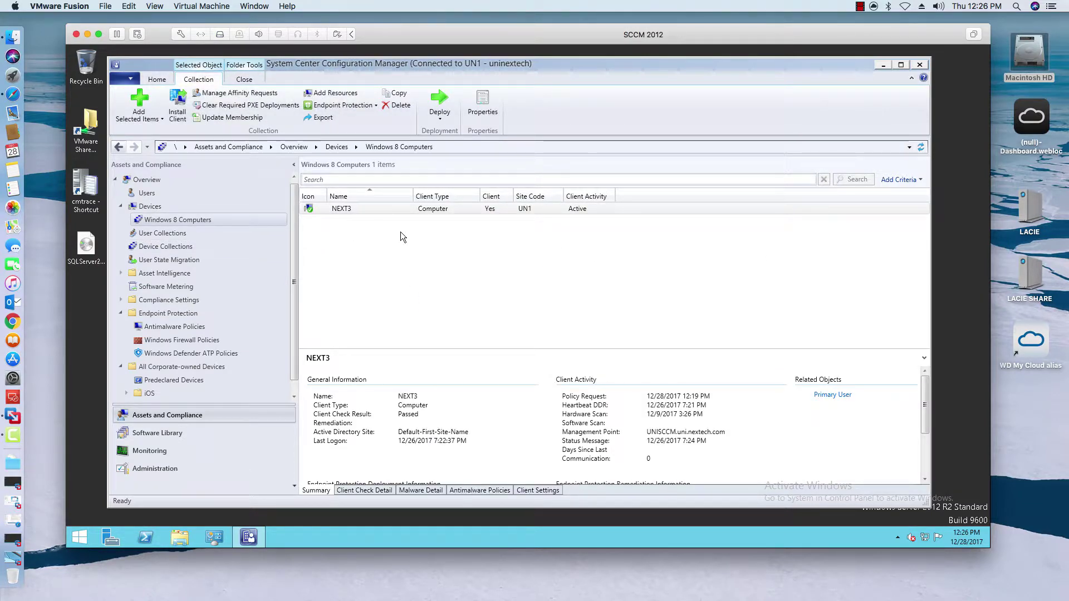
left_click(309, 209)
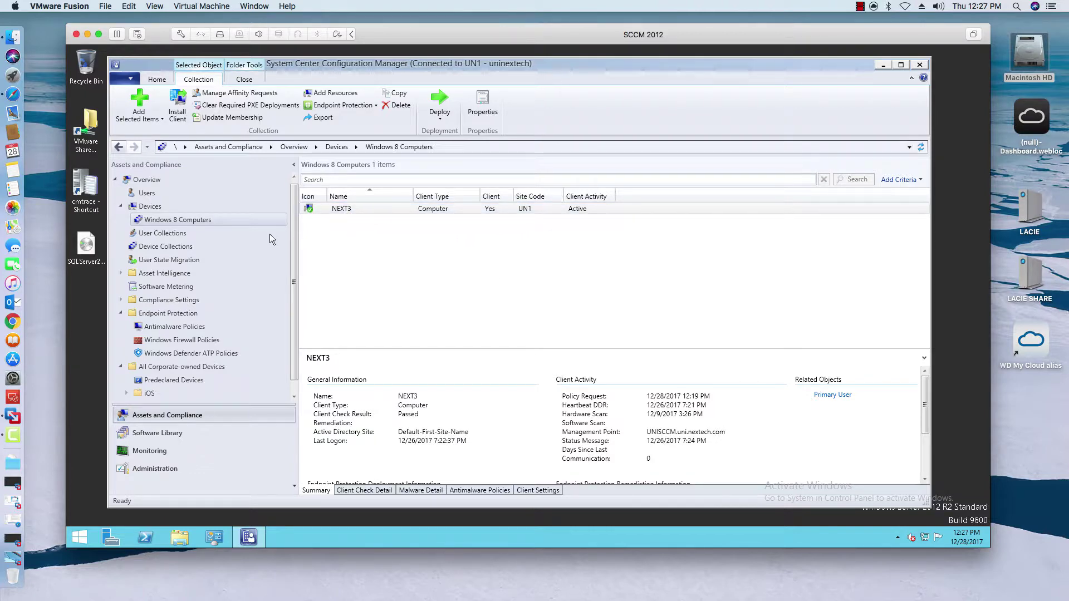
left_click(195, 243)
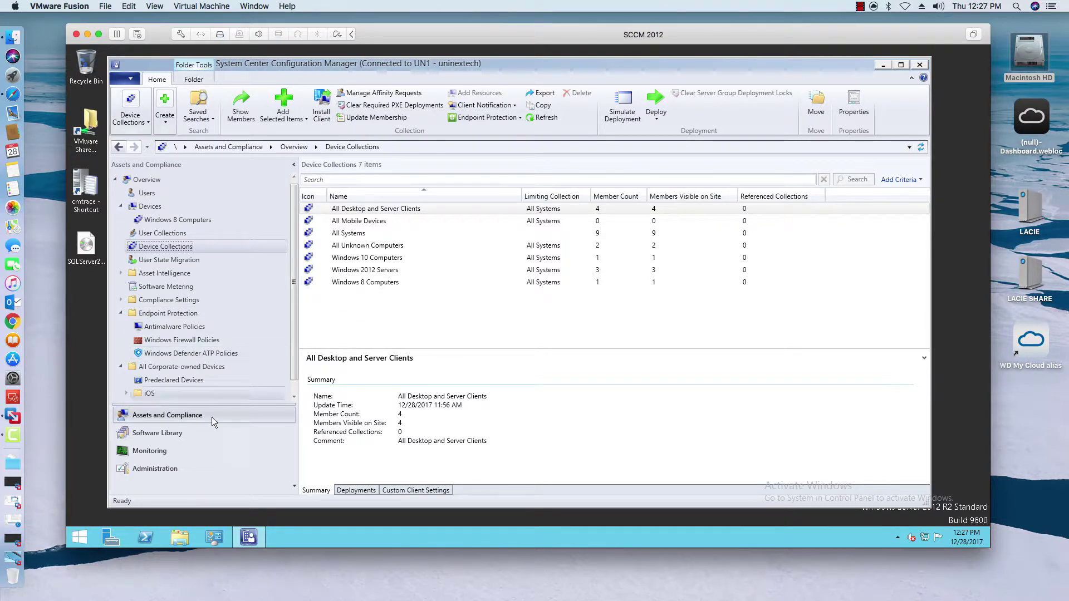
Step: Start deploying the Windows 8_1 Updates software update group and name the deployment Windows 8 Dec Updates
left_click(171, 433)
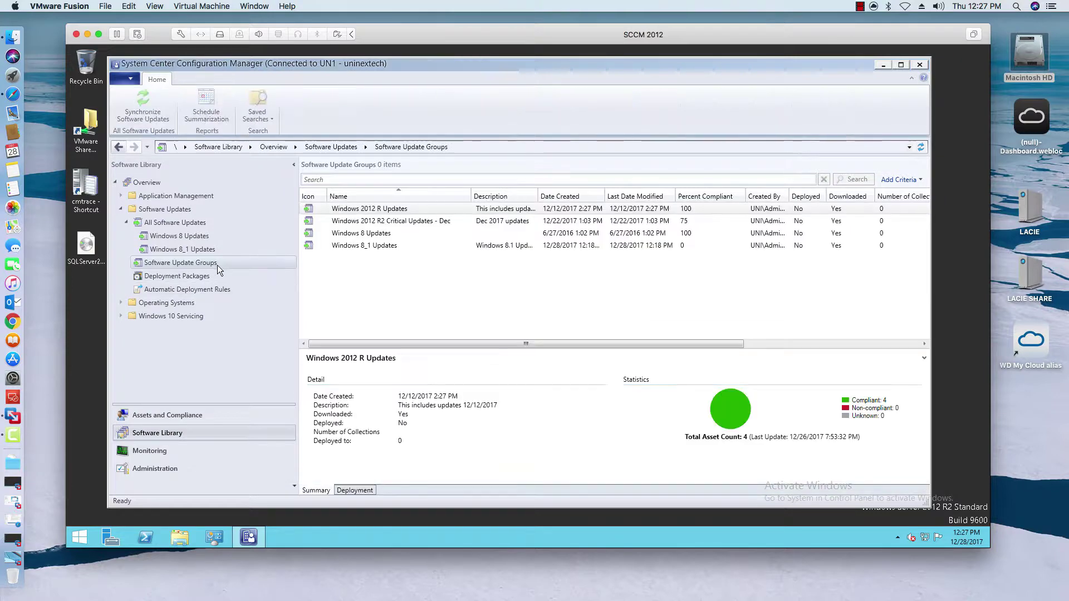
left_click(440, 245)
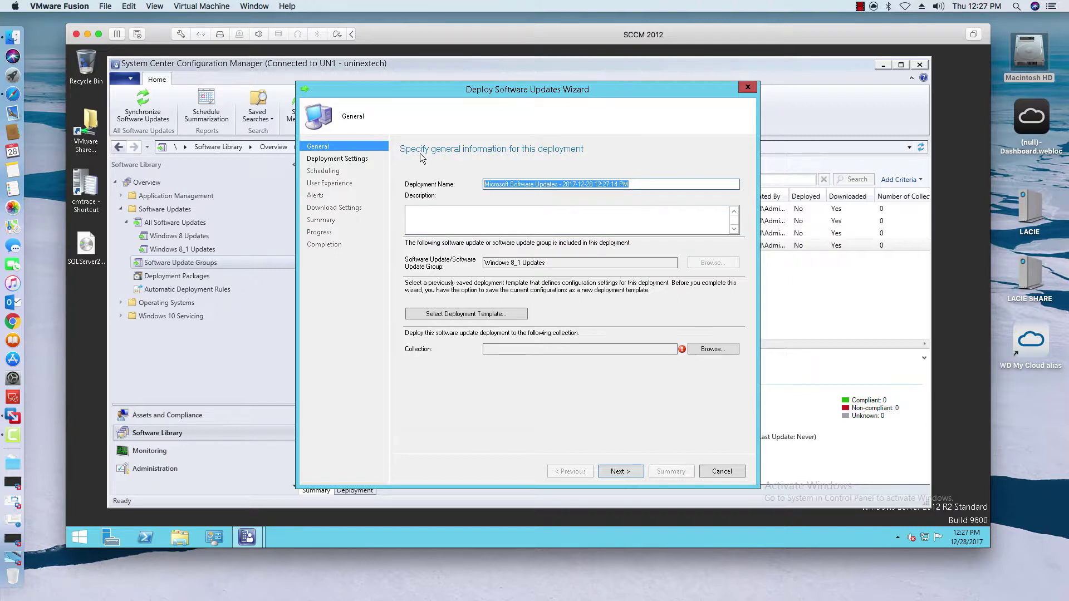
type("Windows ")
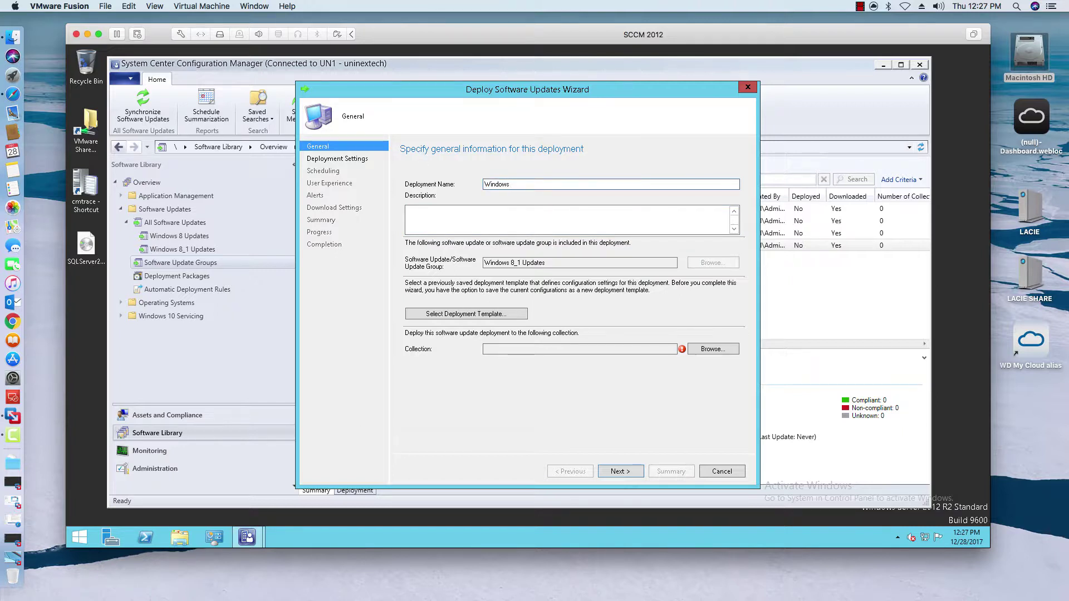
type("8 Dec Updates")
Step: Target the deployment at the Windows 8 Computers device collection and continue to the deployment settings
left_click(714, 349)
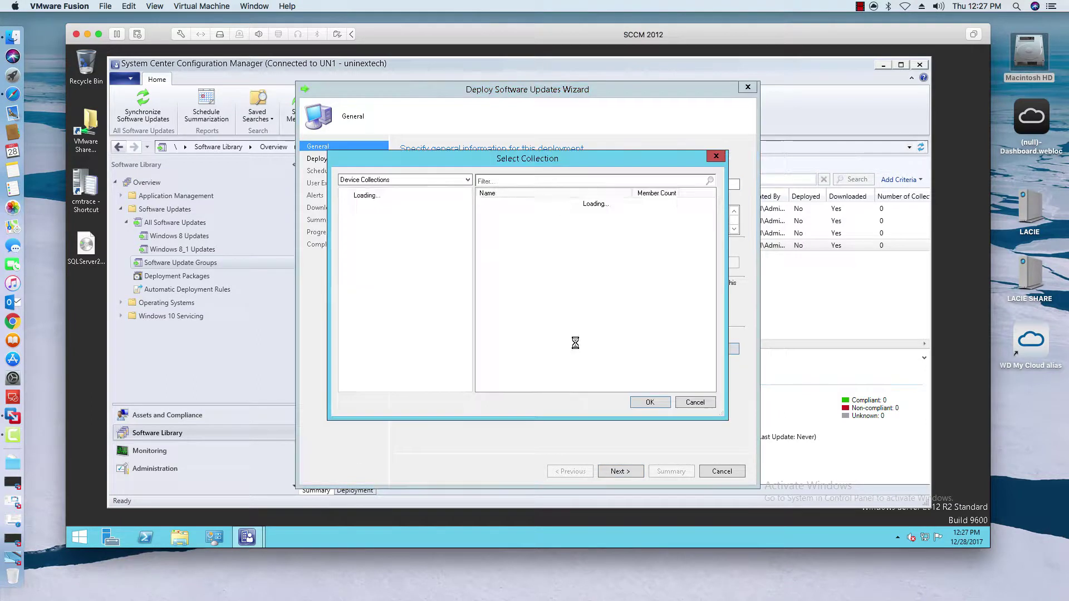
left_click(414, 183)
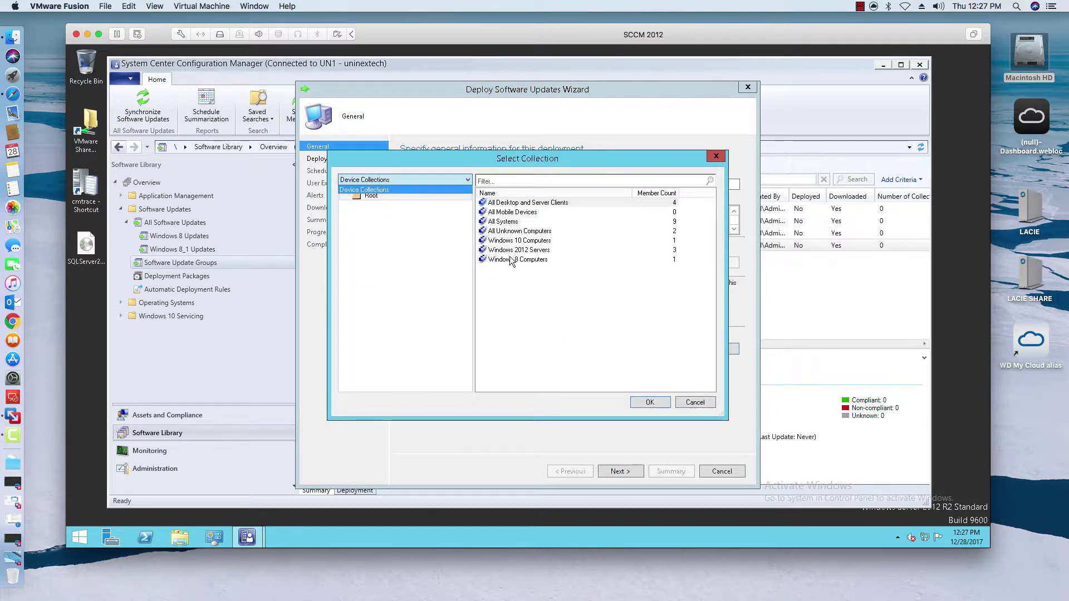
left_click(585, 324)
left_click(539, 260)
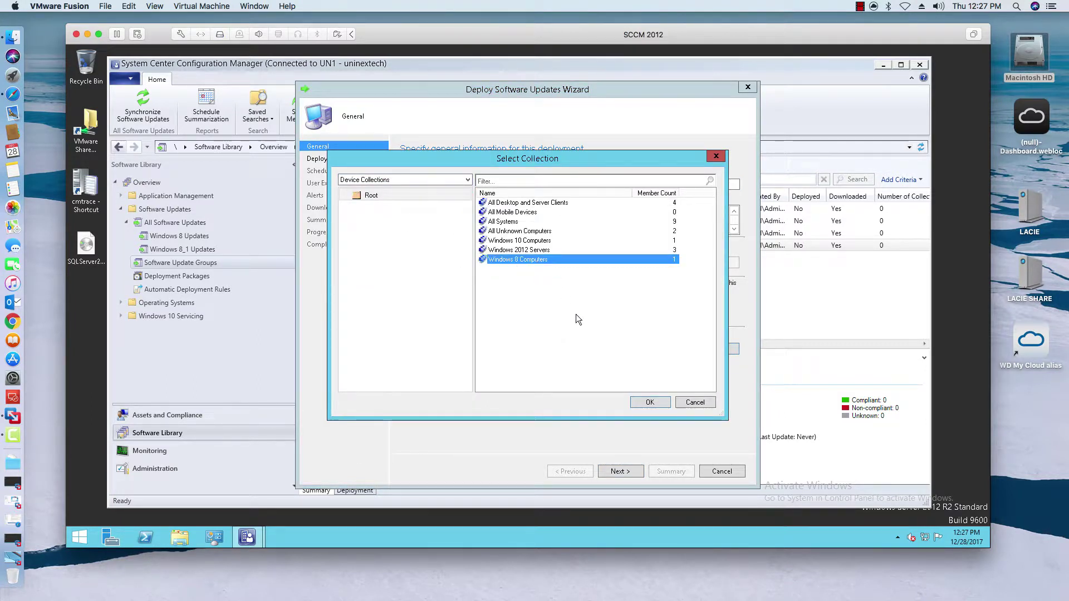
left_click(649, 403)
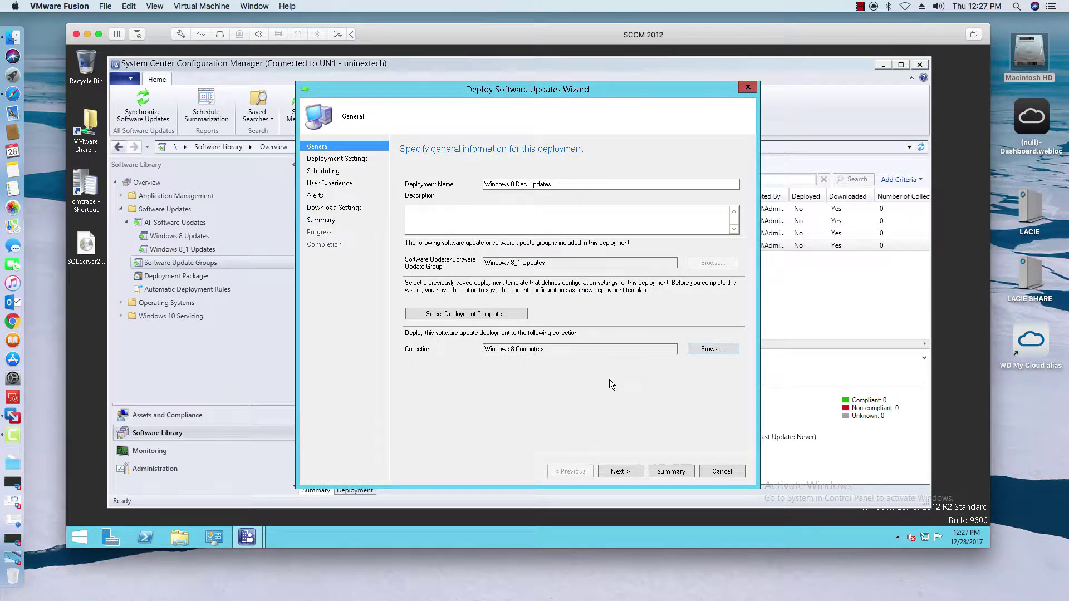
left_click(620, 471)
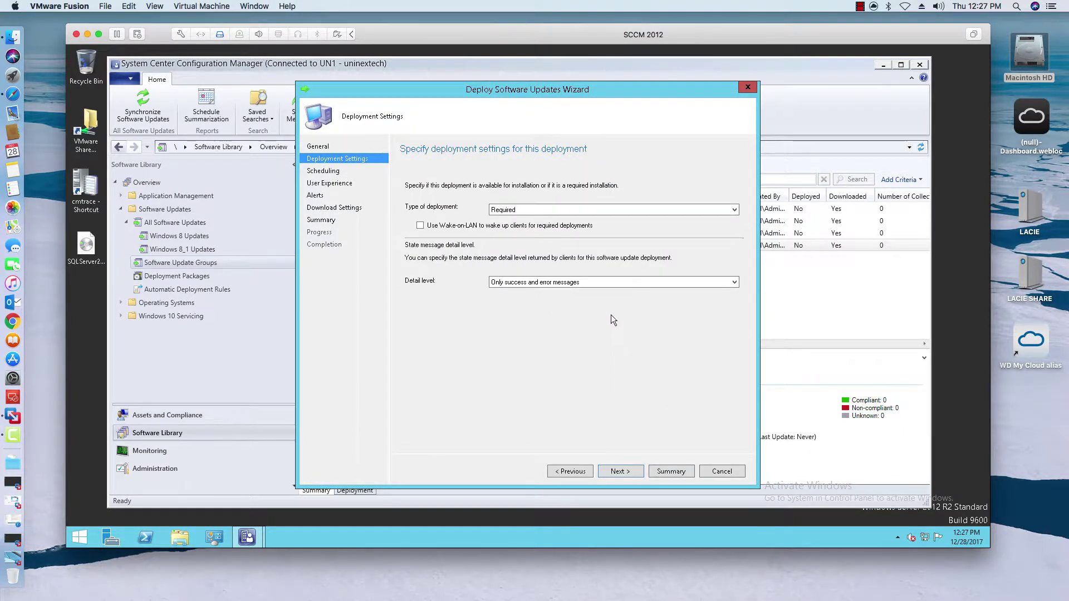
Step: Keep the deployment type Required and set the installation deadline to as soon as possible
left_click(580, 210)
left_click(578, 218)
left_click(630, 470)
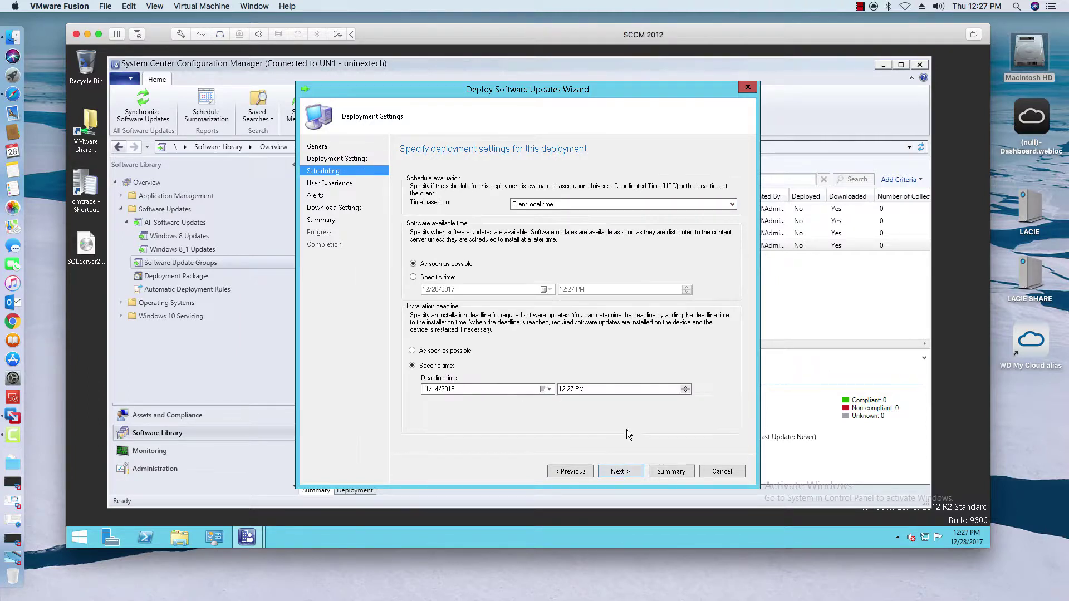
left_click(454, 351)
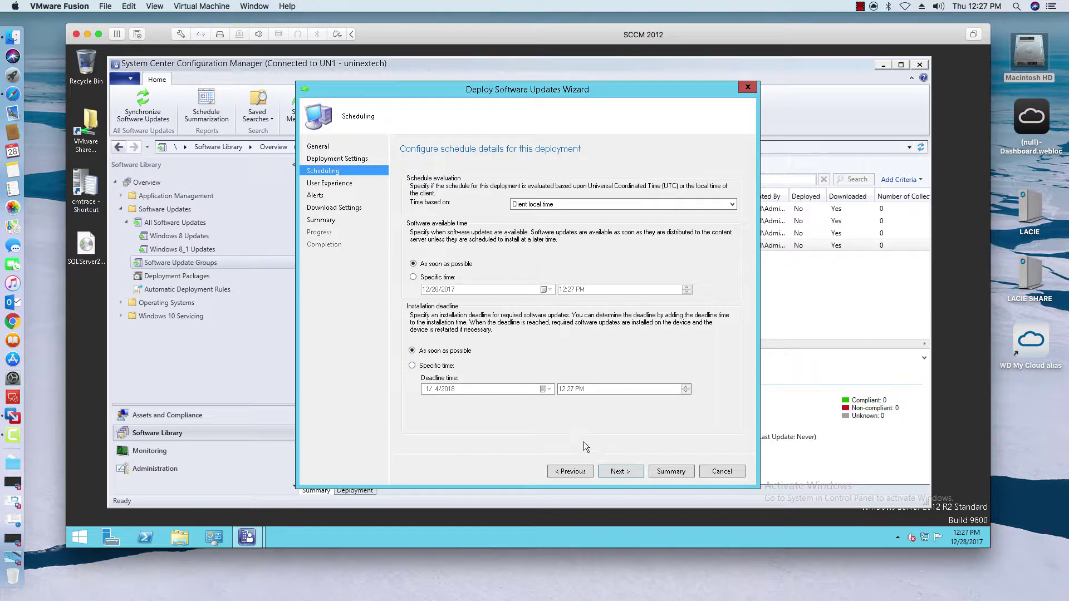
left_click(620, 469)
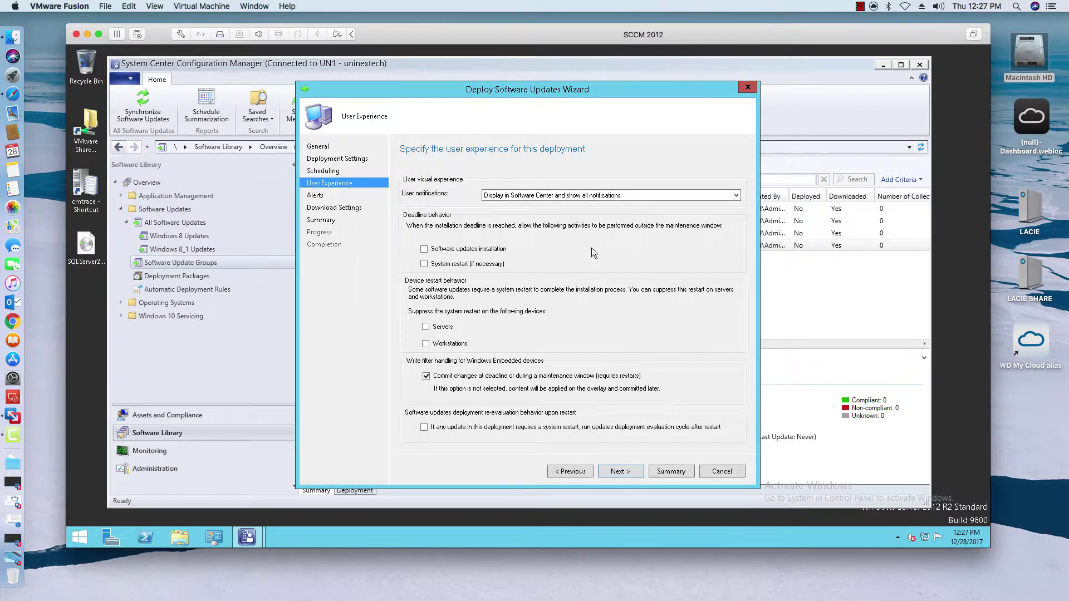
left_click(569, 471)
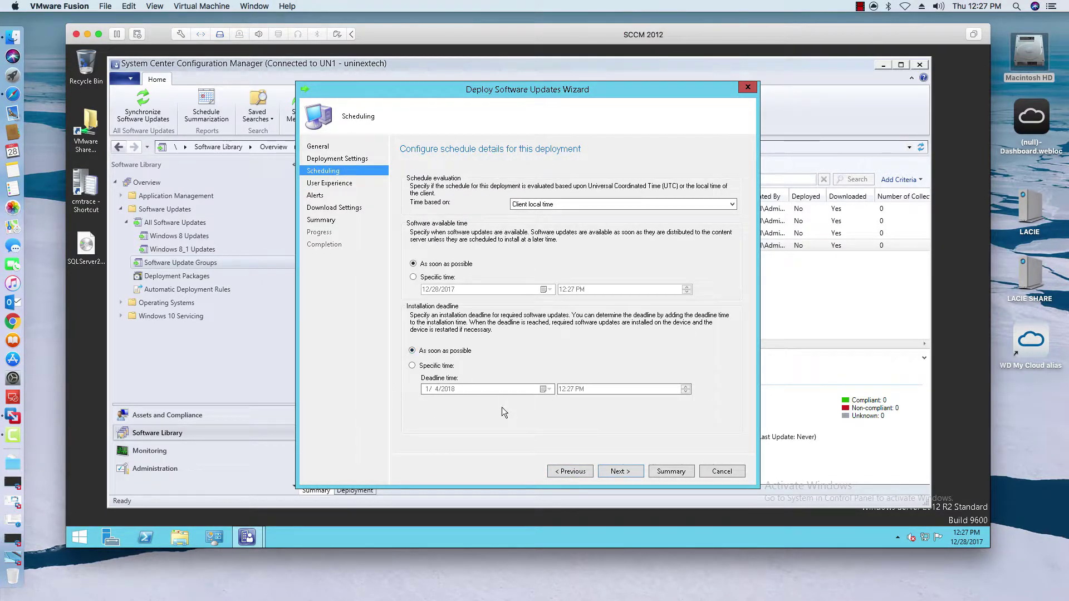
left_click(628, 468)
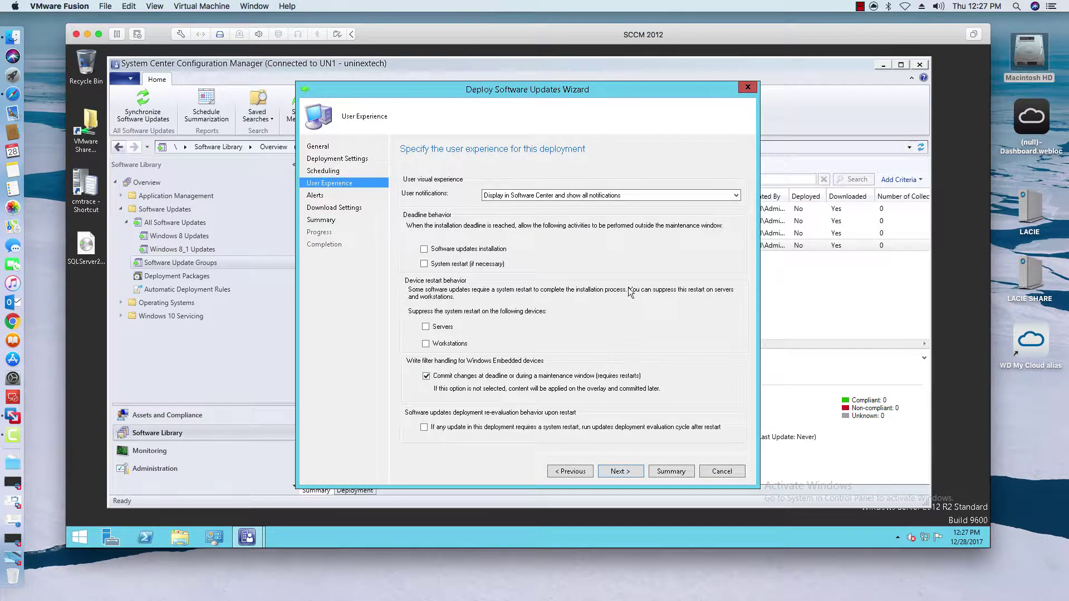
Step: Keep all Software Center notifications shown and set the deadline behavior for software updates installation and system restart
left_click(632, 196)
left_click(630, 205)
left_click(473, 249)
left_click(452, 265)
left_click(424, 265)
left_click(424, 264)
left_click(616, 472)
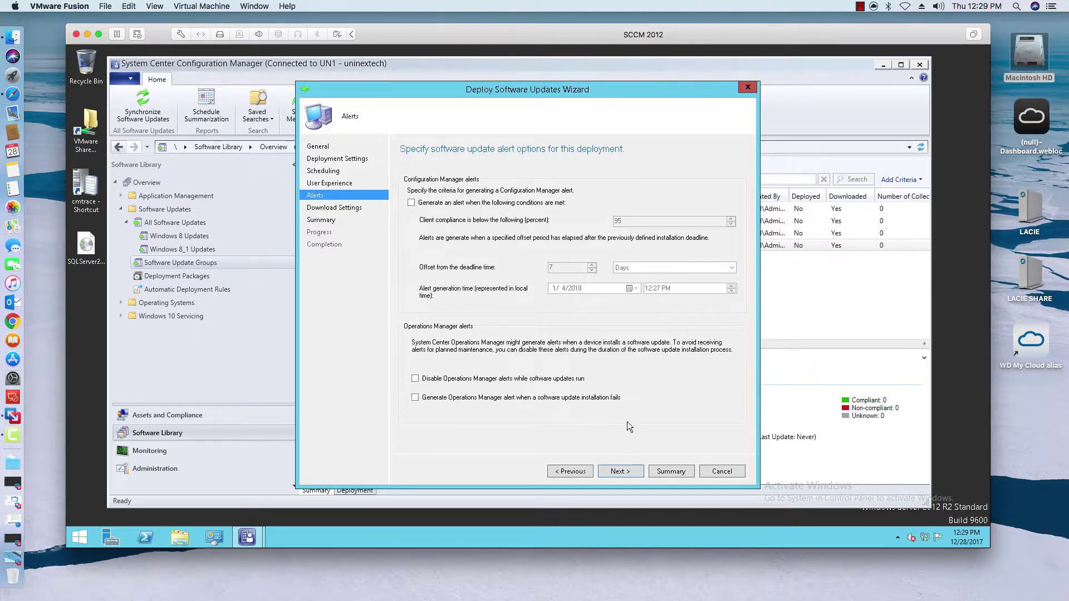
Step: Skip the alert options, keep installing updates from the fallback content source location, and complete the deployment wizard
left_click(622, 471)
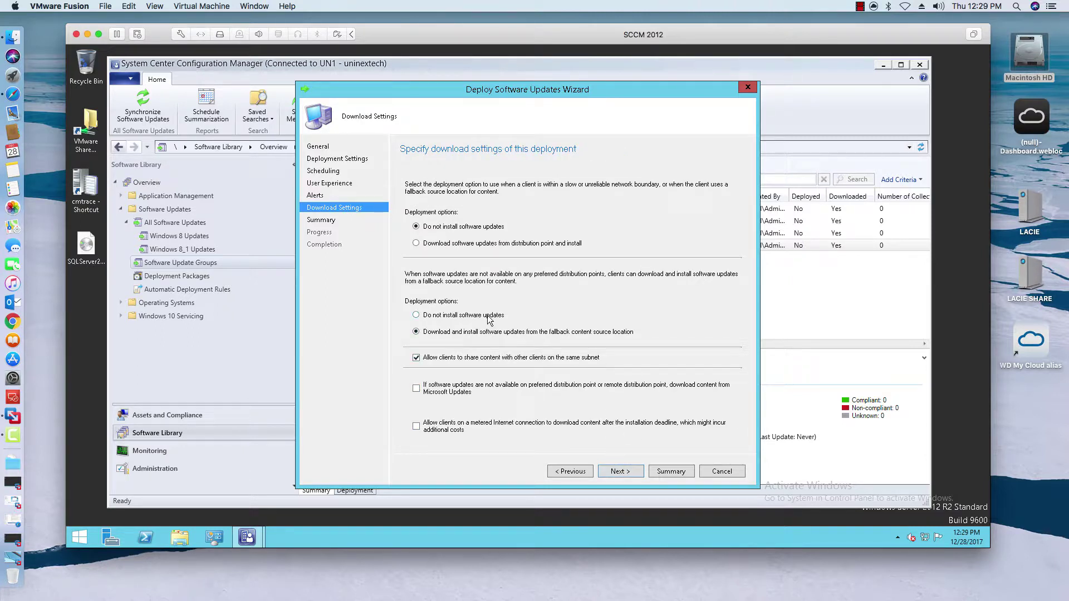
left_click(478, 333)
left_click(426, 357)
left_click(630, 473)
left_click(623, 470)
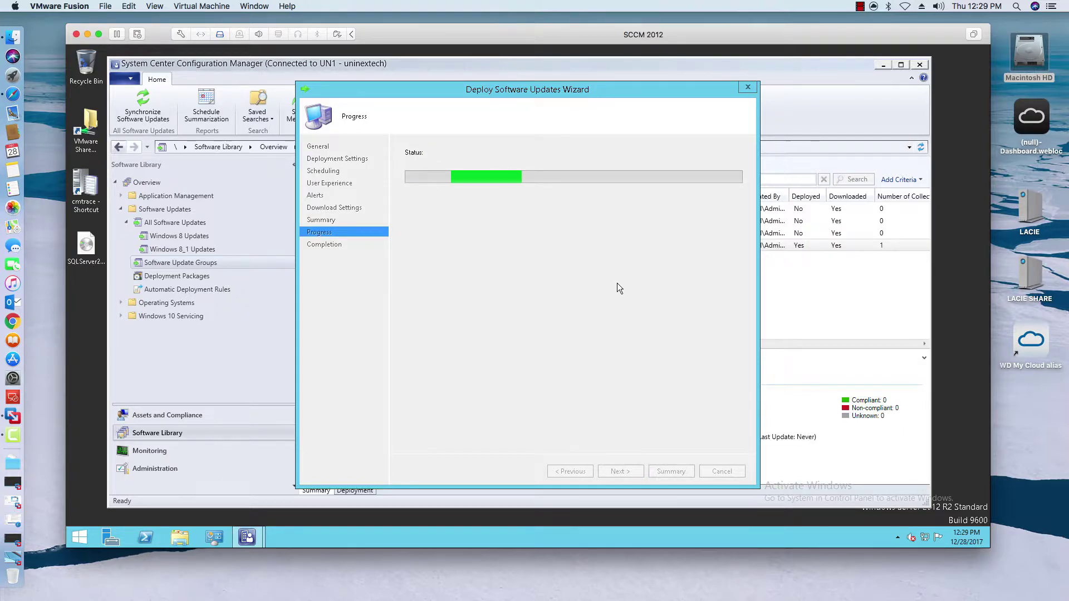
left_click(729, 471)
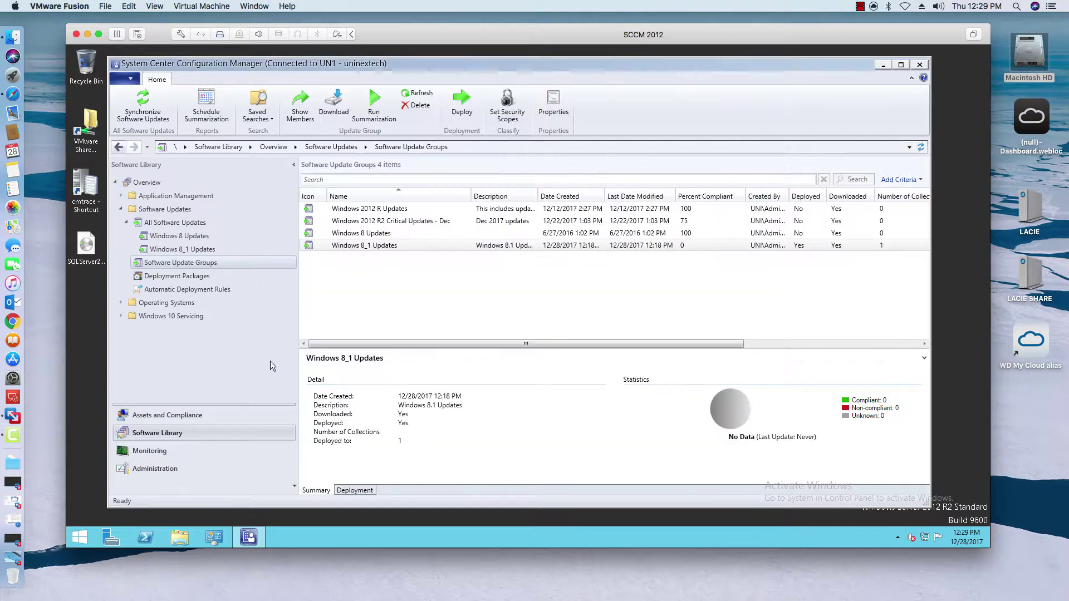
Step: Examine the Unknown status of the Windows 8_1 Updates deployment in Monitoring, widening the Category column to read it fully
left_click(148, 450)
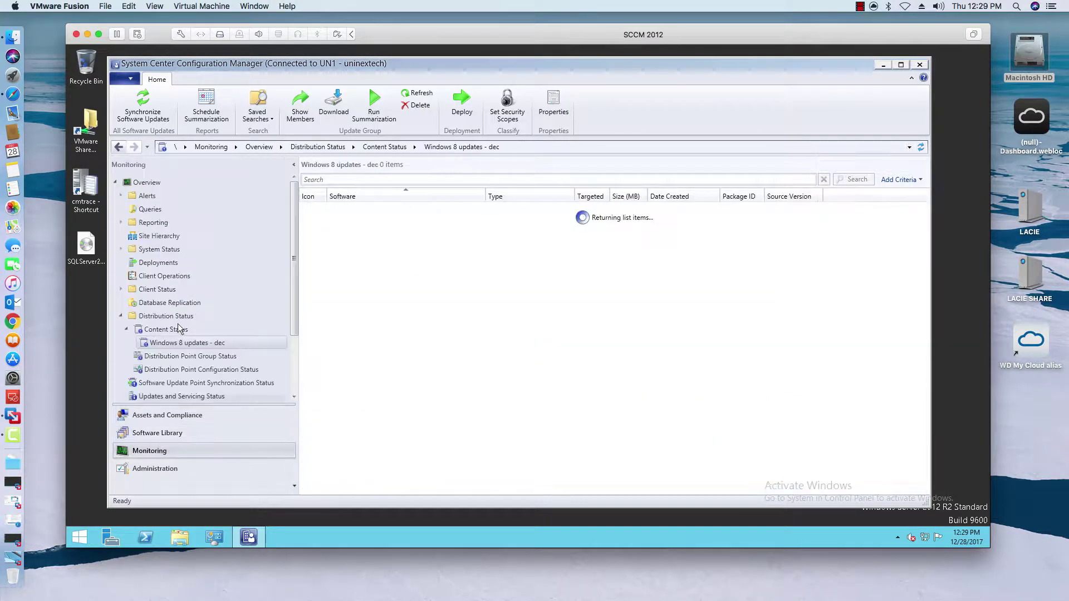
left_click(160, 263)
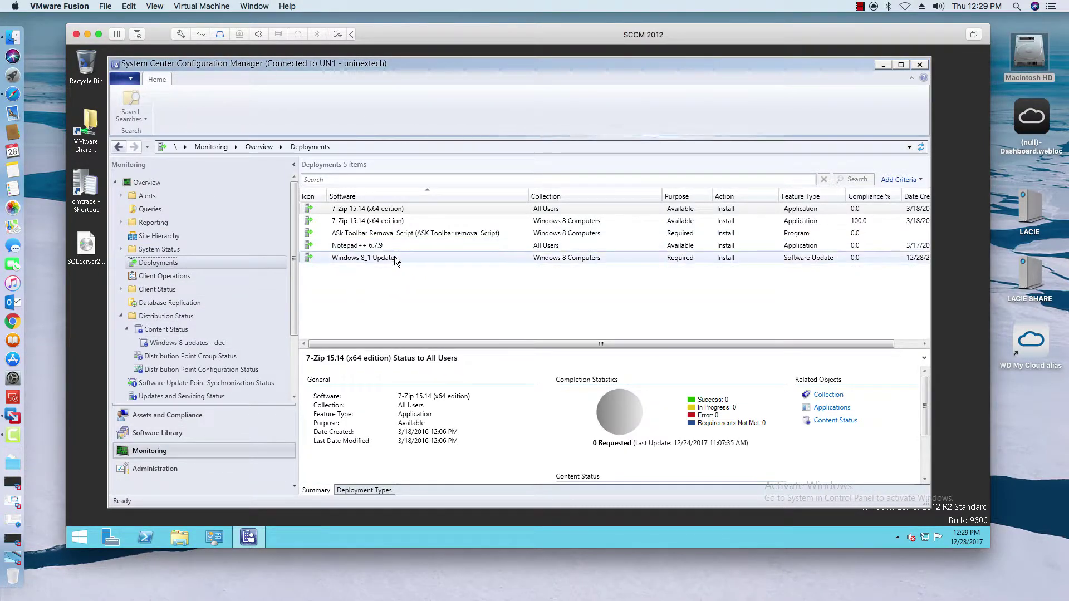
left_click(395, 257)
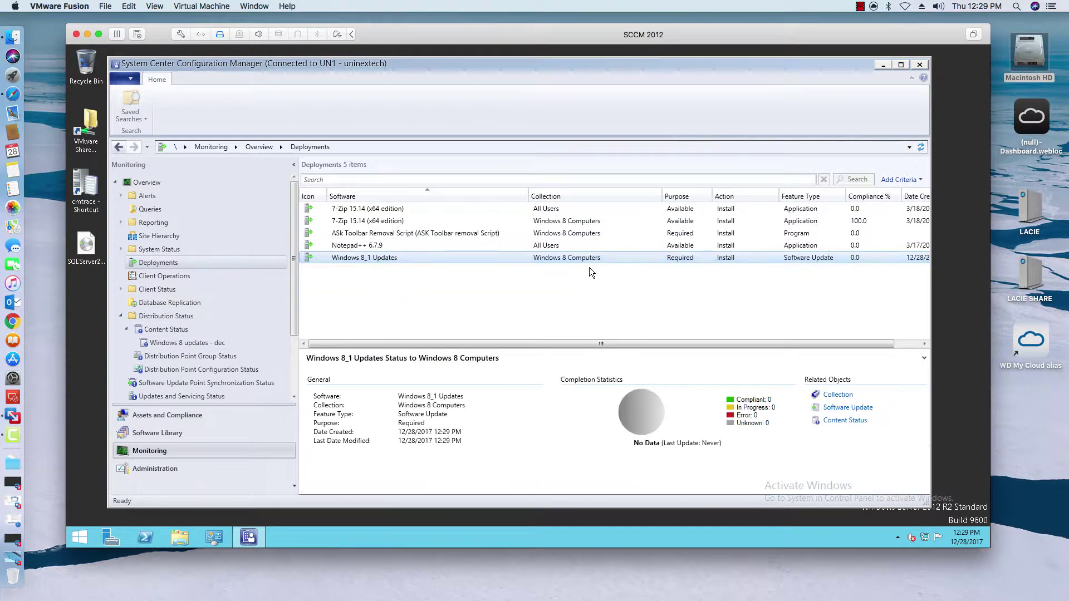
double_click(529, 256)
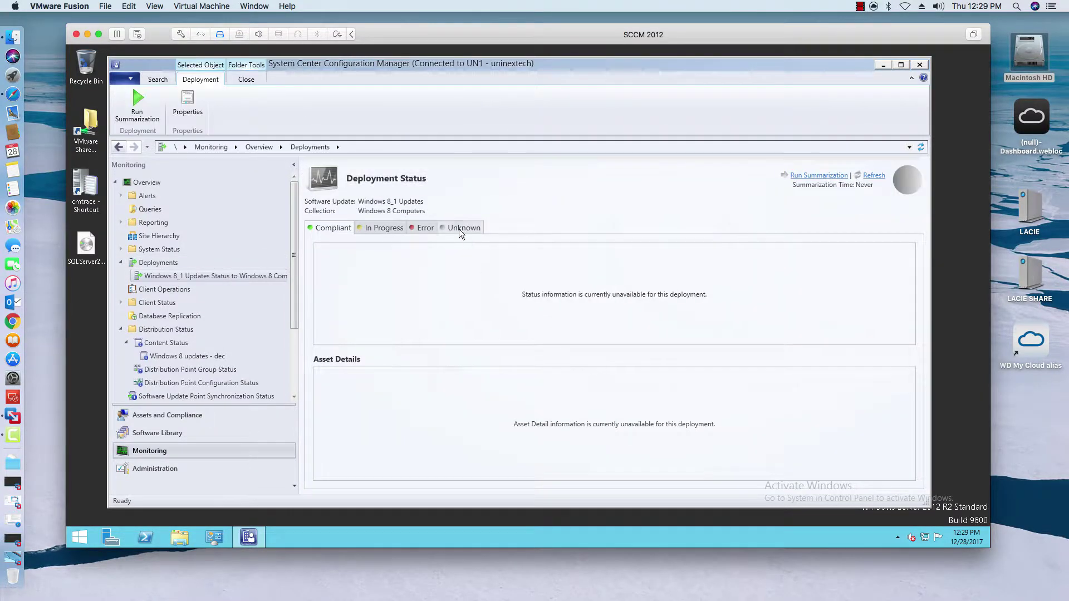
left_click(460, 228)
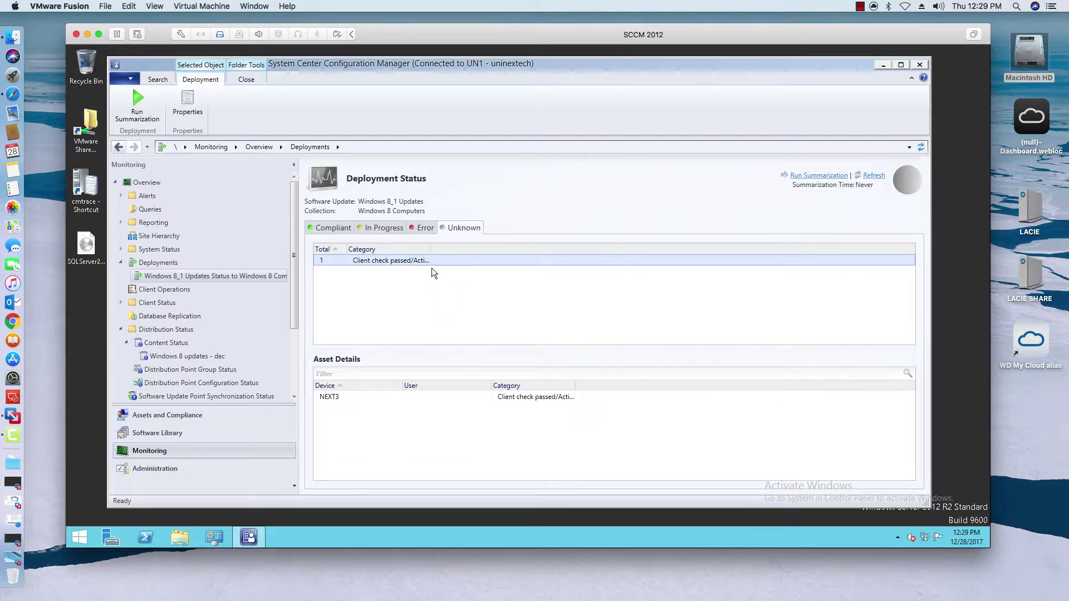
left_click_drag(430, 249, 465, 249)
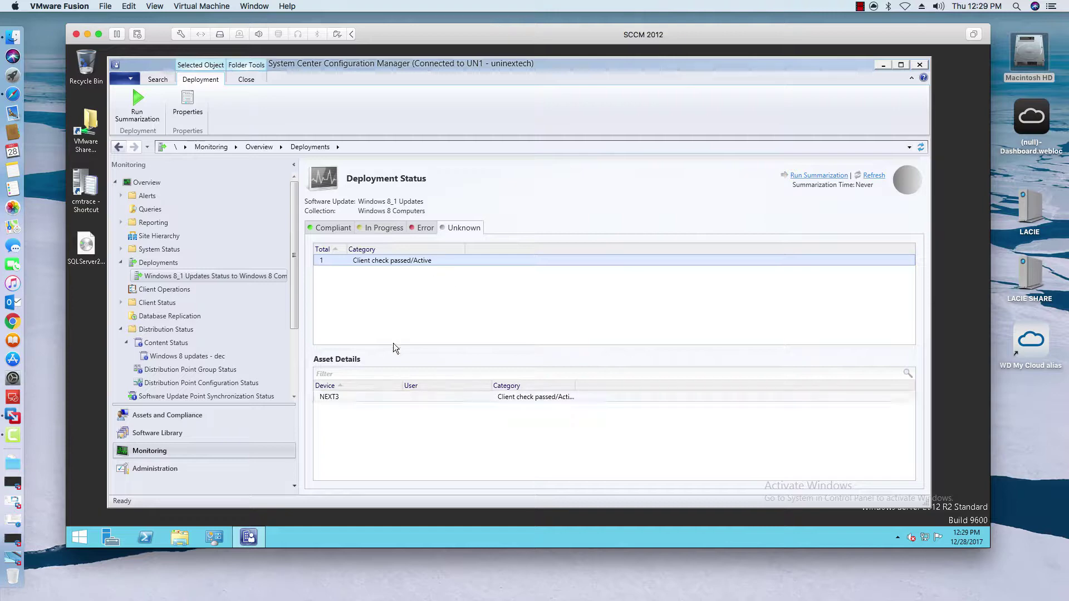
Step: Switch to the Windows 8.1 x64 virtual machine, bring its window fully into view and open Configuration Manager from Control Panel
left_click(8, 562)
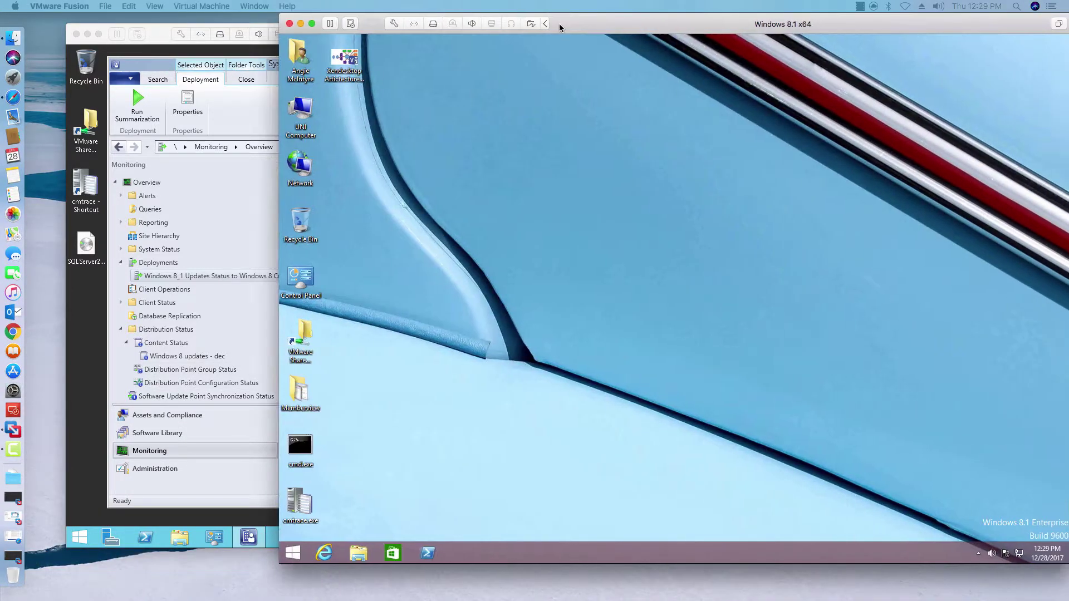
left_click_drag(559, 24, 423, 35)
double_click(164, 290)
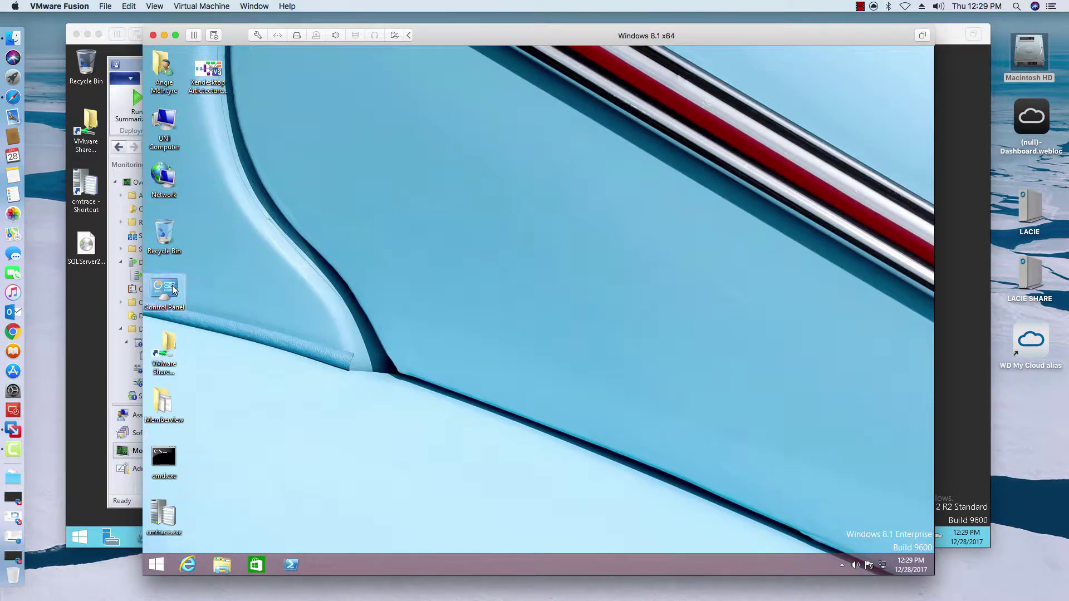
left_click(614, 257)
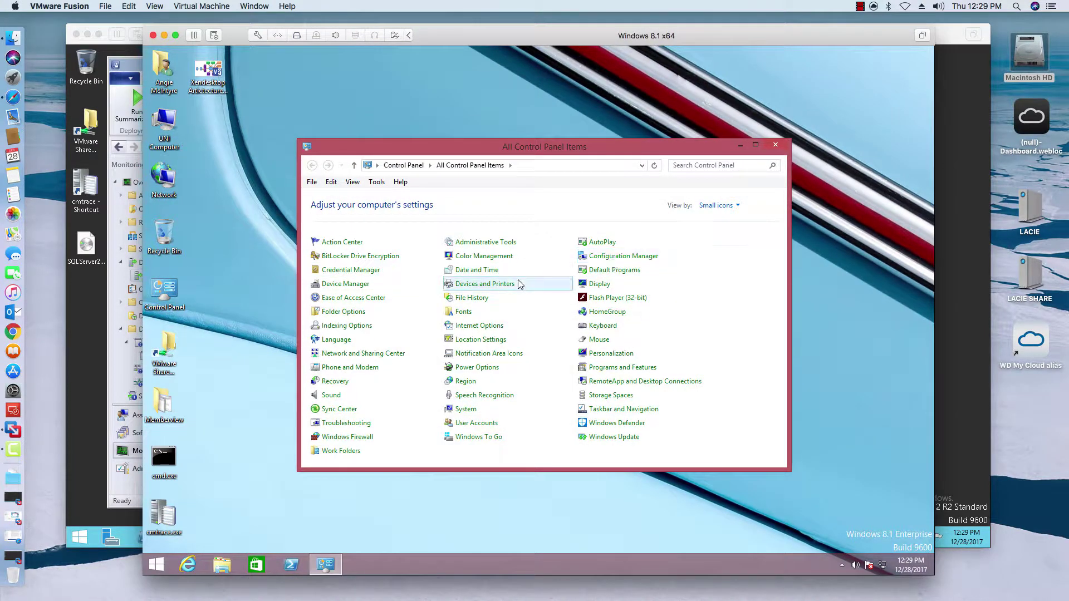
Step: Run the Machine Policy Retrieval & Evaluation Cycle on the client, and close the Configuration Manager properties and Control Panel
left_click(378, 171)
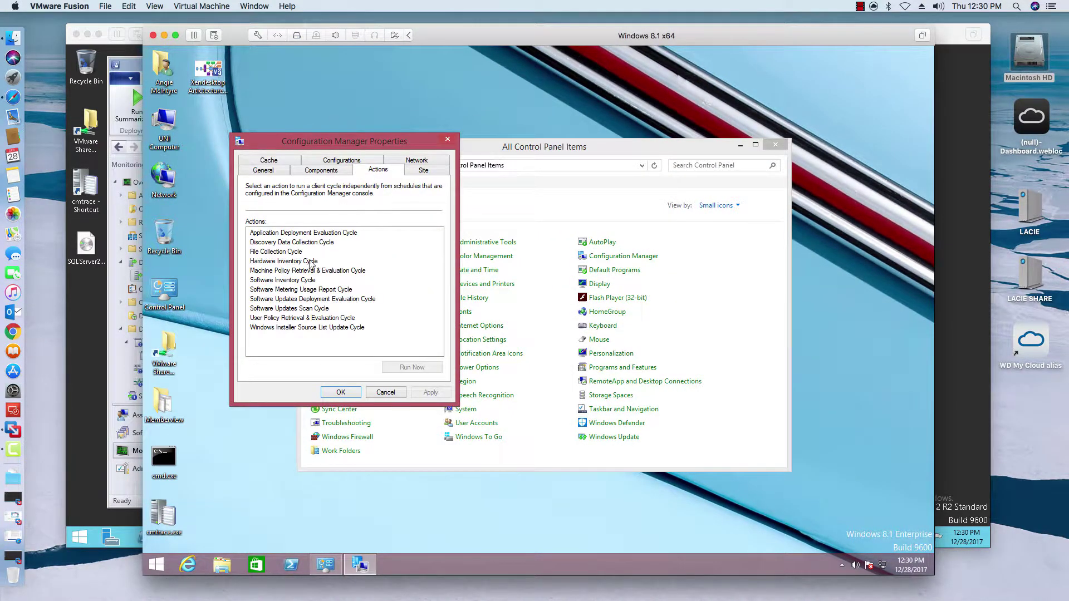
left_click(296, 270)
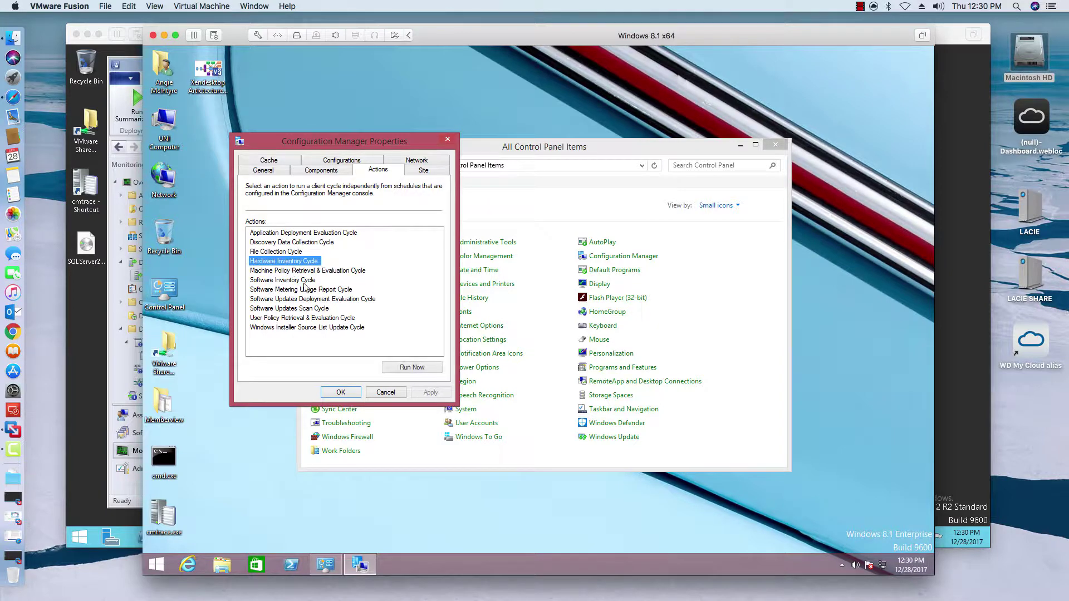
left_click(409, 368)
left_click(639, 352)
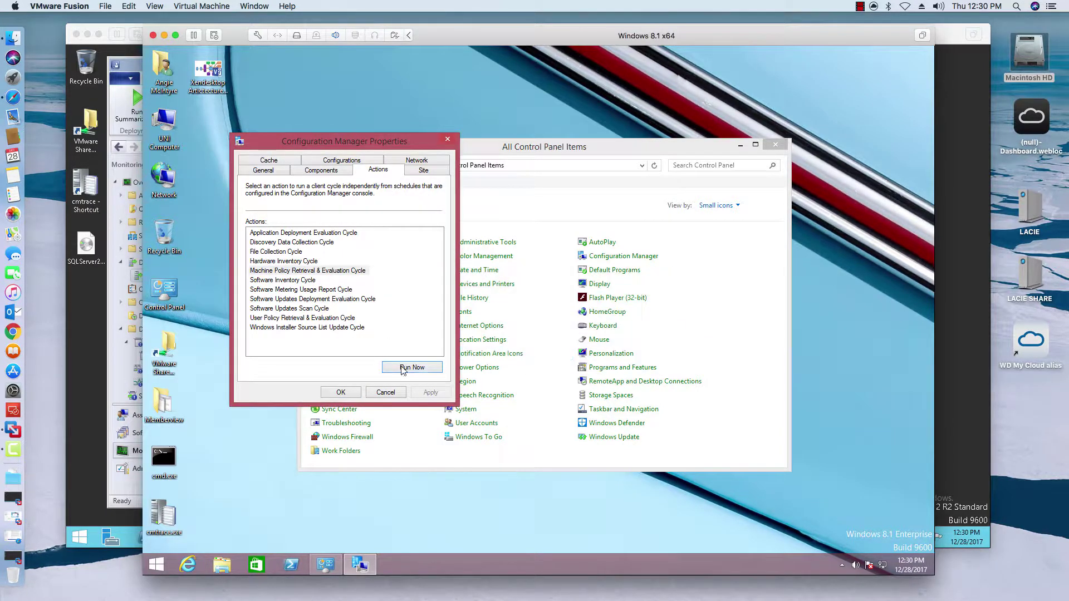
left_click(339, 393)
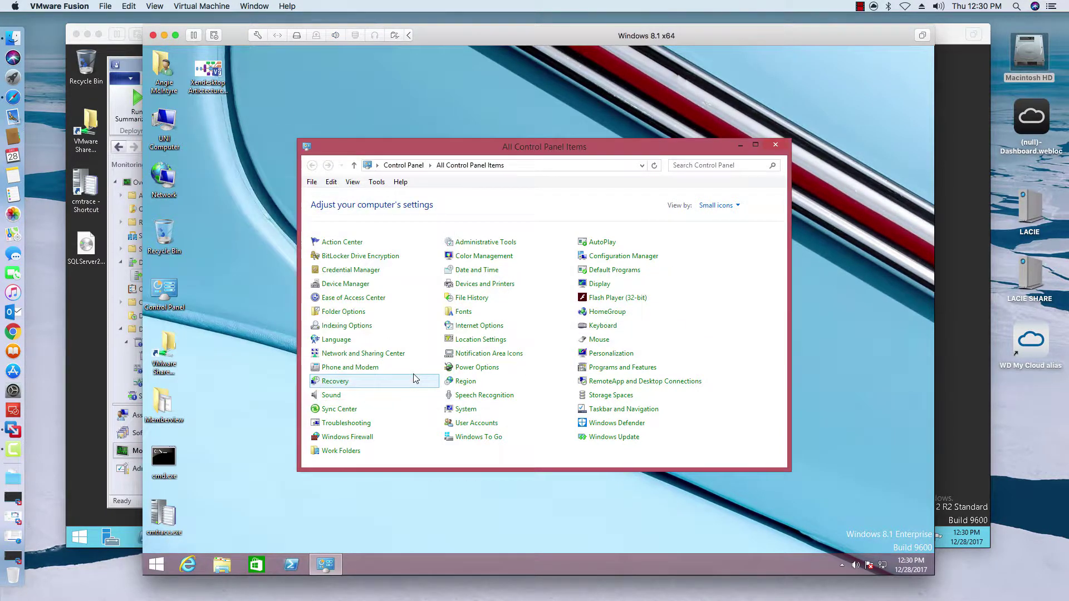
left_click(776, 145)
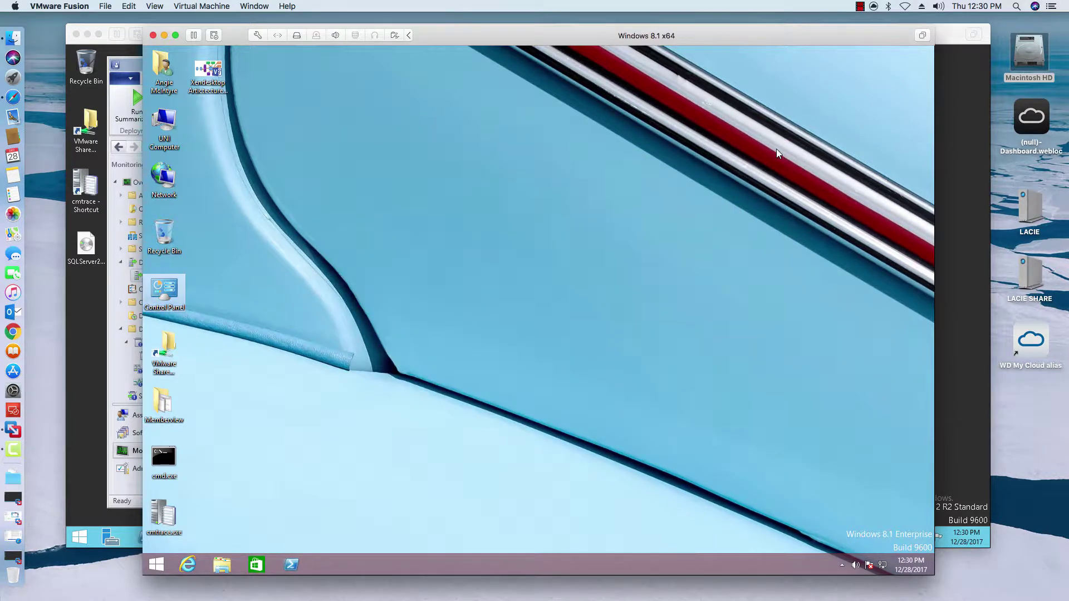
left_click(164, 35)
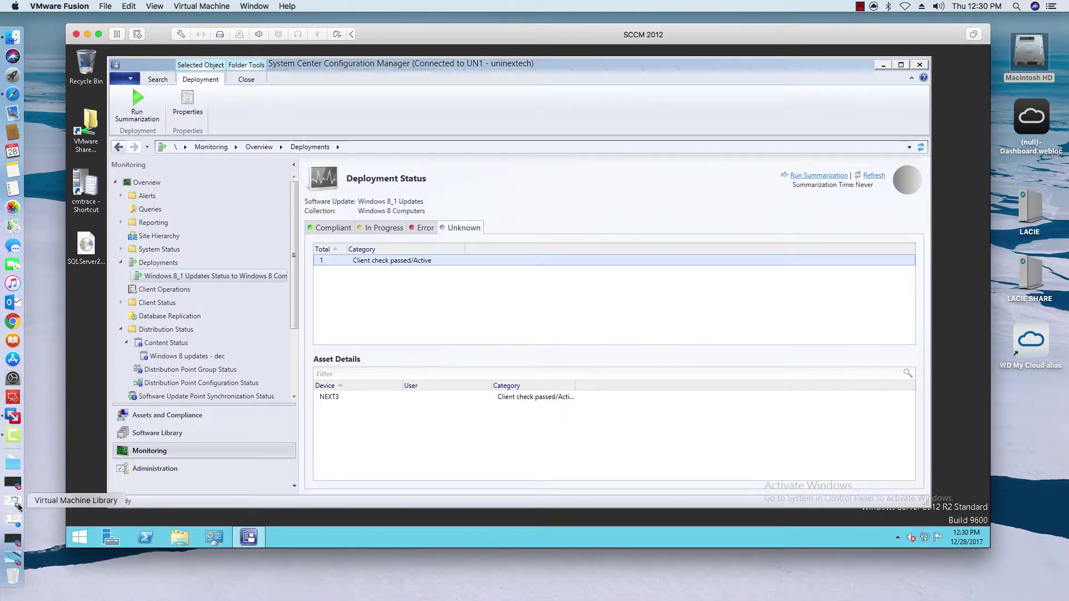
left_click(13, 559)
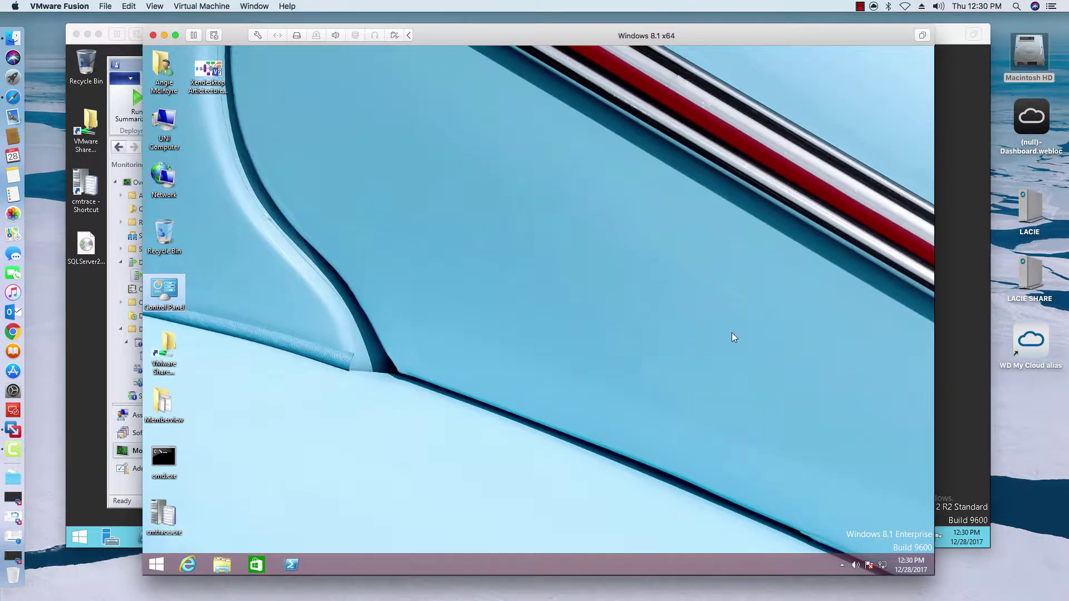
left_click(861, 6)
left_click(891, 31)
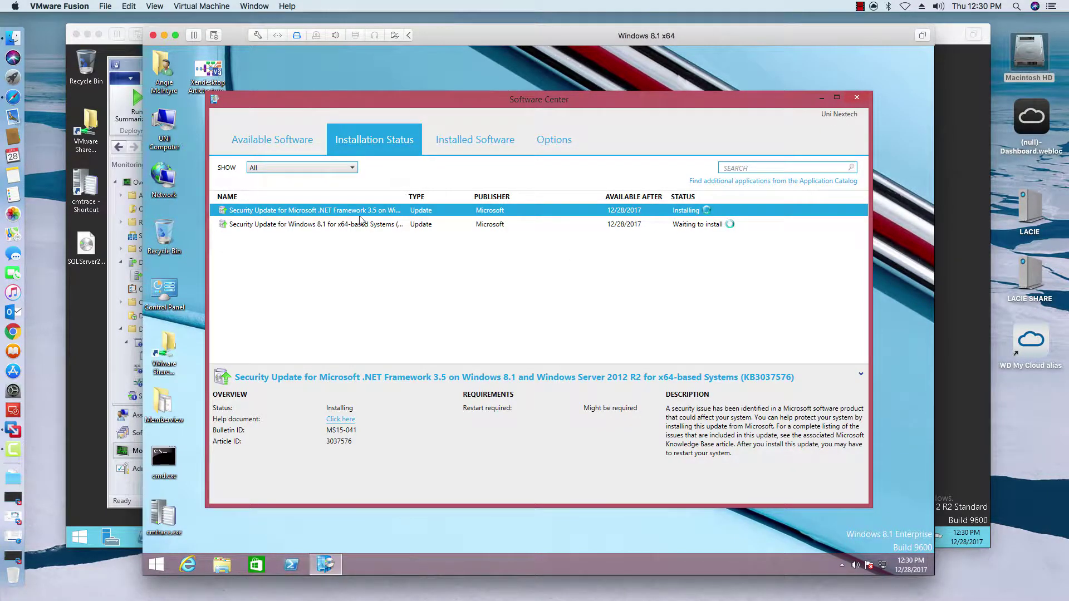
Step: Check the installation status and details of both security updates in the client's Software Center, and close it
left_click(434, 225)
left_click(434, 211)
left_click(860, 7)
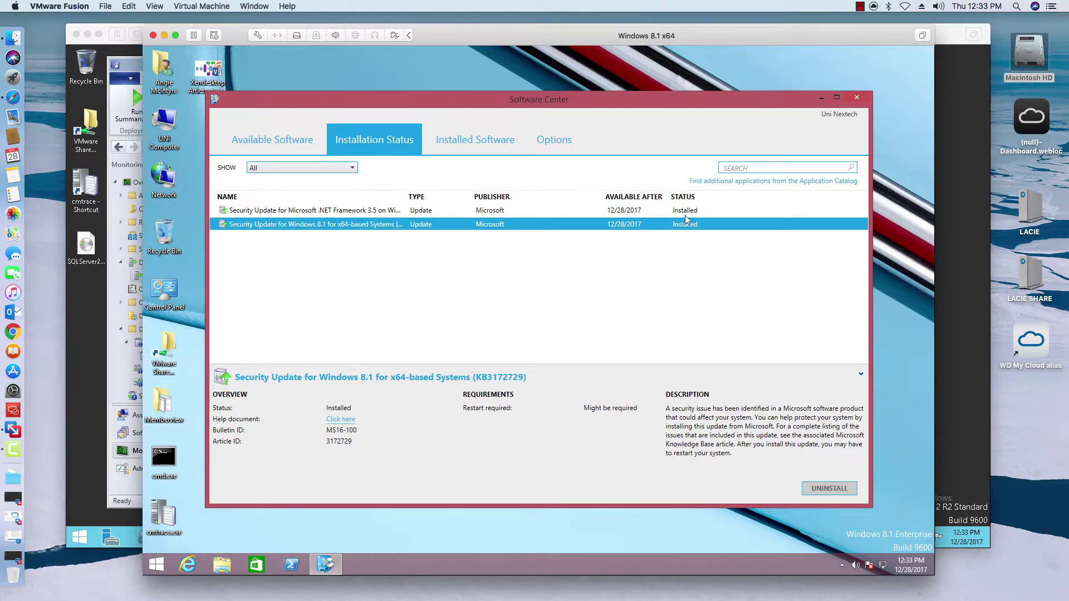
left_click(359, 210)
left_click(362, 224)
left_click(678, 211)
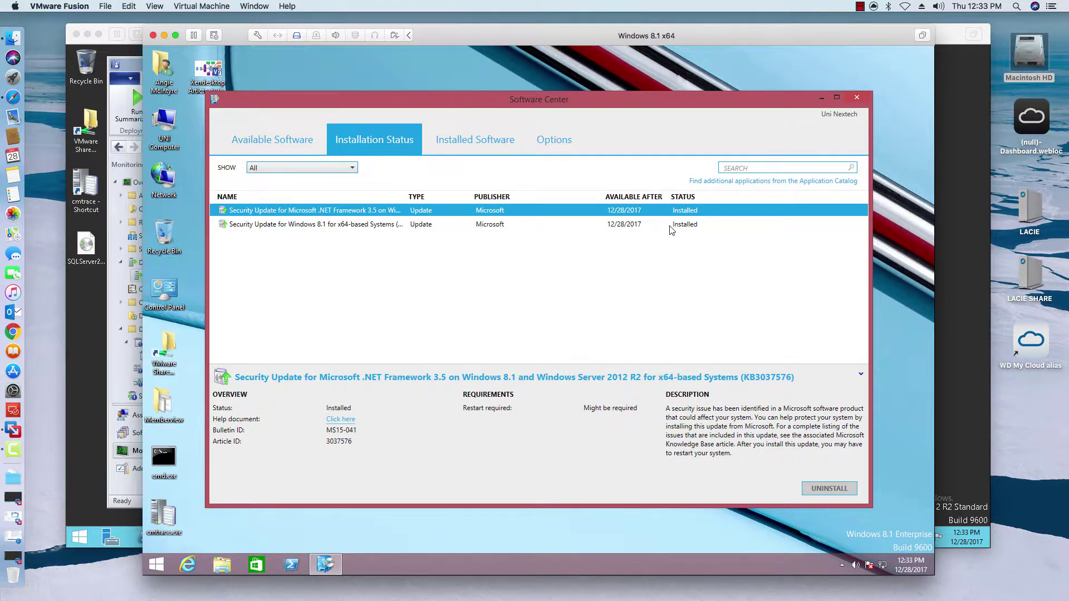
left_click(671, 225)
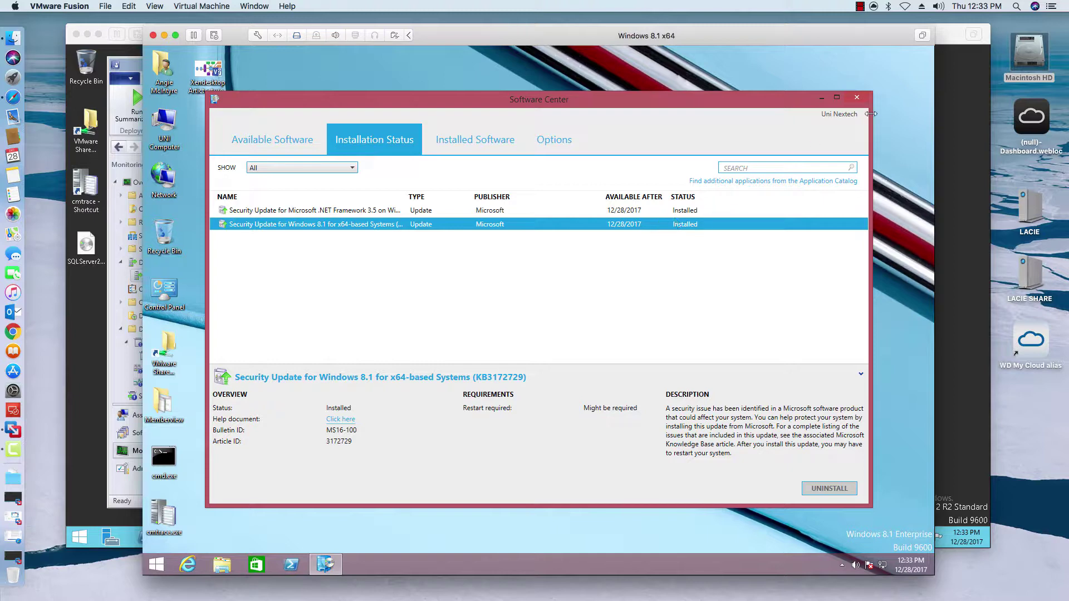
left_click(856, 100)
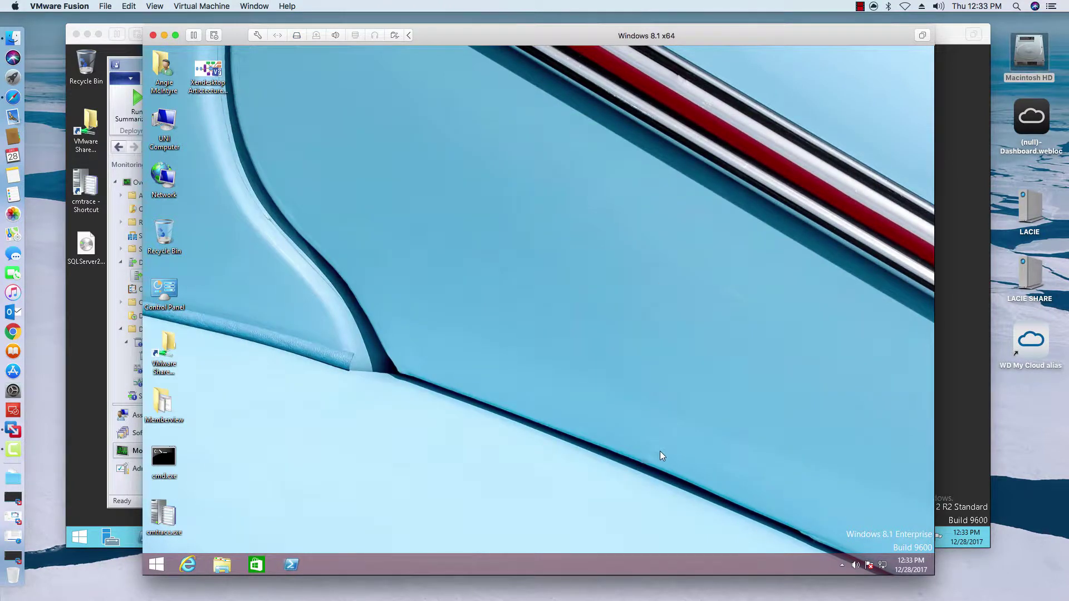
Step: Switch back to the SCCM 2012 virtual machine, refresh the Windows 8_1 Updates deployment status and check the In Progress and Compliant results
left_click(122, 310)
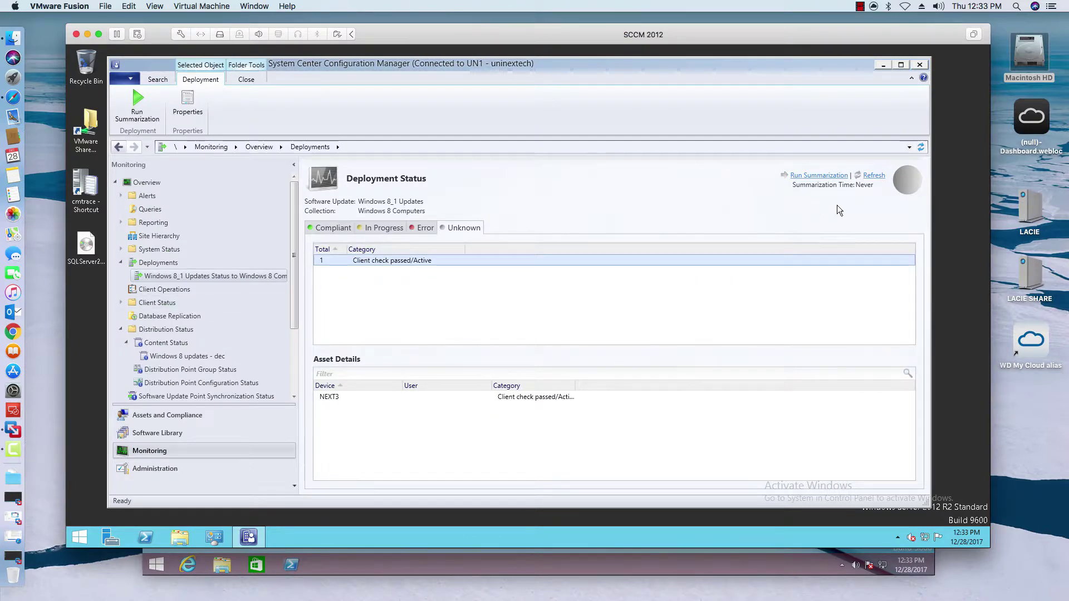
left_click(874, 176)
left_click(607, 331)
left_click(373, 229)
left_click(334, 228)
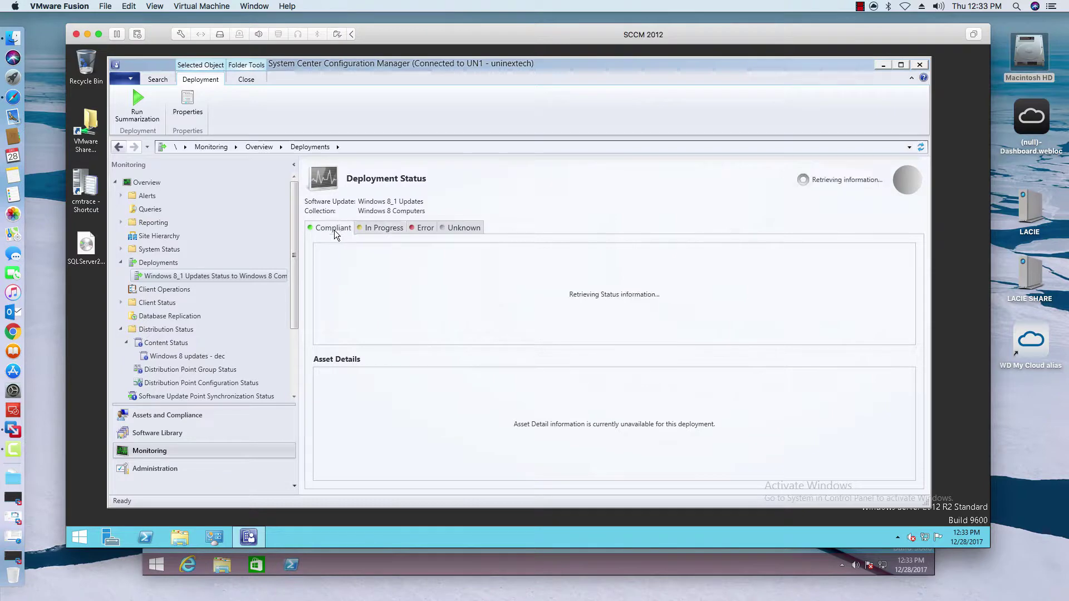
Step: View the asset message details of device NEXT3 under the Unknown status, and close them
left_click(462, 229)
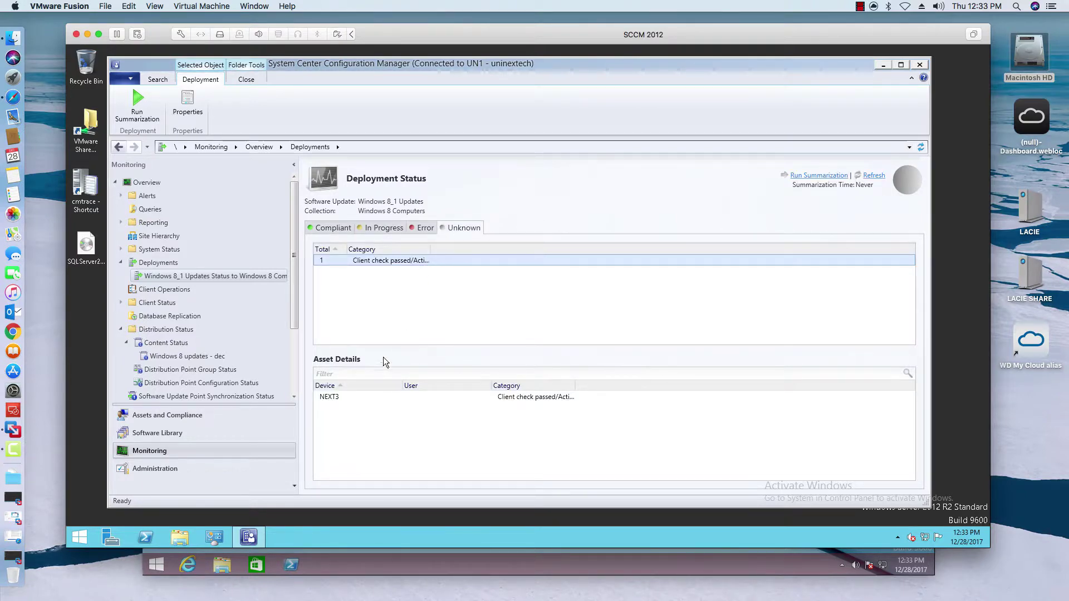
left_click(342, 396)
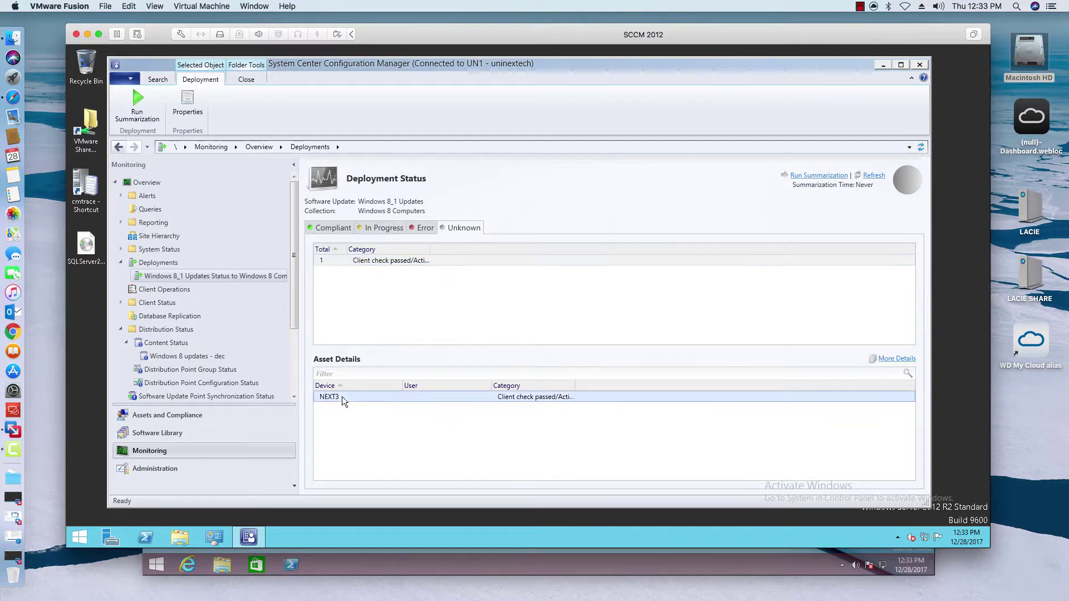
left_click(900, 359)
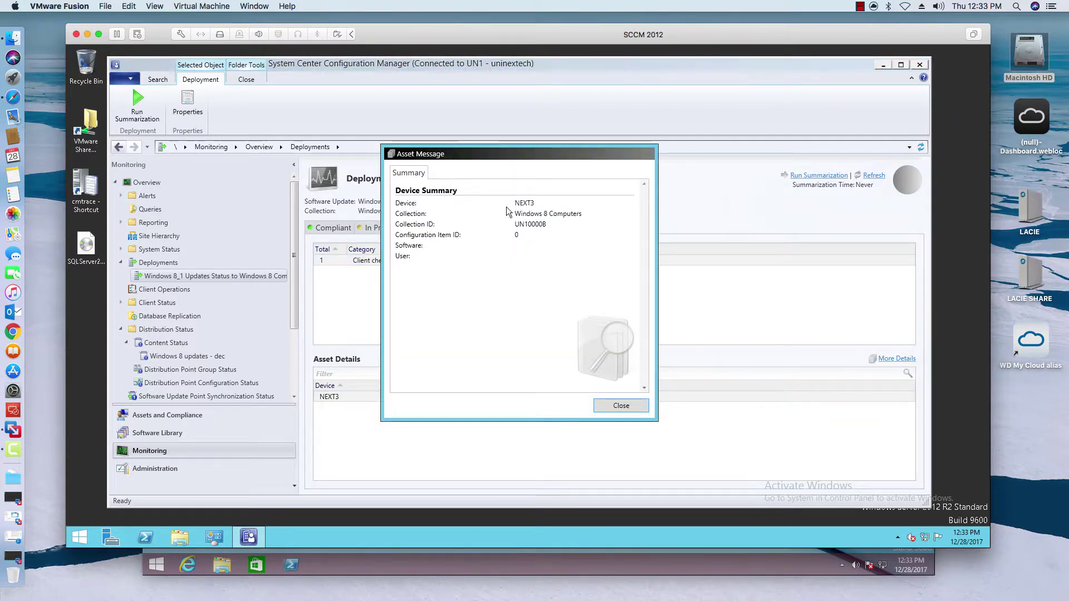
left_click(619, 405)
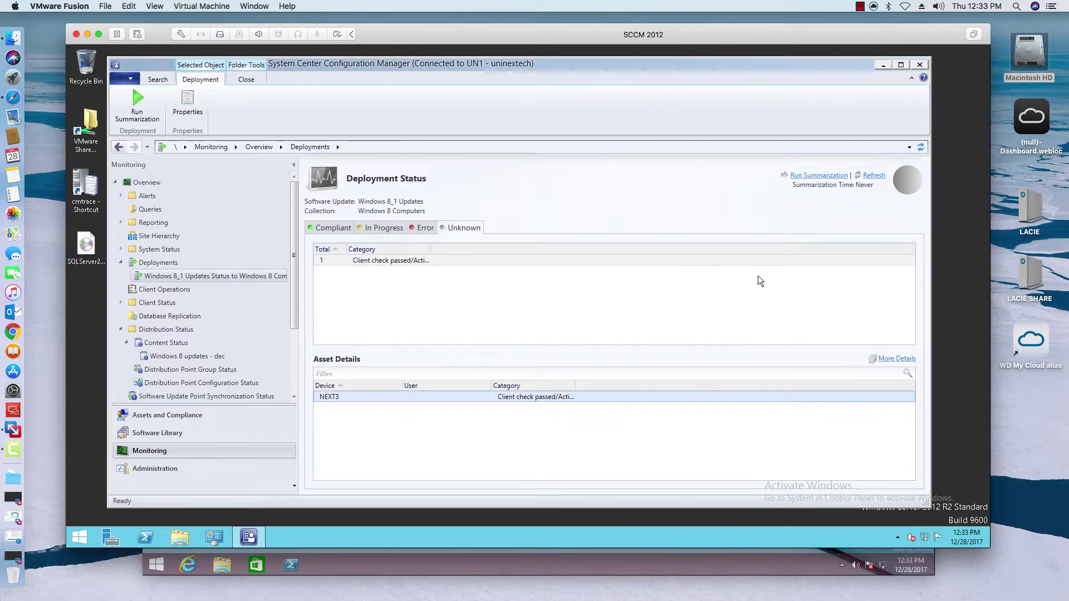
Step: Refresh the deployment status, compare the Error, Compliant and Unknown results, and review the NEXT3 device summary again
left_click(873, 176)
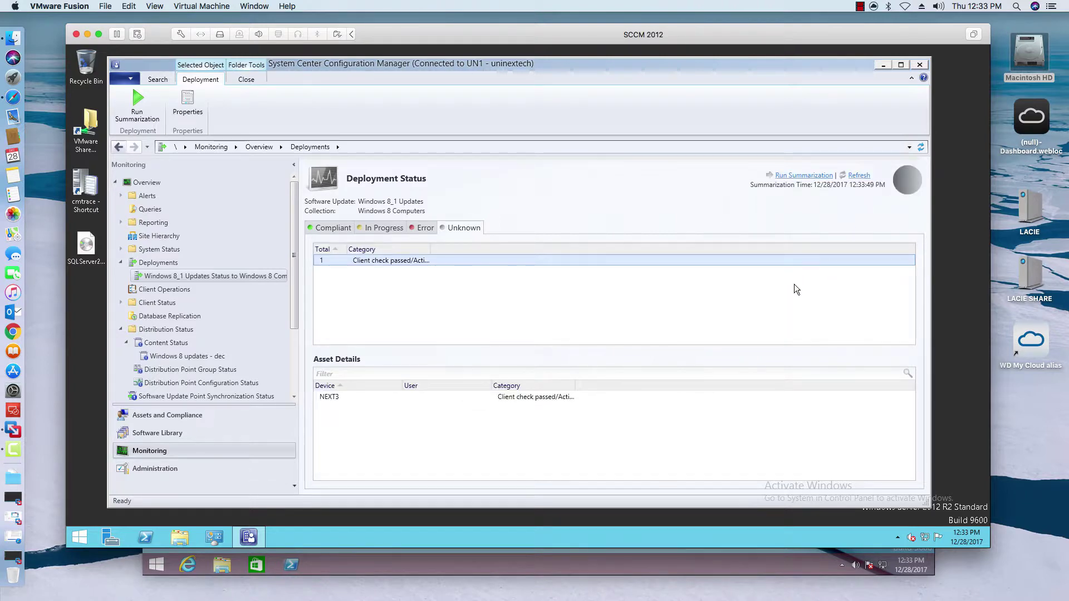
left_click(423, 229)
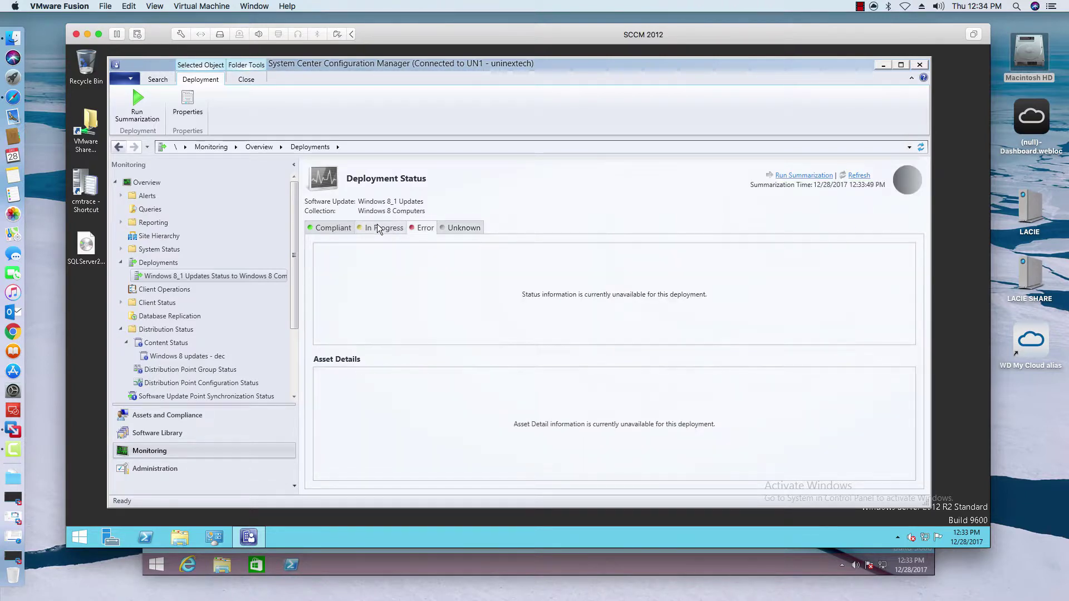
left_click(322, 232)
left_click(464, 231)
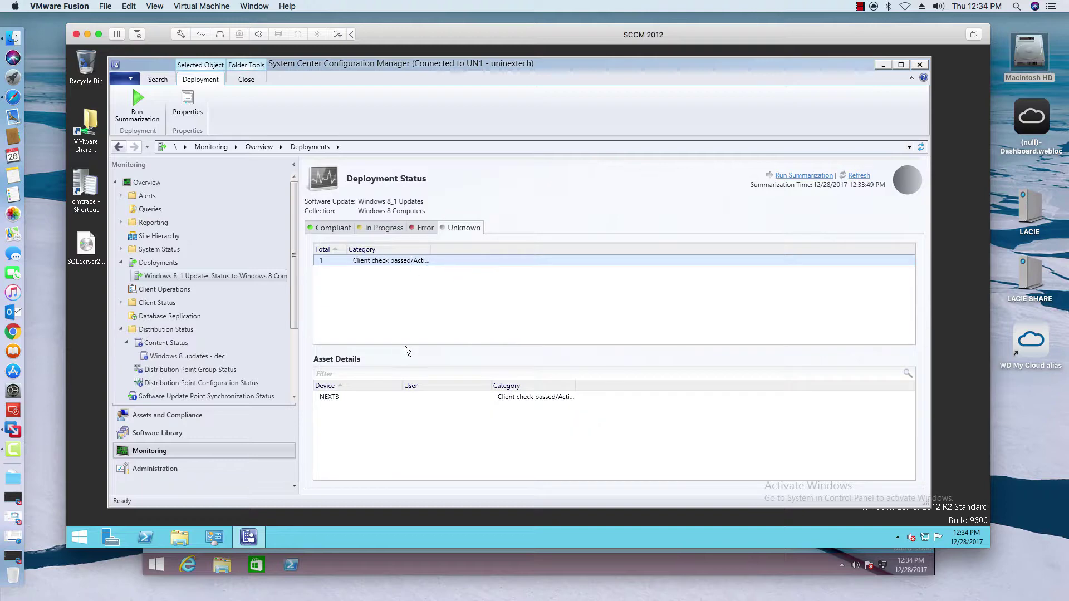
left_click(352, 396)
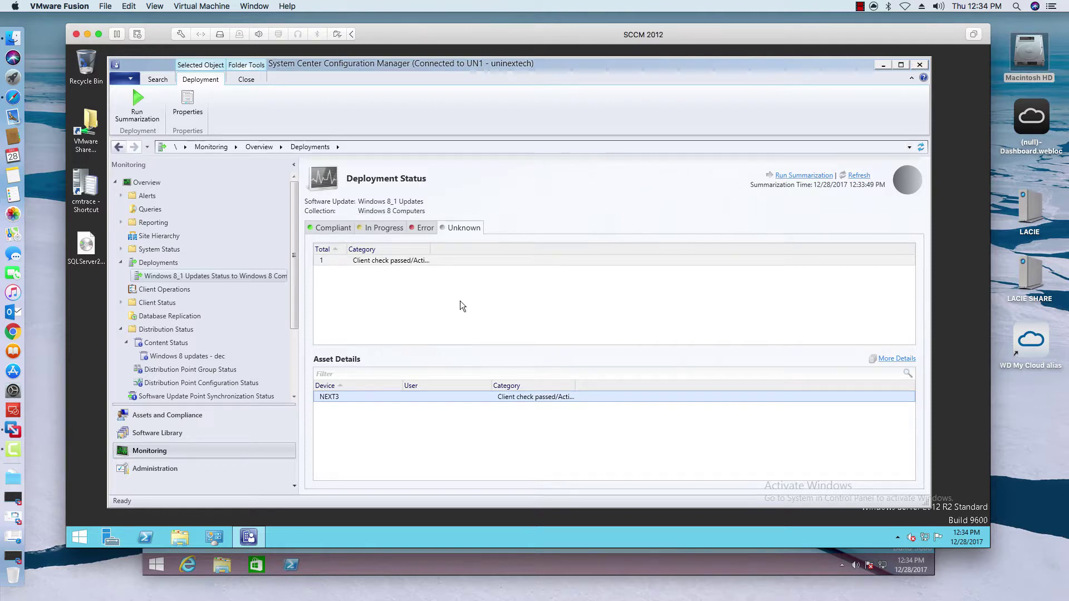
left_click(894, 359)
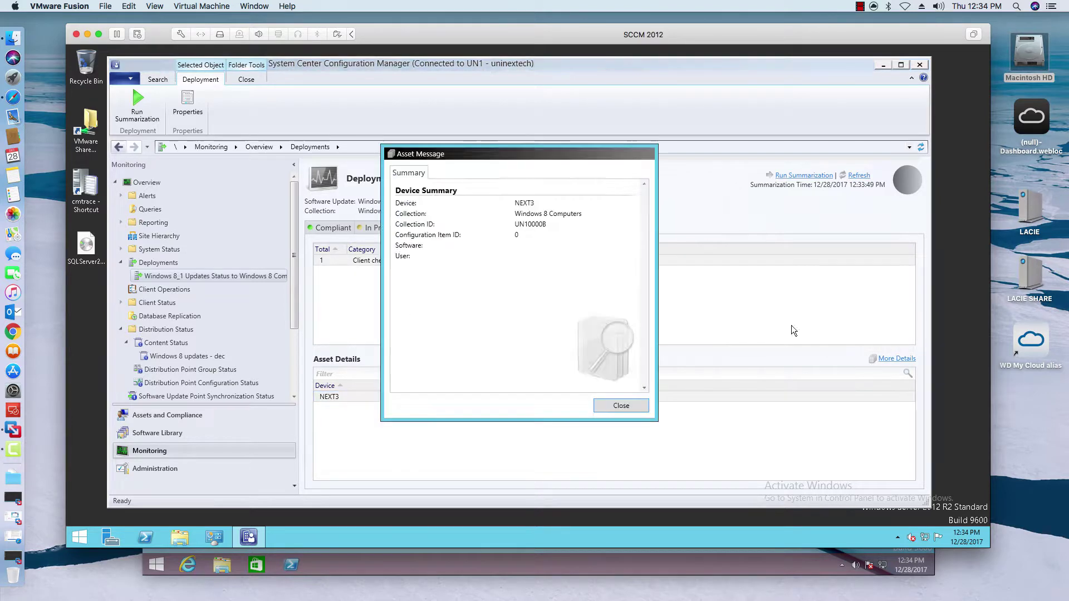
left_click(619, 406)
Step: Recheck the deployment's In Progress, Unknown and Compliant results, and refresh the status once more
left_click(381, 228)
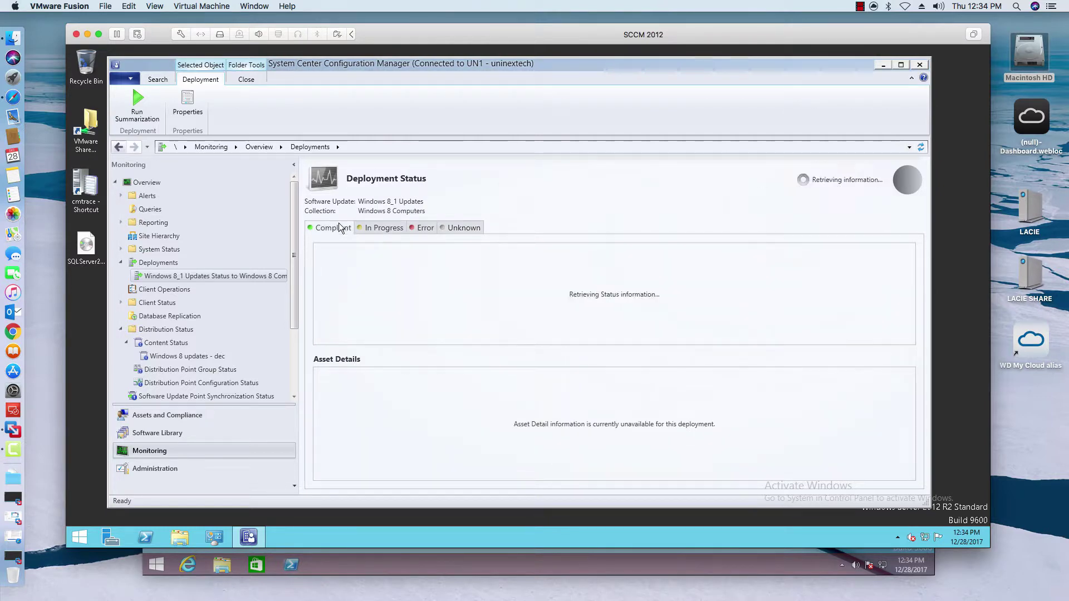
left_click(457, 228)
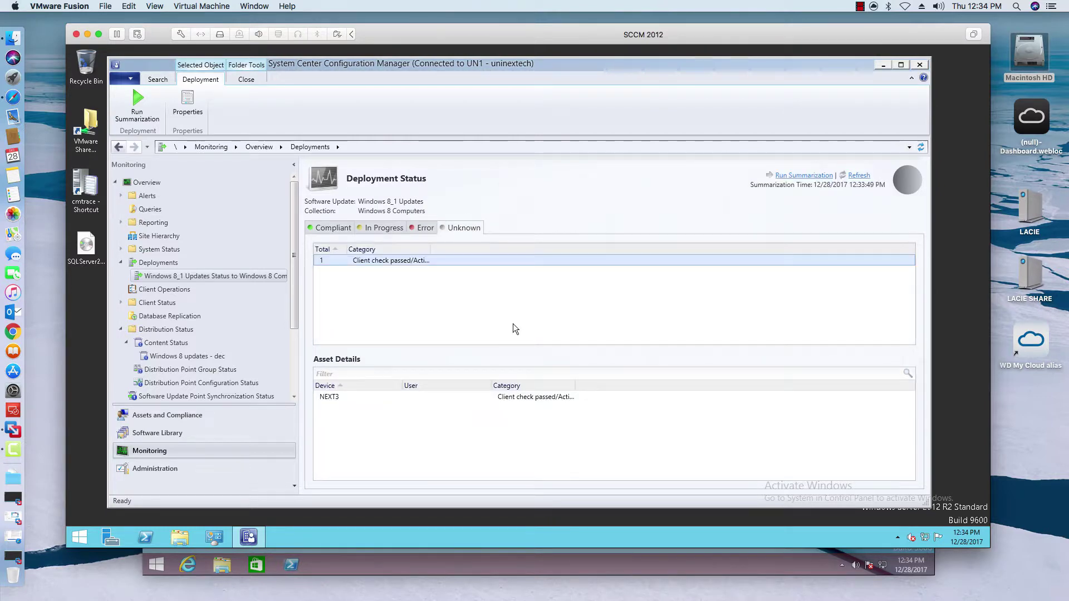
left_click(330, 228)
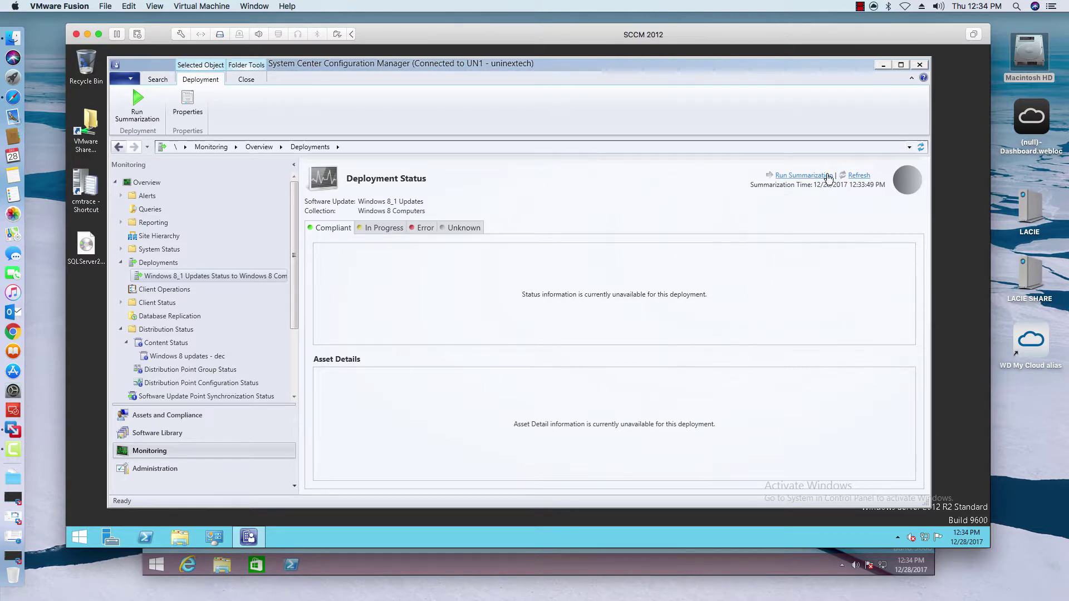
left_click(858, 175)
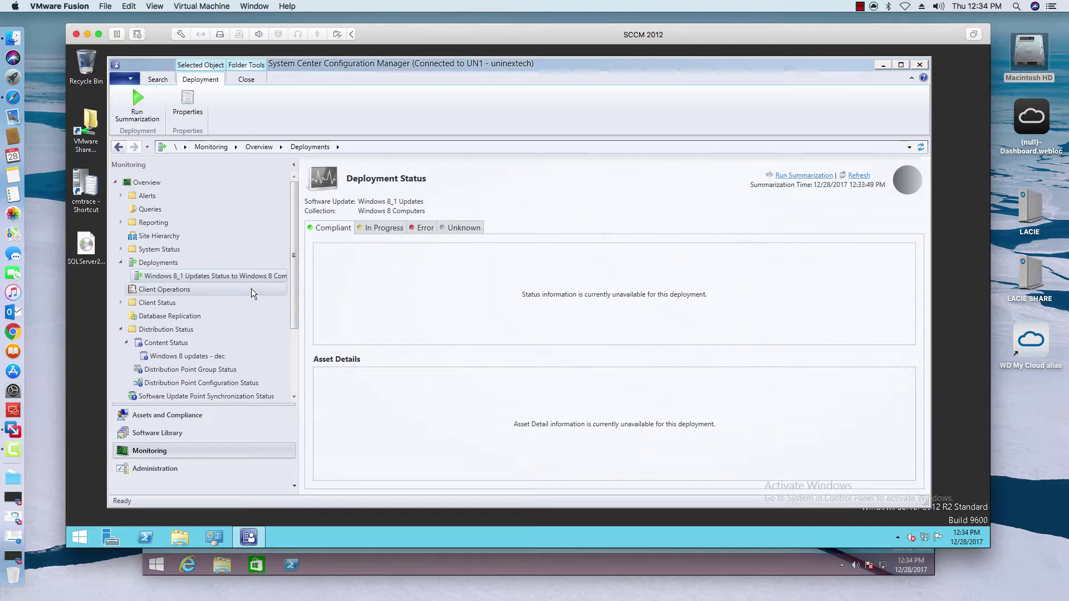
Step: Find the Software Updates - C Deployment States reports in Monitoring and select the 4/15/2017 report States 1 - Enforcement states for a deployment
left_click(121, 222)
left_click(127, 236)
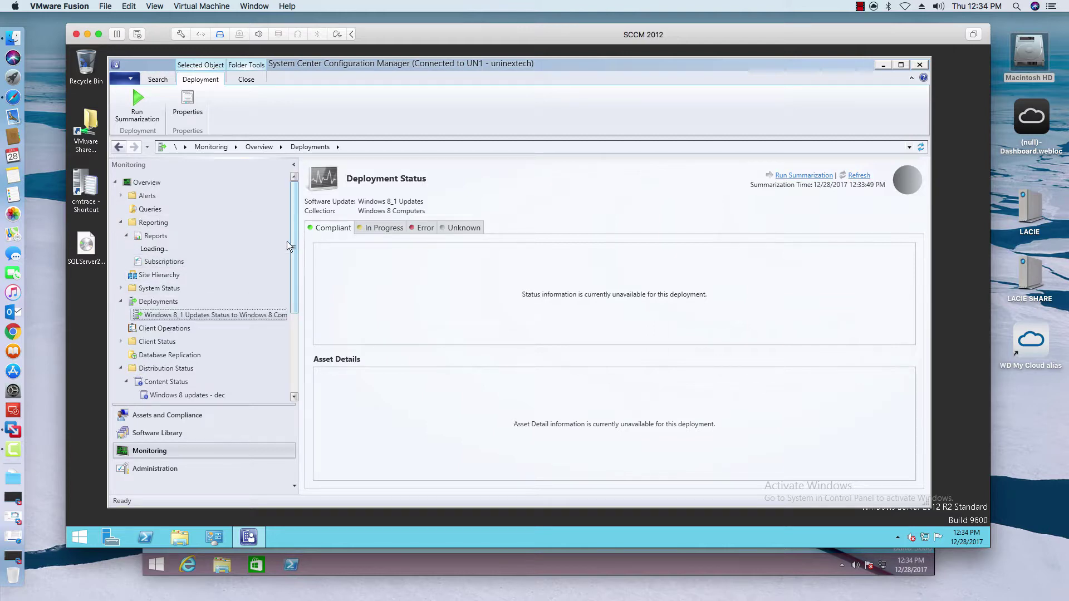
left_click_drag(296, 209, 289, 292)
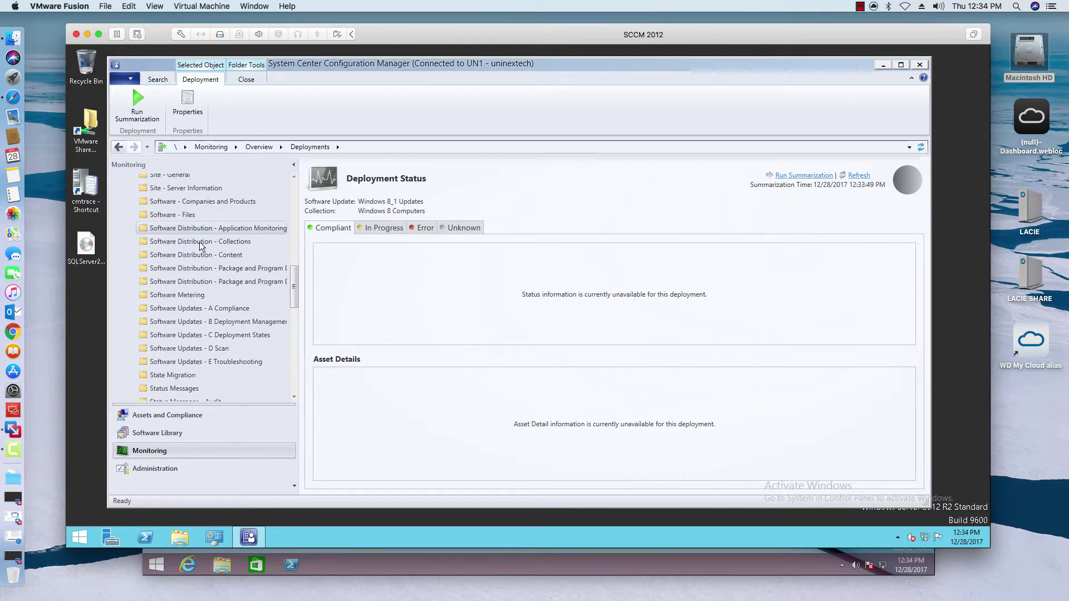
left_click(227, 308)
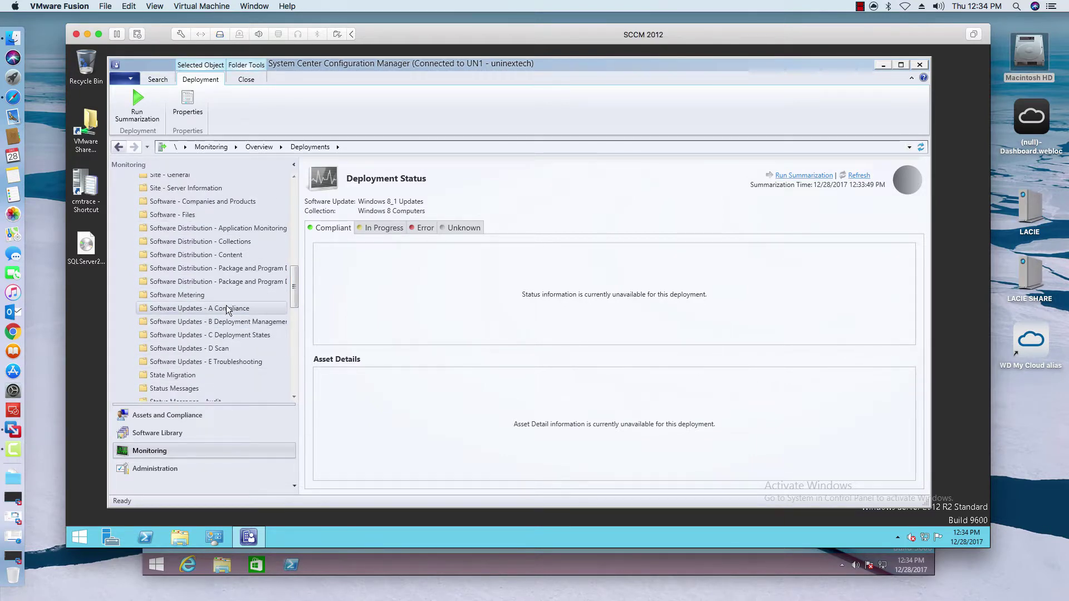
left_click(231, 335)
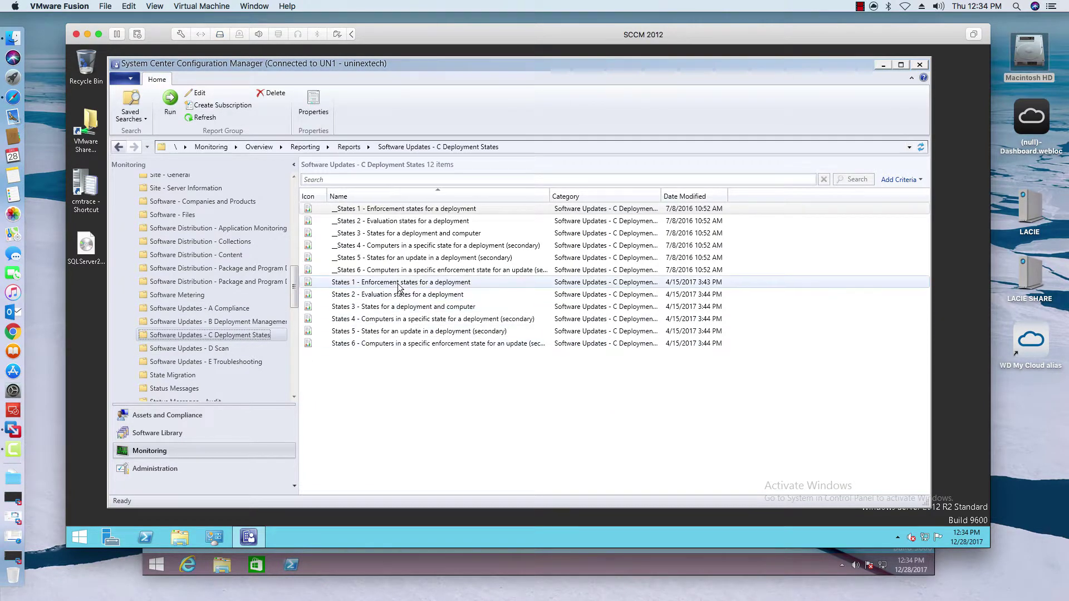
left_click(412, 284)
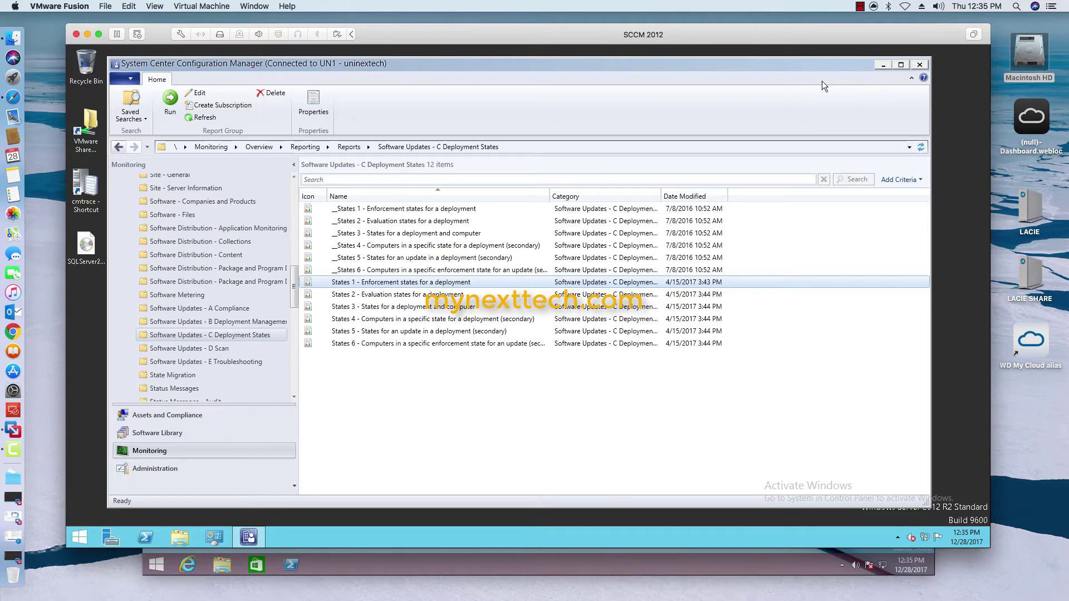
left_click(860, 7)
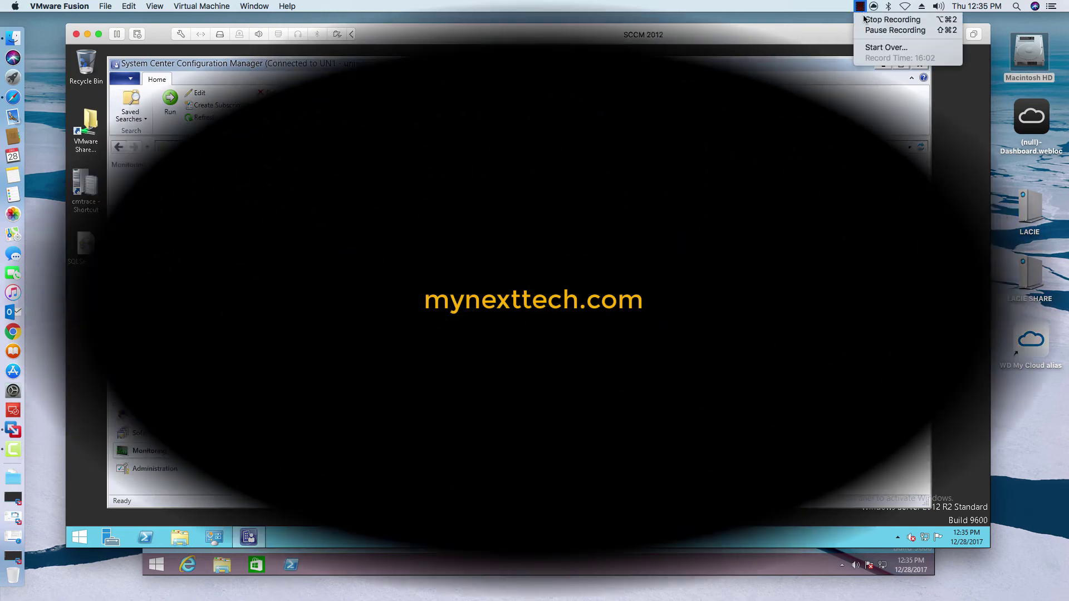